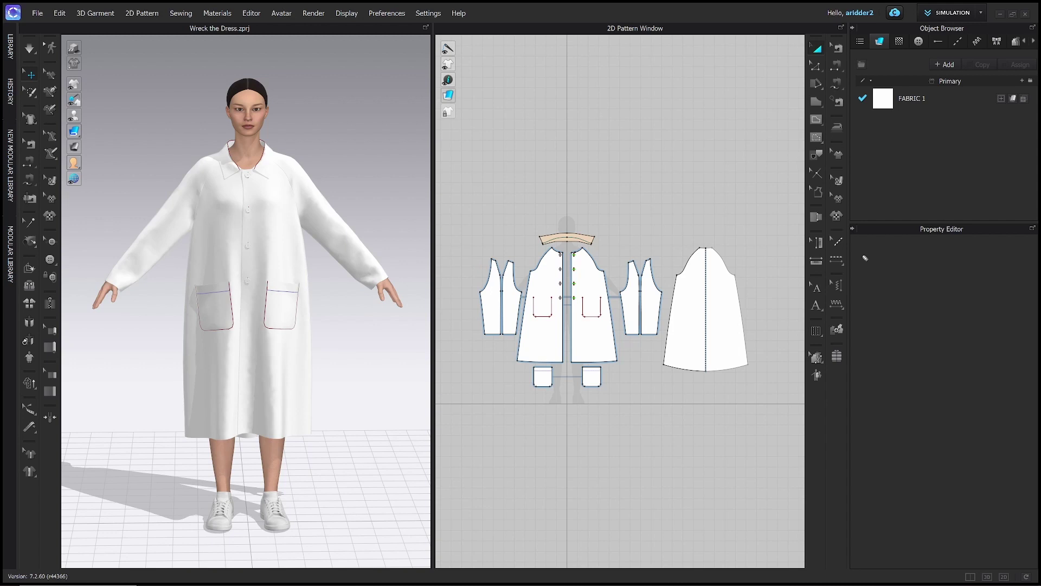
Move the large back pattern piece up so it sits beside the sleeve pieces in the 2D layout
{"action": "mouse_move", "coordinate": [856, 218]}
{"action": "left_mouse_down"}
{"action": "mouse_move", "coordinate": [850, 66]}
{"action": "mouse_move", "coordinate": [824, 28]}
{"action": "mouse_move", "coordinate": [781, 375]}
{"action": "mouse_move", "coordinate": [848, 305]}
{"action": "mouse_move", "coordinate": [856, 206]}
{"action": "left_mouse_up"}
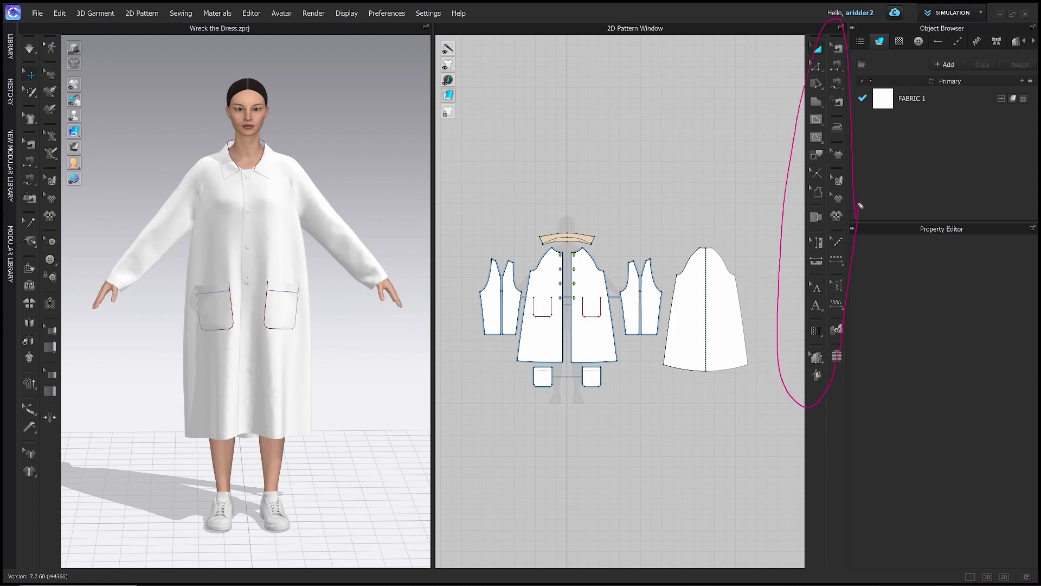
{"action": "key", "text": "Escape"}
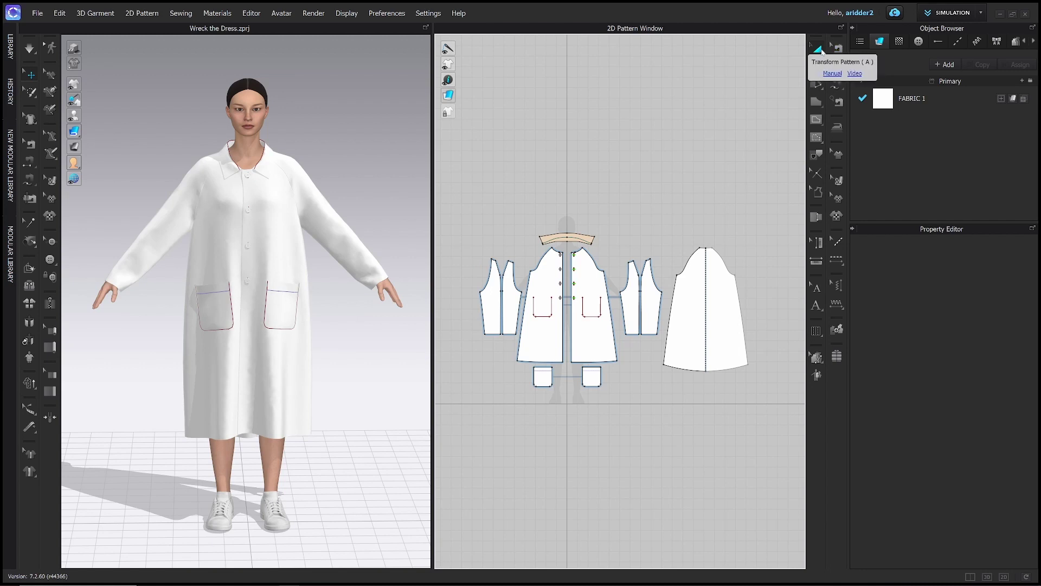
{"action": "key", "text": "ctrl+2"}
{"action": "mouse_move", "coordinate": [825, 43]}
{"action": "left_mouse_down"}
{"action": "mouse_move", "coordinate": [804, 53]}
{"action": "mouse_move", "coordinate": [818, 36]}
{"action": "left_mouse_up"}
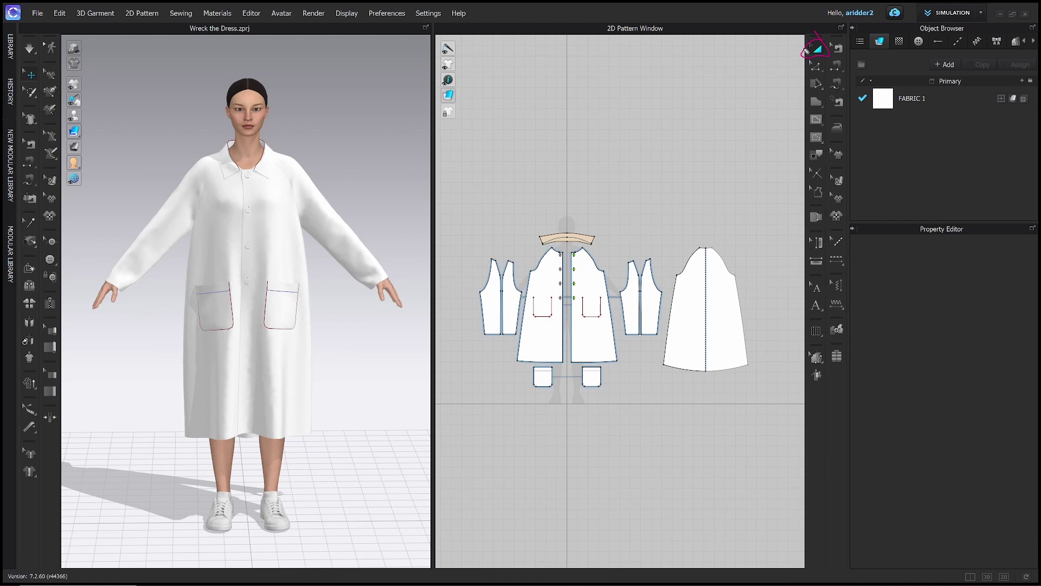
{"action": "key", "text": "Escape"}
{"action": "mouse_move", "coordinate": [684, 311]}
{"action": "left_mouse_down"}
{"action": "mouse_move", "coordinate": [696, 235]}
{"action": "mouse_move", "coordinate": [702, 321]}
{"action": "left_mouse_up"}
{"action": "left_click_drag", "start_coordinate": [702, 319], "coordinate": [740, 299]}
Select the back pattern piece and drag its side outward to widen it for flare
{"action": "left_click", "coordinate": [641, 209]}
{"action": "left_click", "coordinate": [595, 306]}
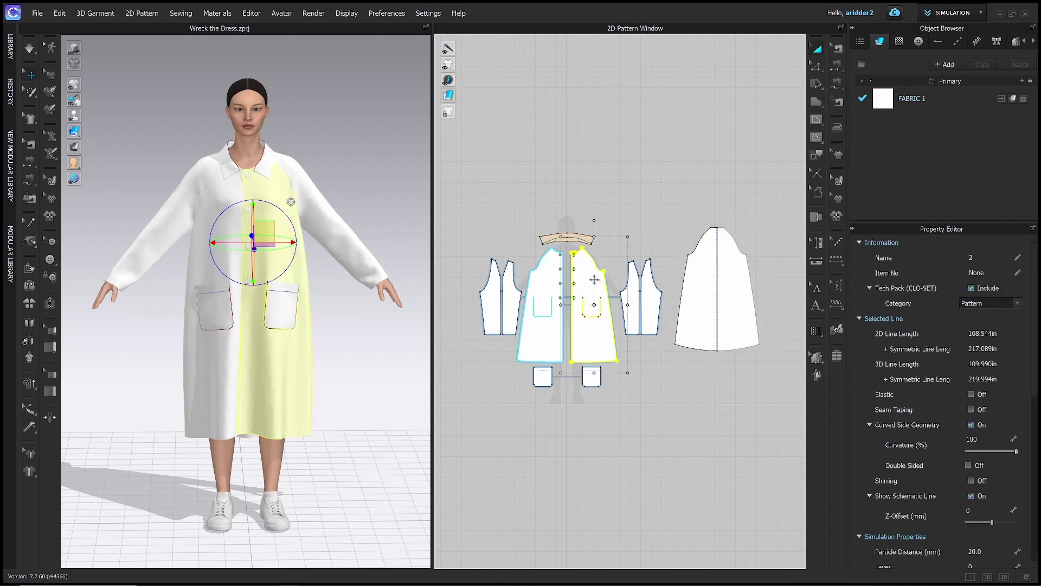
{"action": "left_click", "coordinate": [492, 288]}
{"action": "left_click", "coordinate": [701, 254]}
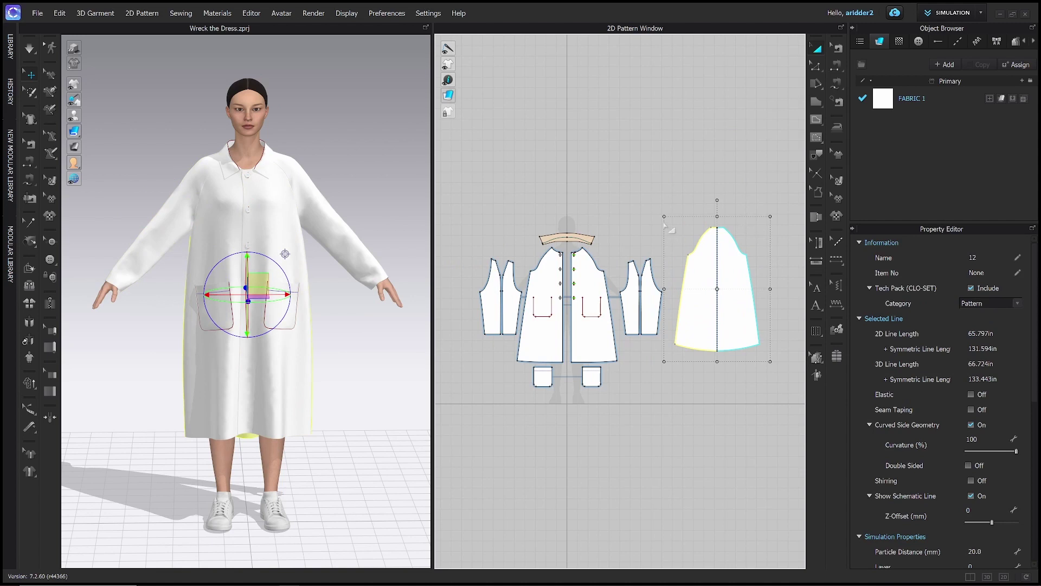
{"action": "left_click_drag", "start_coordinate": [663, 288], "coordinate": [615, 295]}
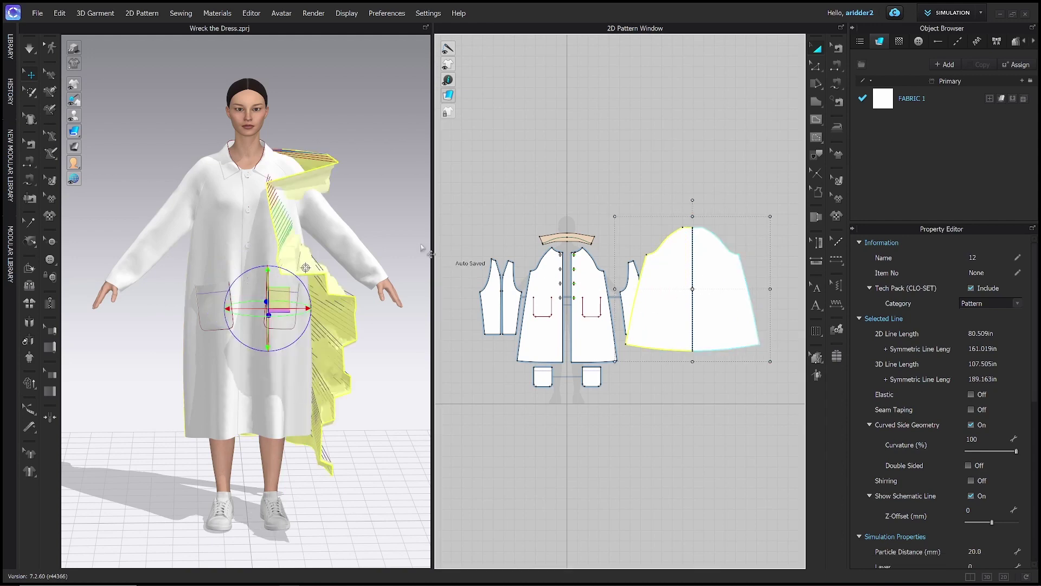
Tug the fuller back cloth in 3D so it settles, then shift the back piece slightly right
{"action": "right_click_drag", "start_coordinate": [378, 245], "coordinate": [244, 232]}
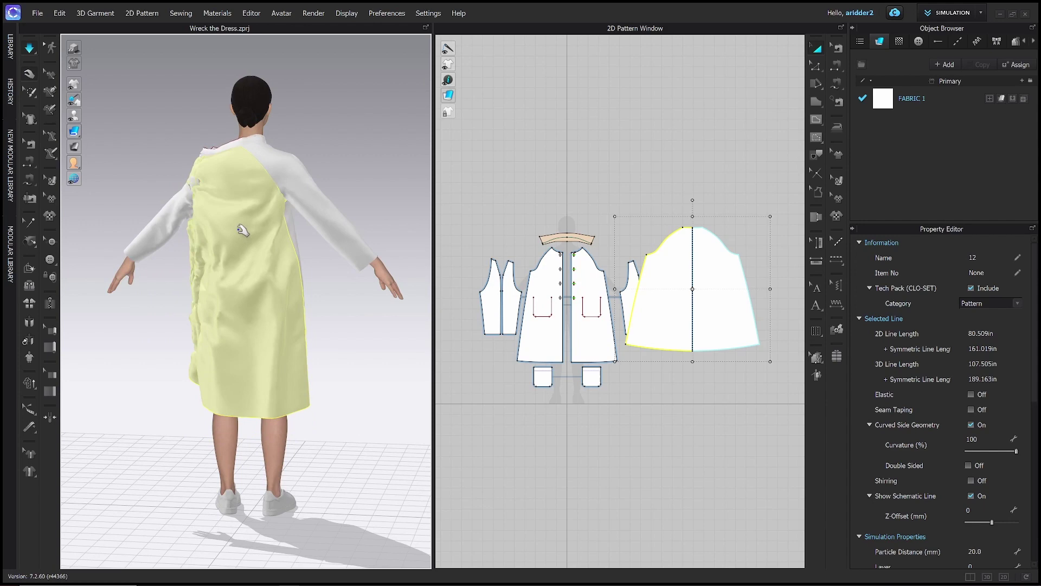
{"action": "right_click_drag", "start_coordinate": [239, 226], "coordinate": [251, 225]}
{"action": "left_click_drag", "start_coordinate": [270, 204], "coordinate": [228, 189]}
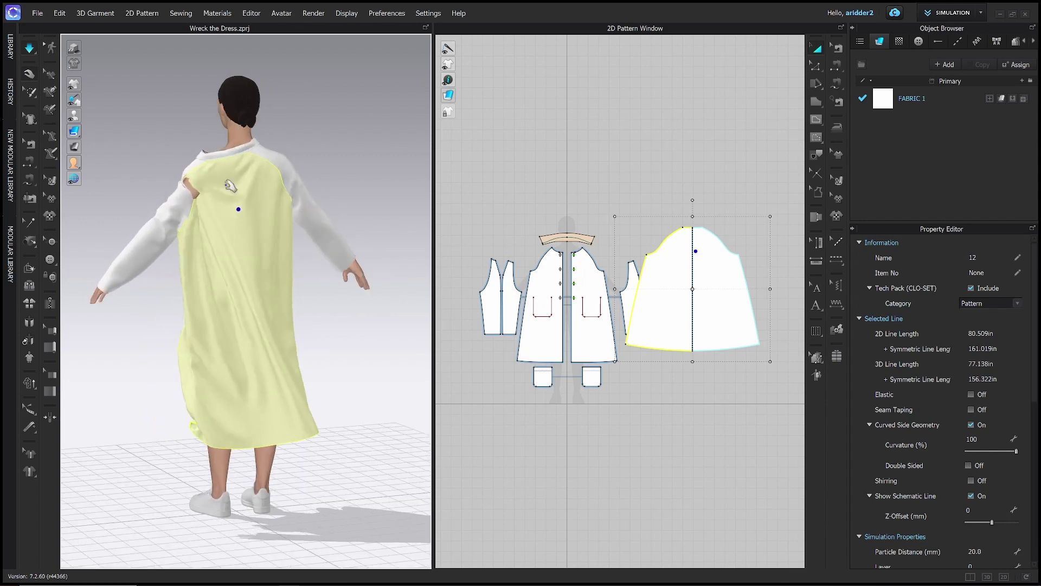
{"action": "left_click_drag", "start_coordinate": [228, 151], "coordinate": [260, 201]}
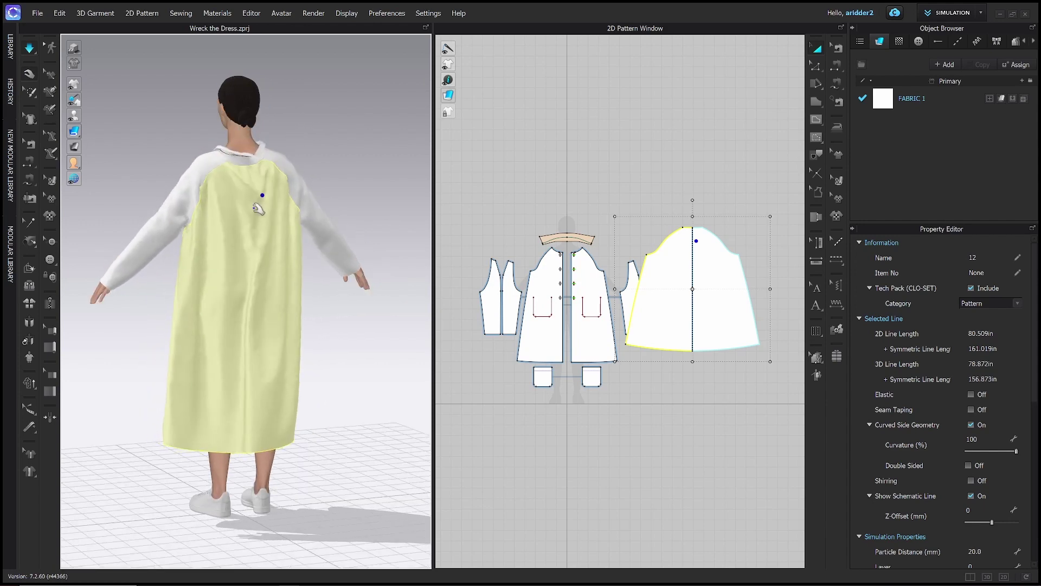
{"action": "right_click_drag", "start_coordinate": [262, 202], "coordinate": [608, 213]}
{"action": "left_click", "coordinate": [608, 202]}
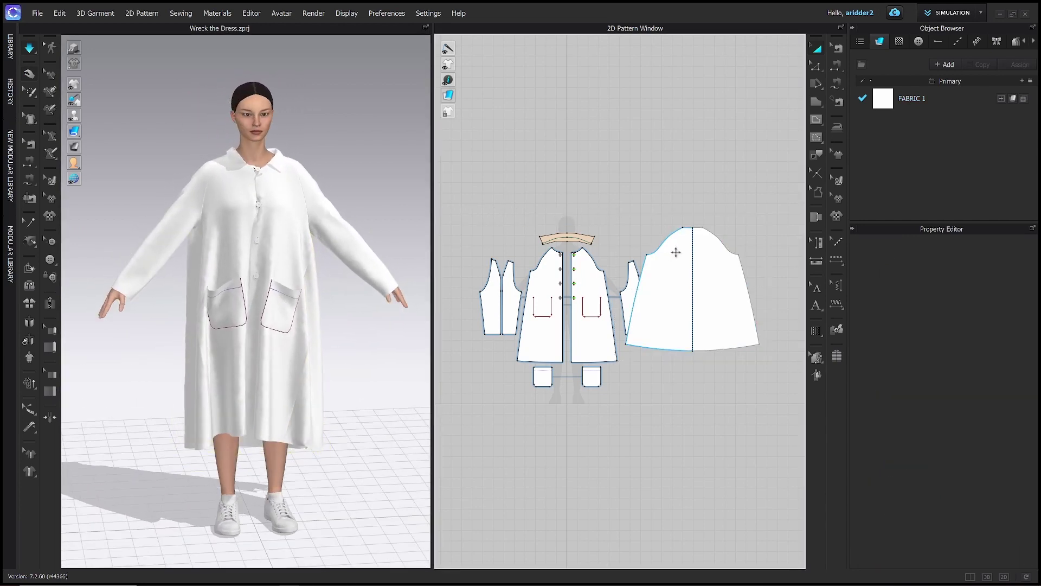
{"action": "left_click_drag", "start_coordinate": [676, 251], "coordinate": [703, 275]}
{"action": "right_click", "coordinate": [630, 196]}
{"action": "left_click", "coordinate": [686, 249]}
{"action": "middle_click_drag", "start_coordinate": [708, 278], "coordinate": [673, 285]}
{"action": "right_click", "coordinate": [679, 282]}
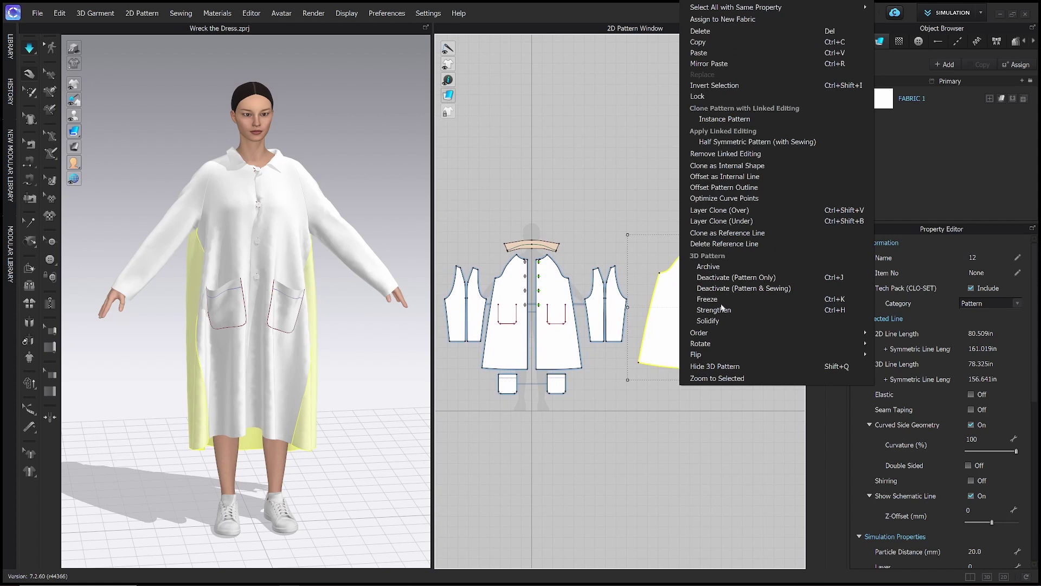
{"action": "left_click", "coordinate": [661, 313]}
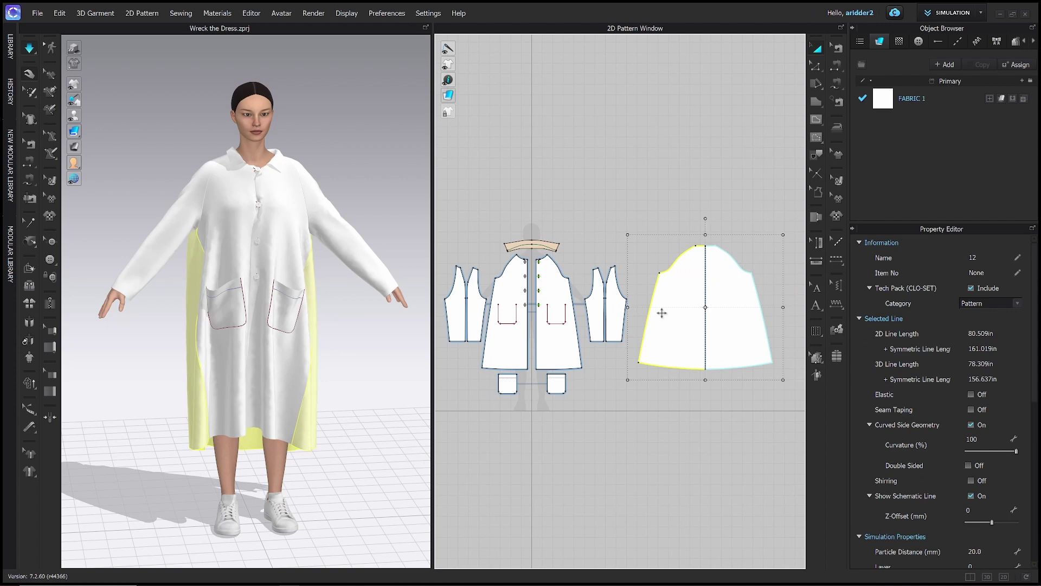
{"action": "left_click", "coordinate": [648, 201]}
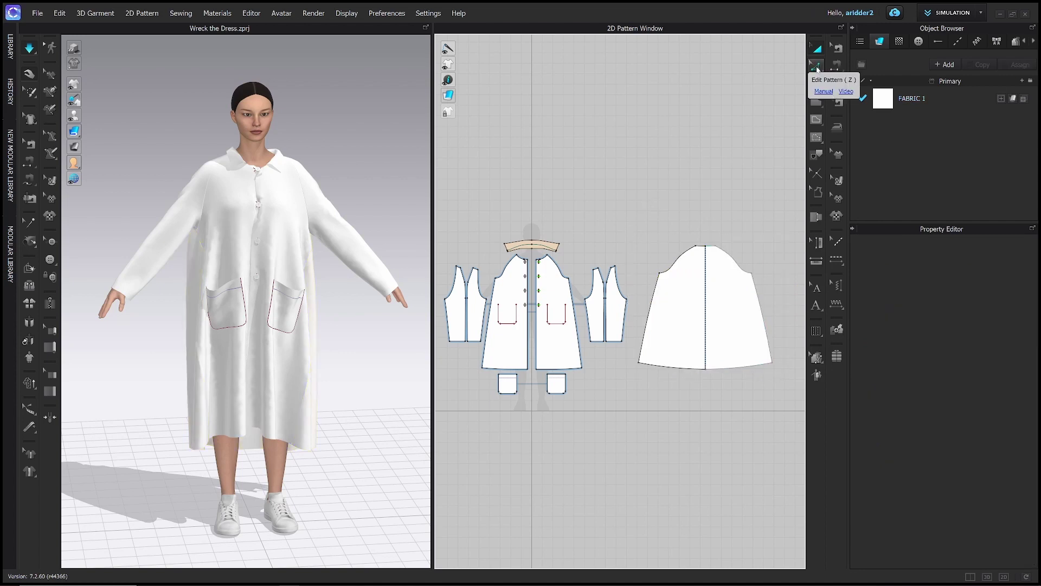
Switch to the Edit Pattern tool and frame the sleeve pieces large in the 2D window
{"action": "key", "text": "ctrl+2"}
{"action": "mouse_move", "coordinate": [821, 54]}
{"action": "left_mouse_down"}
{"action": "mouse_move", "coordinate": [815, 72]}
{"action": "mouse_move", "coordinate": [823, 54]}
{"action": "left_mouse_up"}
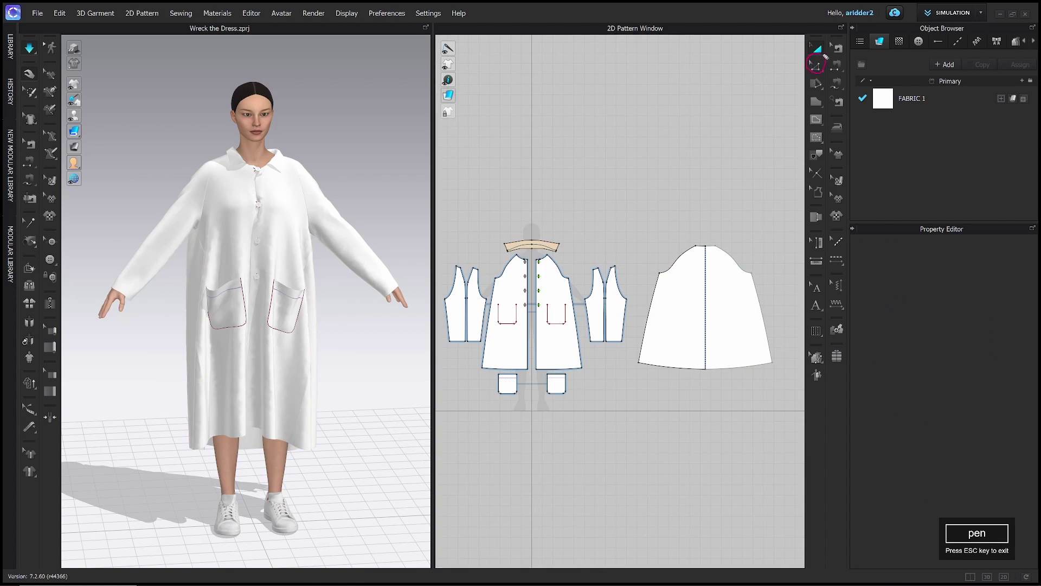
{"action": "key", "text": "Escape"}
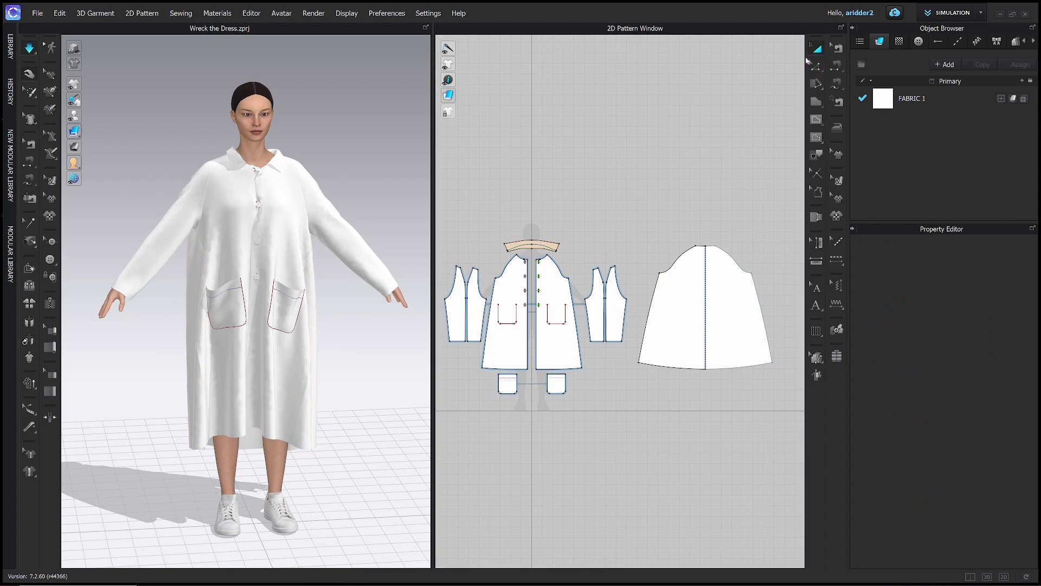
{"action": "left_click", "coordinate": [813, 66]}
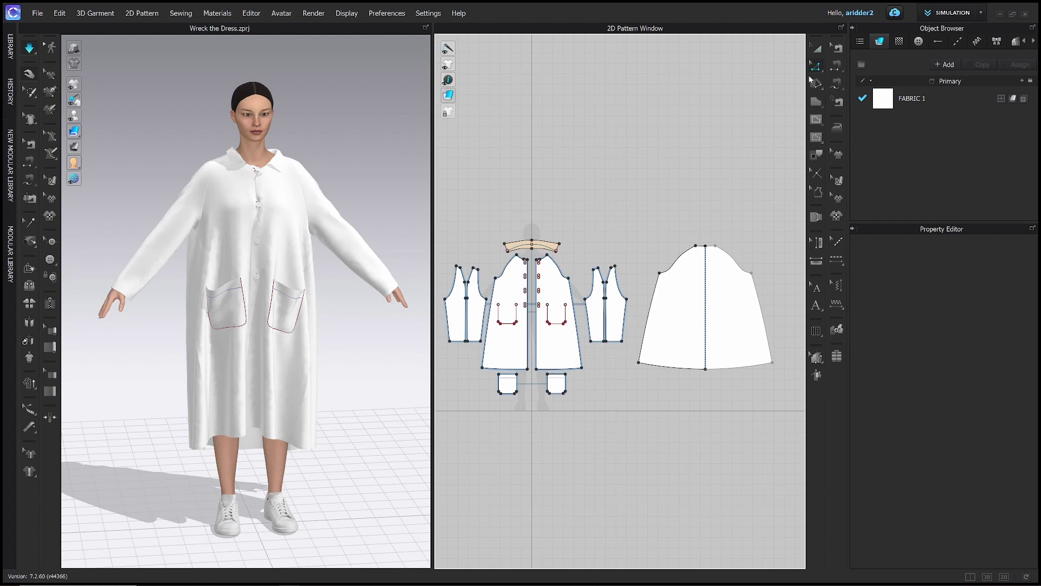
{"action": "middle_click_drag", "start_coordinate": [678, 236], "coordinate": [712, 218]}
{"action": "left_click", "coordinate": [816, 49]}
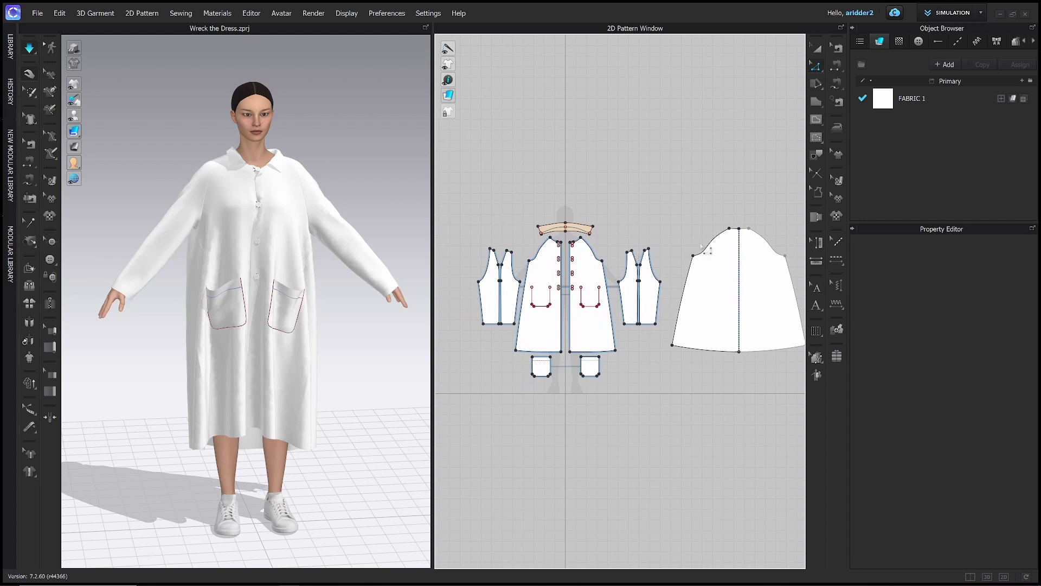
{"action": "scroll", "coordinate": [709, 270], "scroll_direction": "down", "scroll_amount": 2}
{"action": "scroll", "coordinate": [708, 269], "scroll_direction": "up", "scroll_amount": 5}
{"action": "middle_click_drag", "start_coordinate": [704, 272], "coordinate": [566, 274]}
{"action": "scroll", "coordinate": [566, 274], "scroll_direction": "down", "scroll_amount": 5}
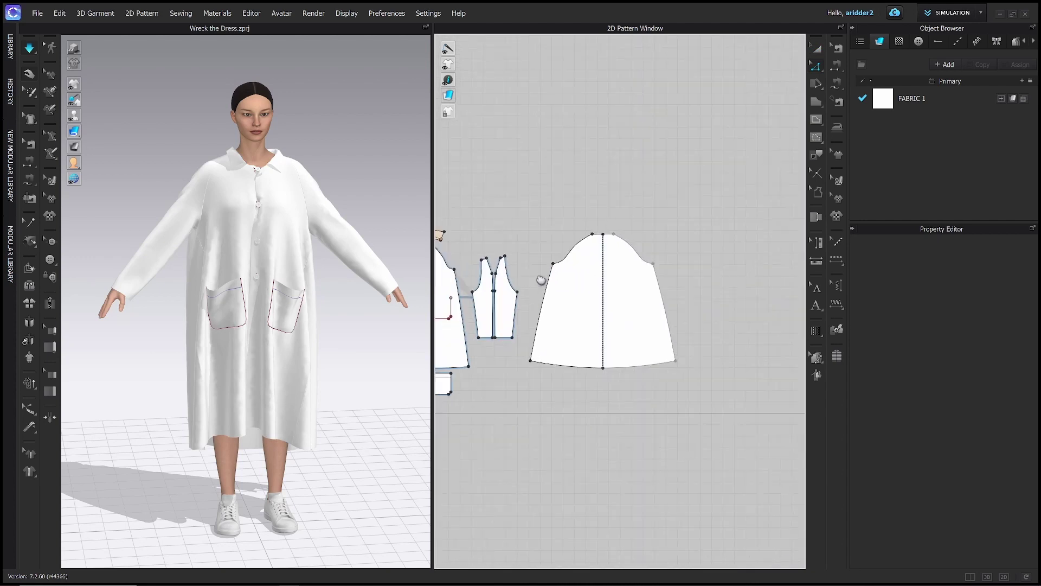
{"action": "mouse_move", "coordinate": [372, 204]}
{"action": "right_mouse_down"}
{"action": "mouse_move", "coordinate": [262, 202]}
{"action": "mouse_move", "coordinate": [367, 204]}
{"action": "right_mouse_up"}
{"action": "middle_click_drag", "start_coordinate": [367, 204], "coordinate": [386, 208]}
{"action": "middle_click_drag", "start_coordinate": [386, 254], "coordinate": [358, 251]}
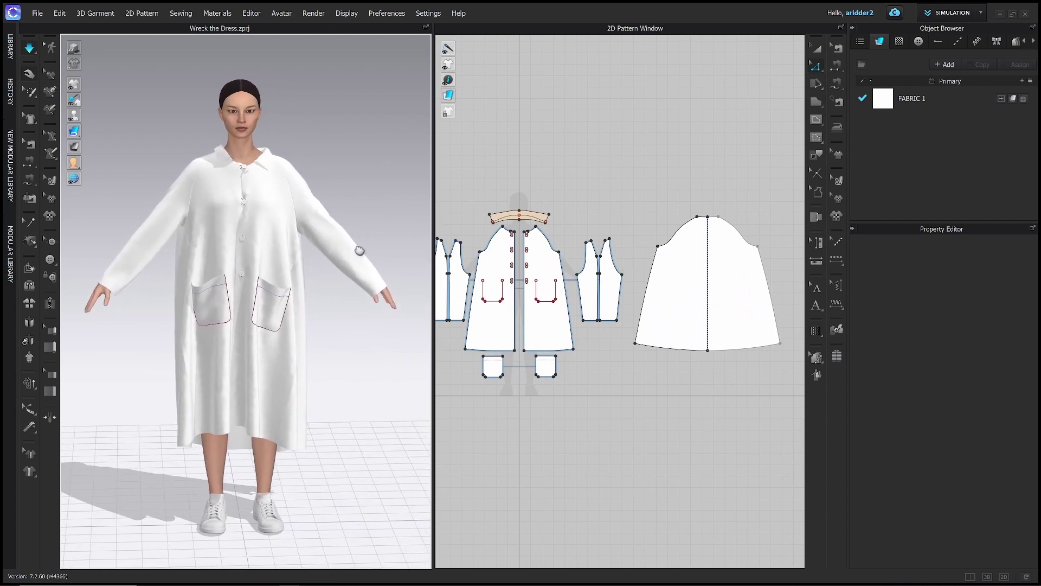
{"action": "scroll", "coordinate": [626, 326], "scroll_direction": "down", "scroll_amount": 2}
{"action": "scroll", "coordinate": [622, 324], "scroll_direction": "up", "scroll_amount": 4}
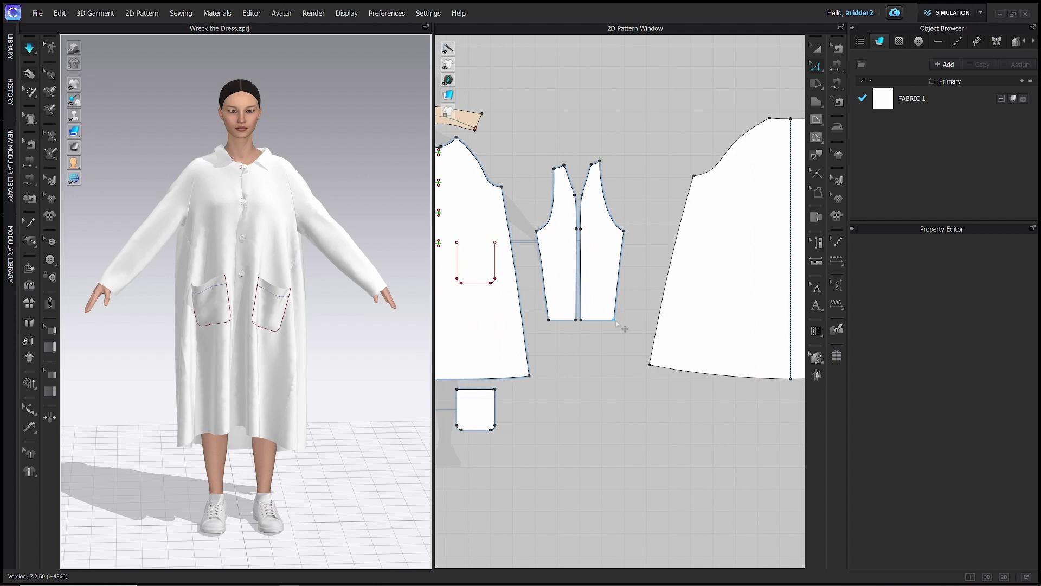
Select the sleeve's bottom hem corner point
{"action": "left_click", "coordinate": [615, 321]}
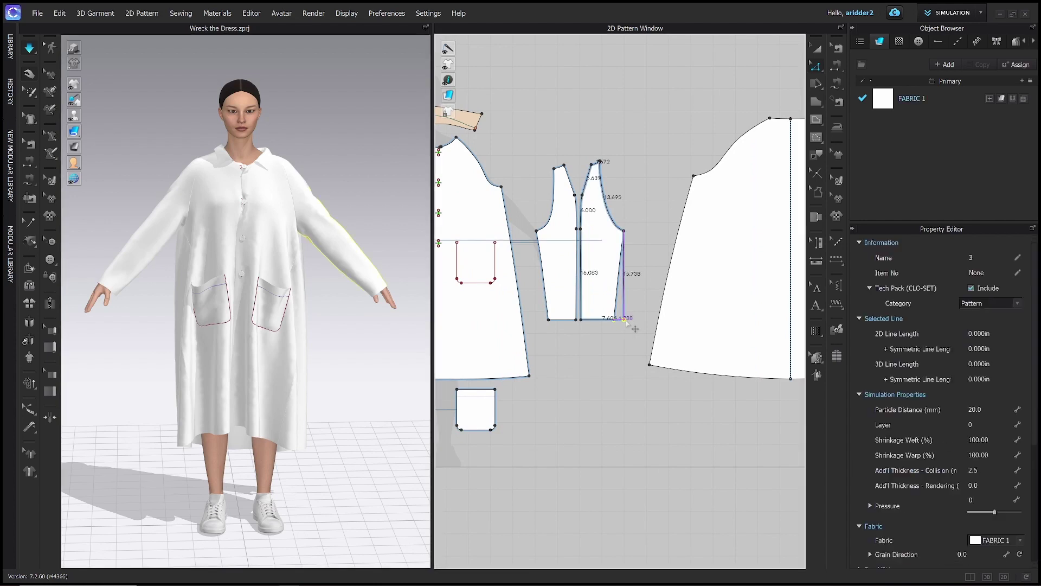
{"action": "left_click", "coordinate": [625, 320]}
{"action": "right_click_drag", "start_coordinate": [402, 294], "coordinate": [353, 285]}
{"action": "right_click_drag", "start_coordinate": [233, 292], "coordinate": [186, 265]}
Pull the second sleeve's lower-left corner down to lengthen its edge
{"action": "left_click", "coordinate": [317, 282]}
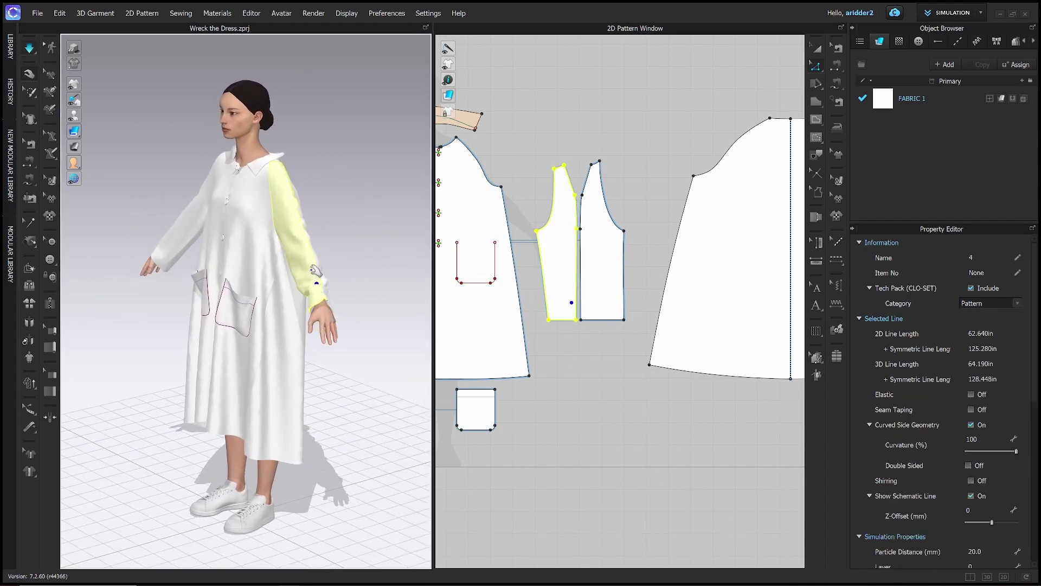
{"action": "right_click_drag", "start_coordinate": [317, 273], "coordinate": [358, 293]}
{"action": "left_click", "coordinate": [563, 328]}
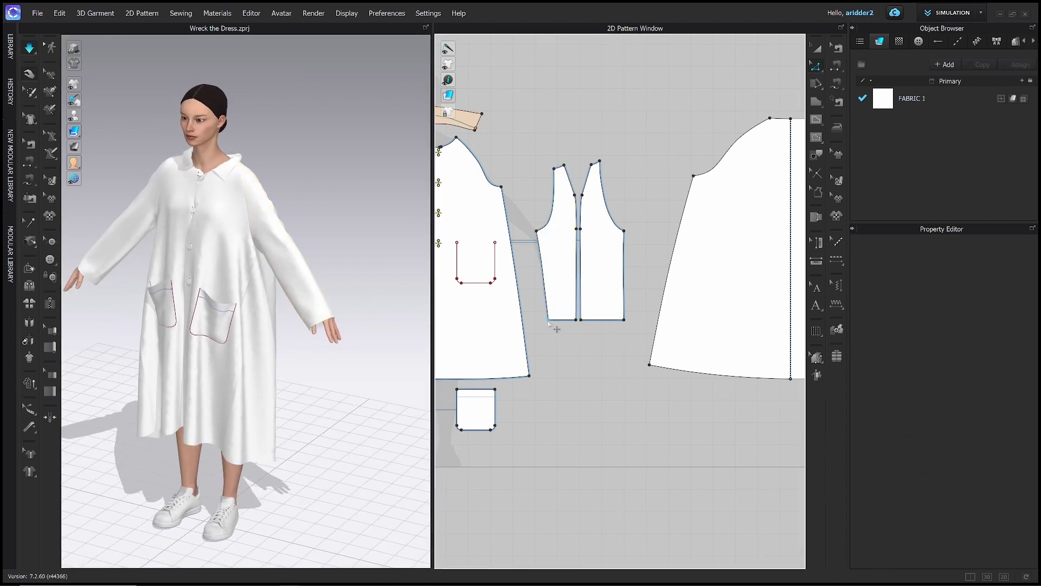
{"action": "left_click", "coordinate": [537, 320]}
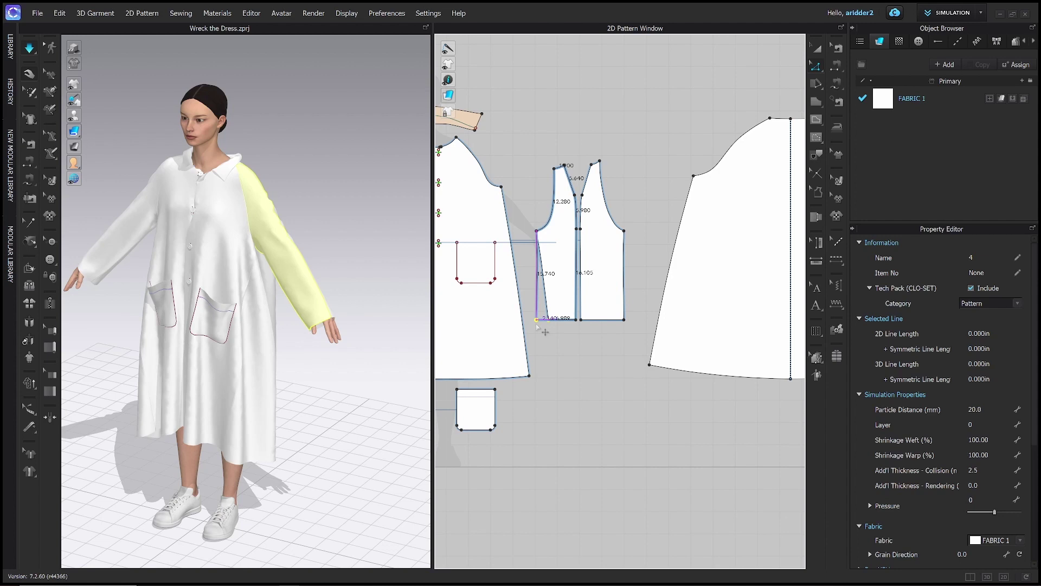
{"action": "left_click_drag", "start_coordinate": [537, 325], "coordinate": [537, 320]}
{"action": "left_click", "coordinate": [537, 304]}
{"action": "scroll", "coordinate": [541, 302], "scroll_direction": "up", "scroll_amount": 3}
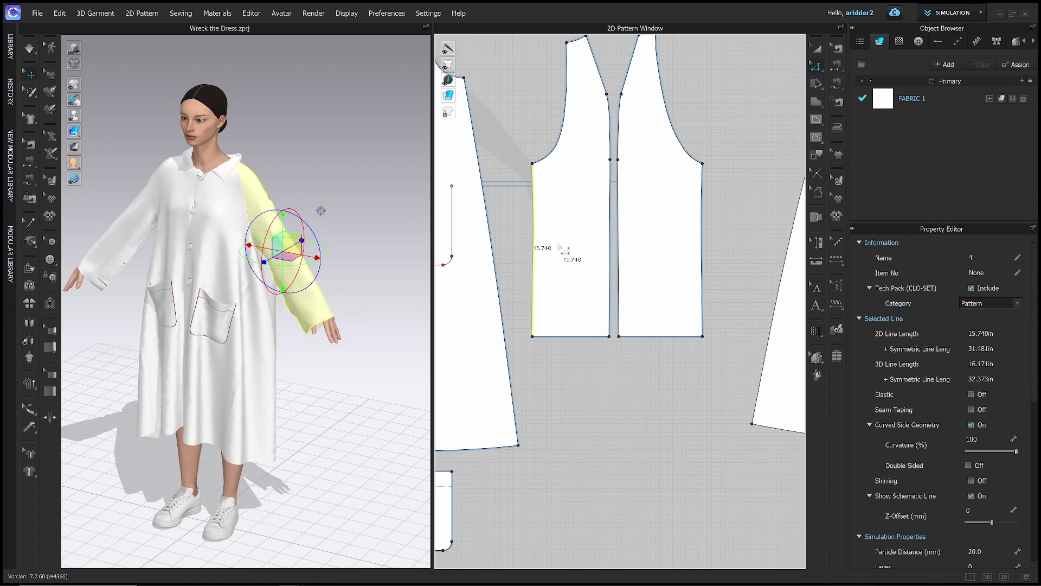
{"action": "mouse_move", "coordinate": [533, 337]}
{"action": "left_mouse_down"}
{"action": "mouse_move", "coordinate": [533, 355]}
{"action": "mouse_move", "coordinate": [533, 337]}
{"action": "left_mouse_up"}
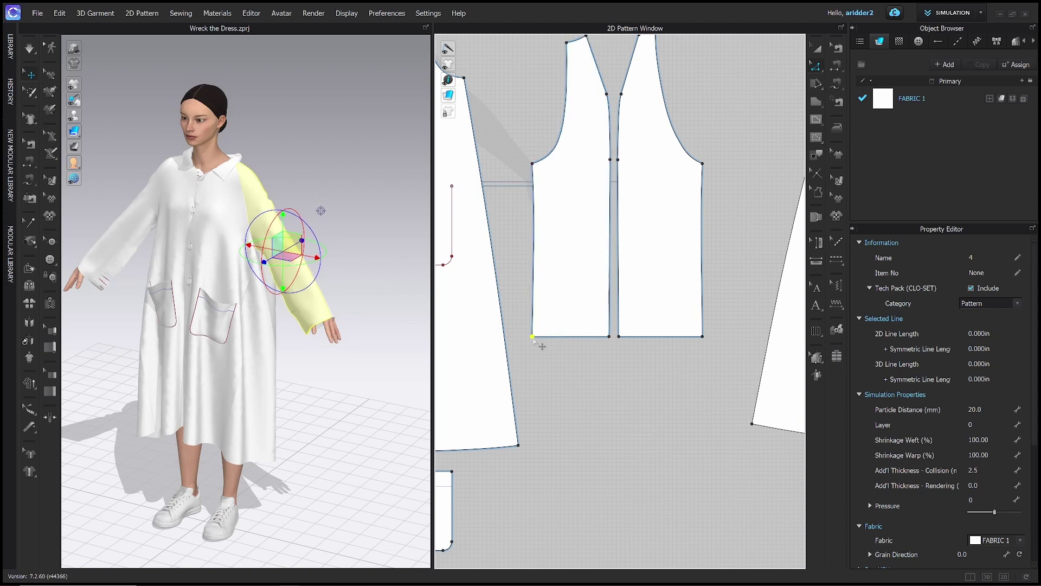
Drag the sleeve's bottom-right hem corner outward to widen the hem
{"action": "middle_click_drag", "start_coordinate": [662, 340], "coordinate": [588, 350]}
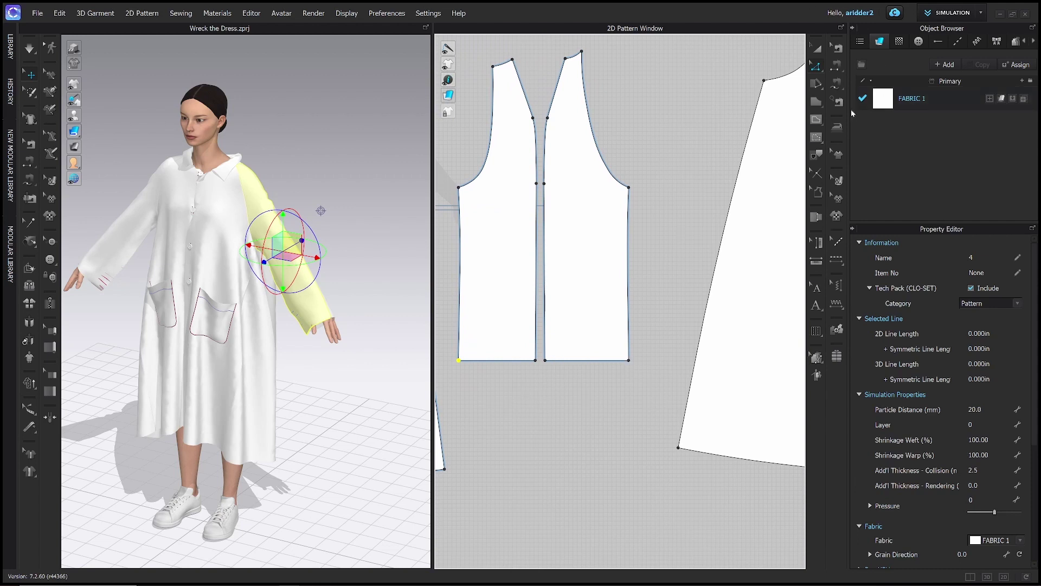
{"action": "scroll", "coordinate": [616, 377], "scroll_direction": "down", "scroll_amount": 2}
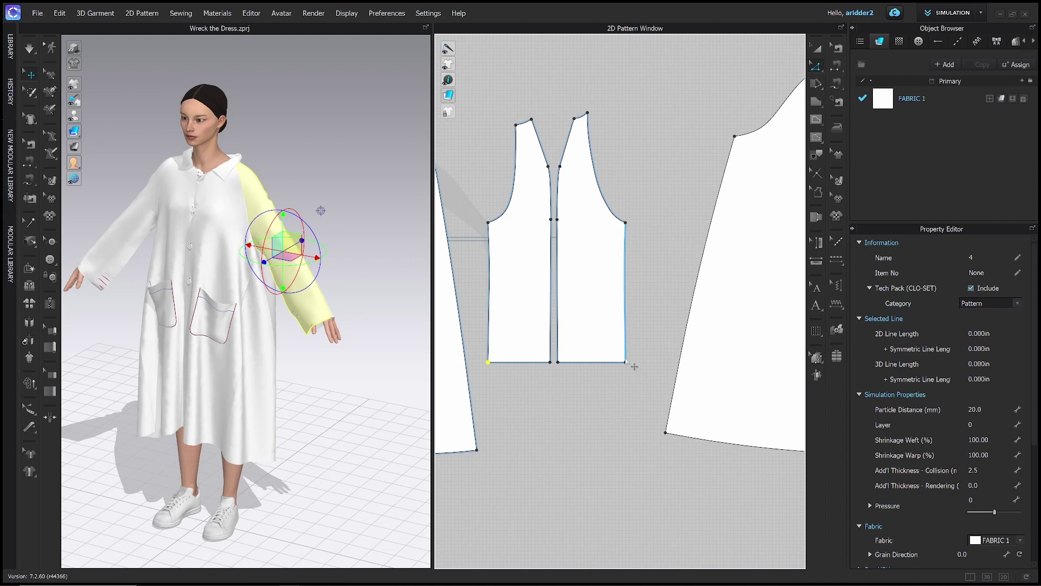
{"action": "mouse_move", "coordinate": [627, 362]}
{"action": "left_mouse_down"}
{"action": "mouse_move", "coordinate": [639, 363]}
{"action": "mouse_move", "coordinate": [612, 363]}
{"action": "mouse_move", "coordinate": [659, 372]}
{"action": "mouse_move", "coordinate": [620, 374]}
{"action": "mouse_move", "coordinate": [626, 363]}
{"action": "mouse_move", "coordinate": [635, 373]}
{"action": "mouse_move", "coordinate": [626, 363]}
{"action": "left_mouse_up"}
{"action": "middle_click_drag", "start_coordinate": [568, 408], "coordinate": [603, 405]}
Lower the sleeve's hem line and move its side edge outward to lengthen and widen it
{"action": "left_click", "coordinate": [572, 388]}
{"action": "left_click", "coordinate": [663, 360]}
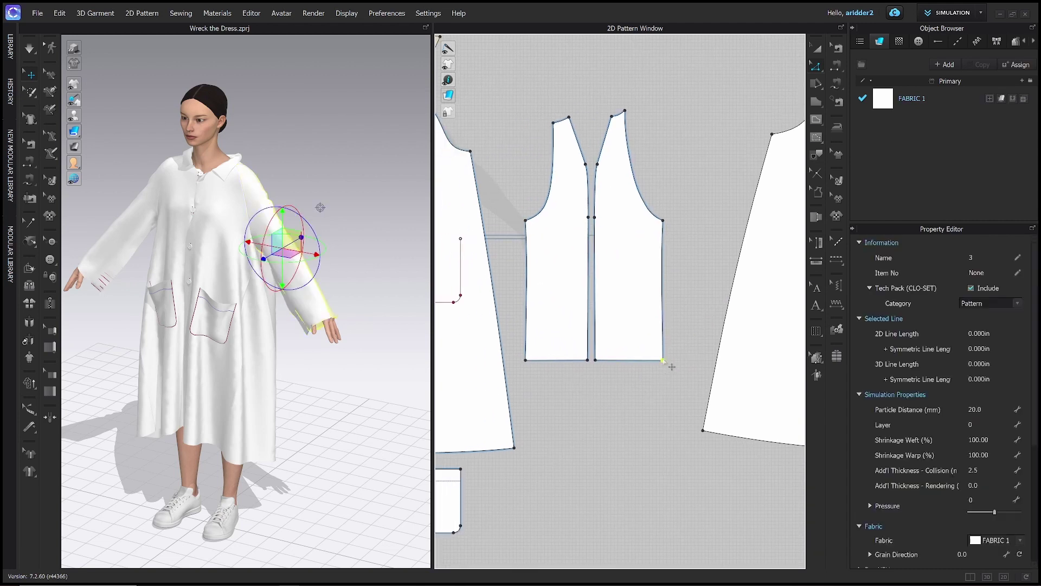
{"action": "left_click", "coordinate": [526, 360], "text": "shift"}
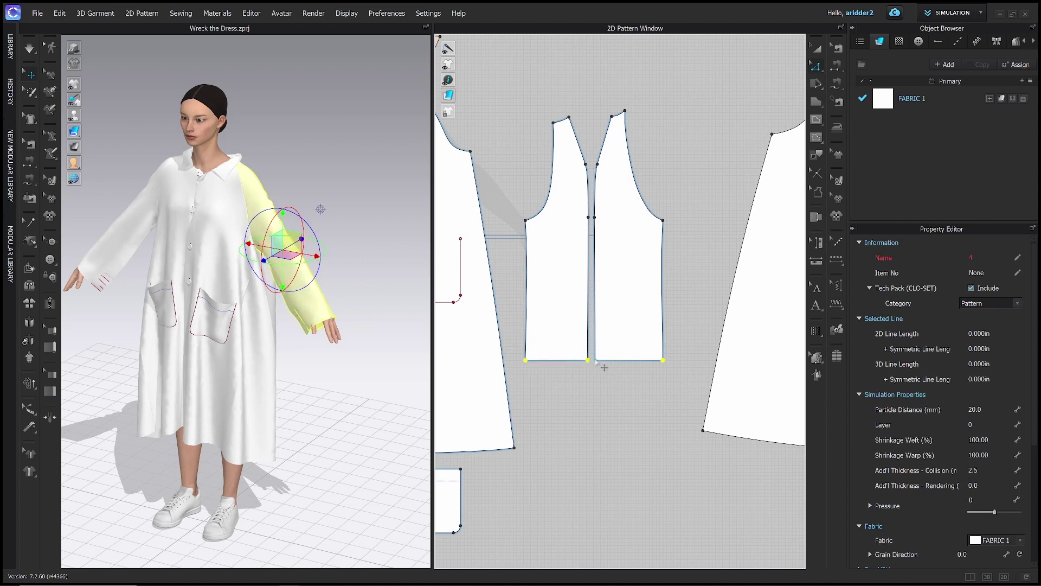
{"action": "left_click_drag", "start_coordinate": [602, 361], "coordinate": [646, 391]}
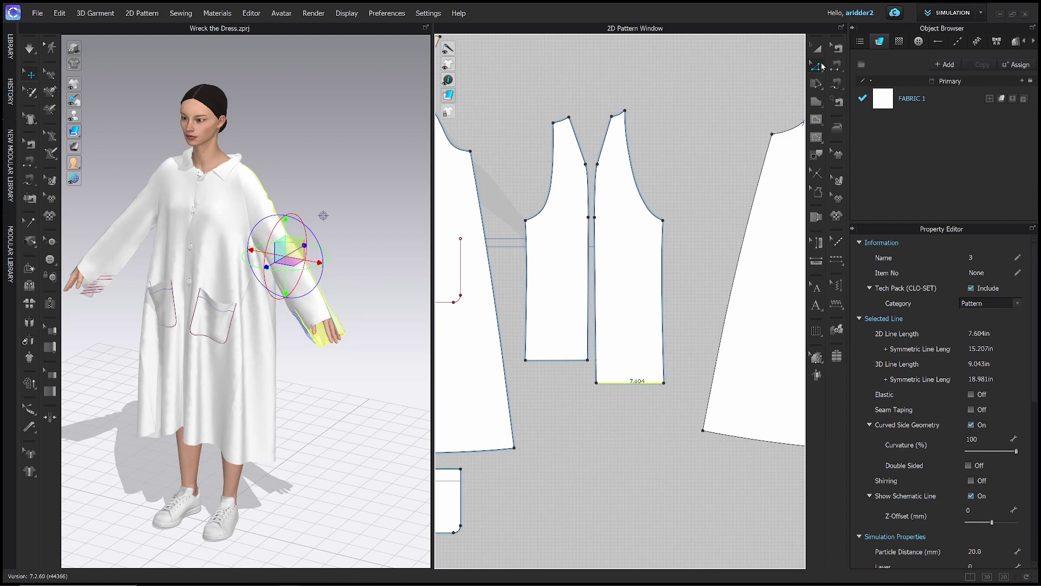
{"action": "left_click", "coordinate": [813, 66]}
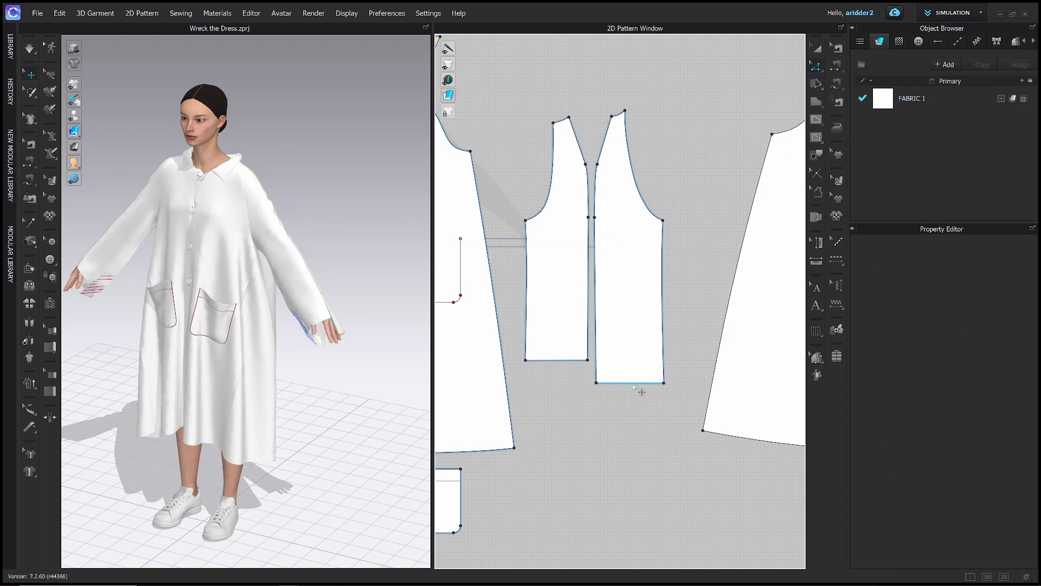
{"action": "left_click_drag", "start_coordinate": [642, 384], "coordinate": [631, 424]}
{"action": "left_click_drag", "start_coordinate": [661, 364], "coordinate": [671, 364]}
Shift the sleeve piece up slightly and raise its underarm corner point
{"action": "left_click_drag", "start_coordinate": [669, 457], "coordinate": [671, 457]}
{"action": "left_click", "coordinate": [817, 48]}
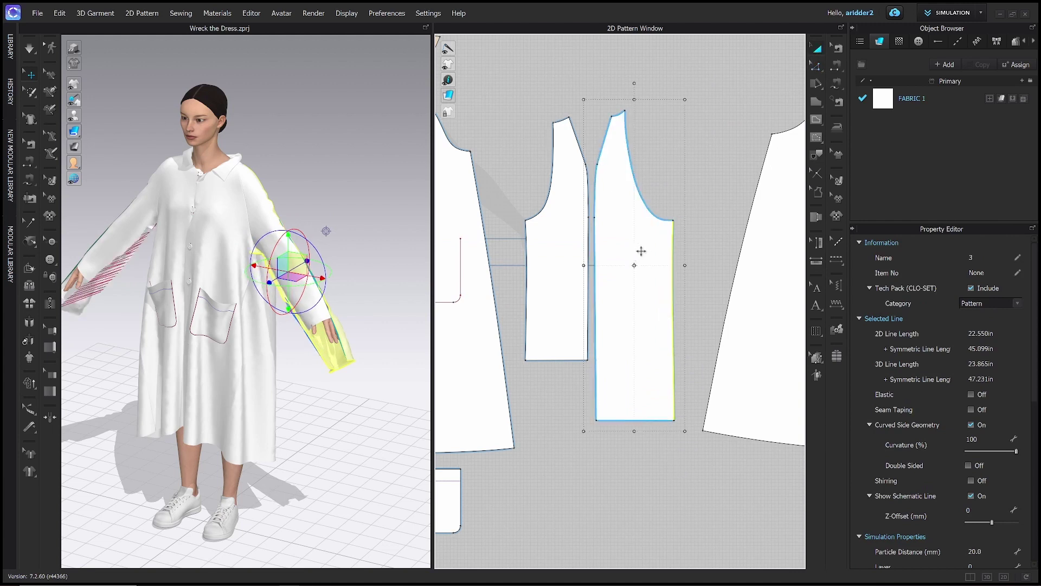
{"action": "left_click_drag", "start_coordinate": [641, 251], "coordinate": [674, 216]}
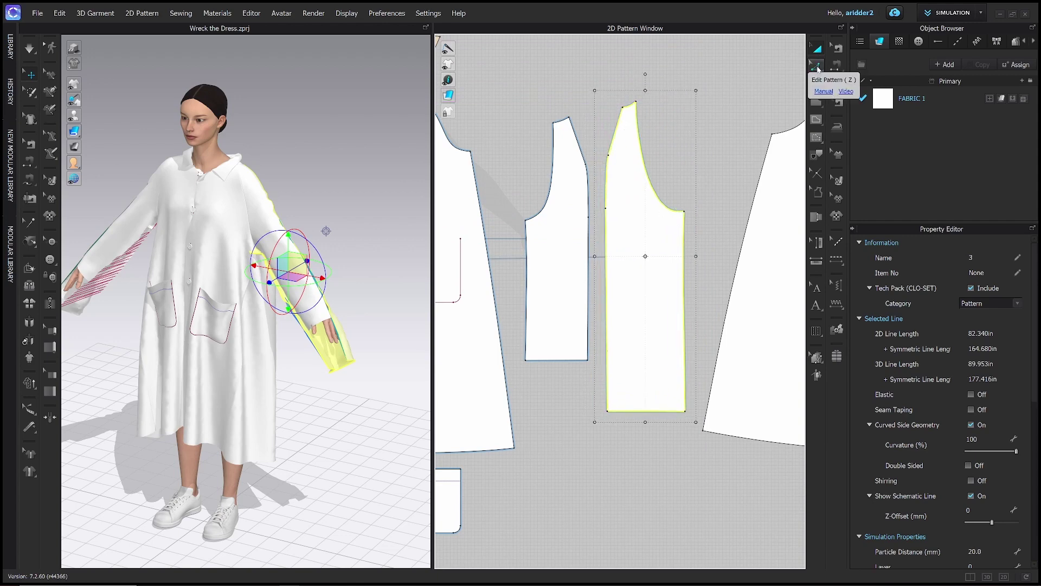
{"action": "left_click", "coordinate": [817, 66]}
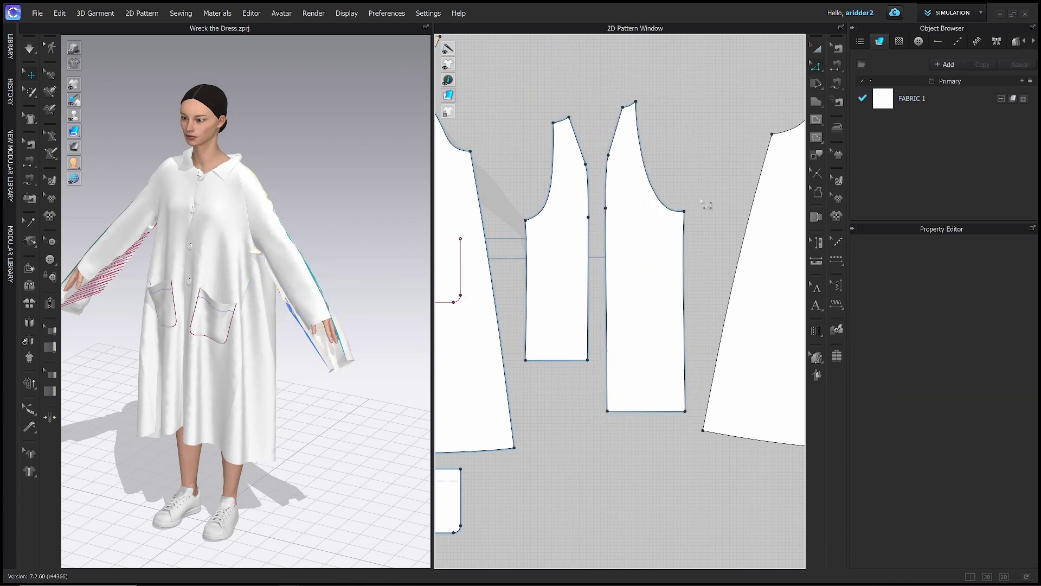
{"action": "left_click", "coordinate": [695, 227]}
{"action": "left_click_drag", "start_coordinate": [695, 212], "coordinate": [695, 187]}
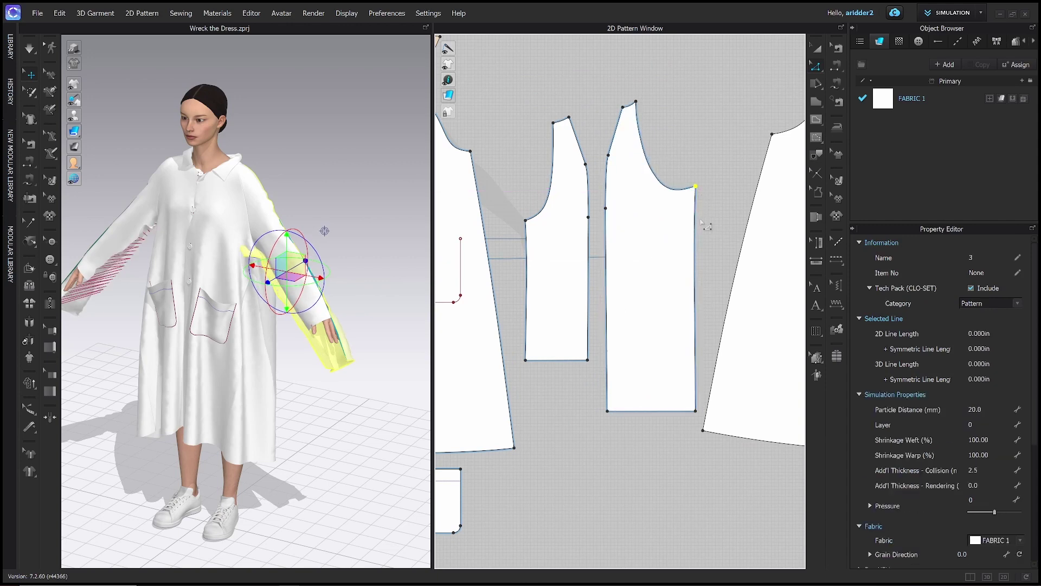
{"action": "left_click", "coordinate": [694, 242]}
Run the simulation so the dress drapes with the reshaped sleeves
{"action": "right_click", "coordinate": [695, 240]}
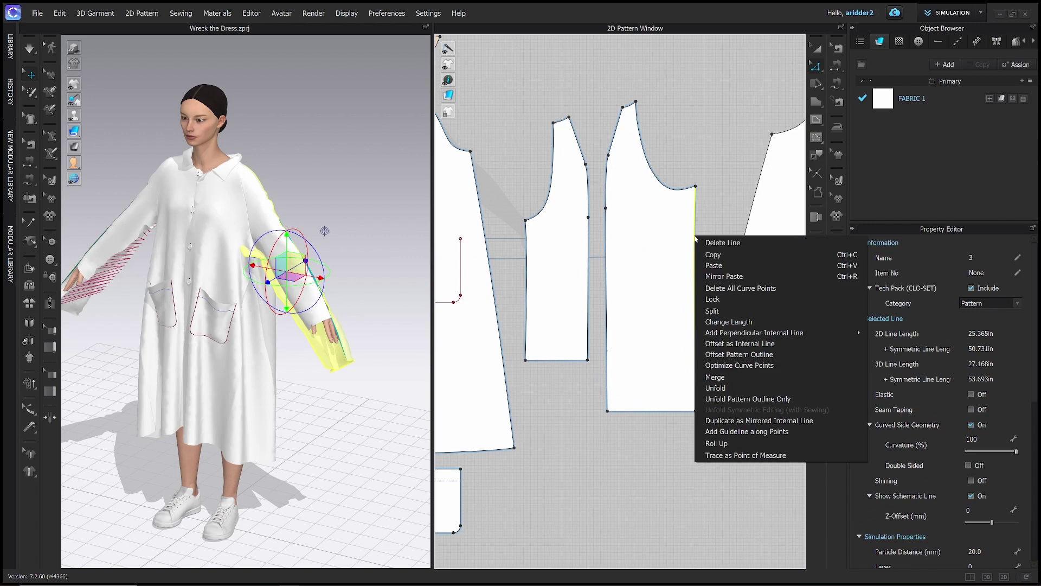
{"action": "left_click", "coordinate": [705, 191]}
{"action": "left_click", "coordinate": [695, 186]}
{"action": "right_click", "coordinate": [695, 186]}
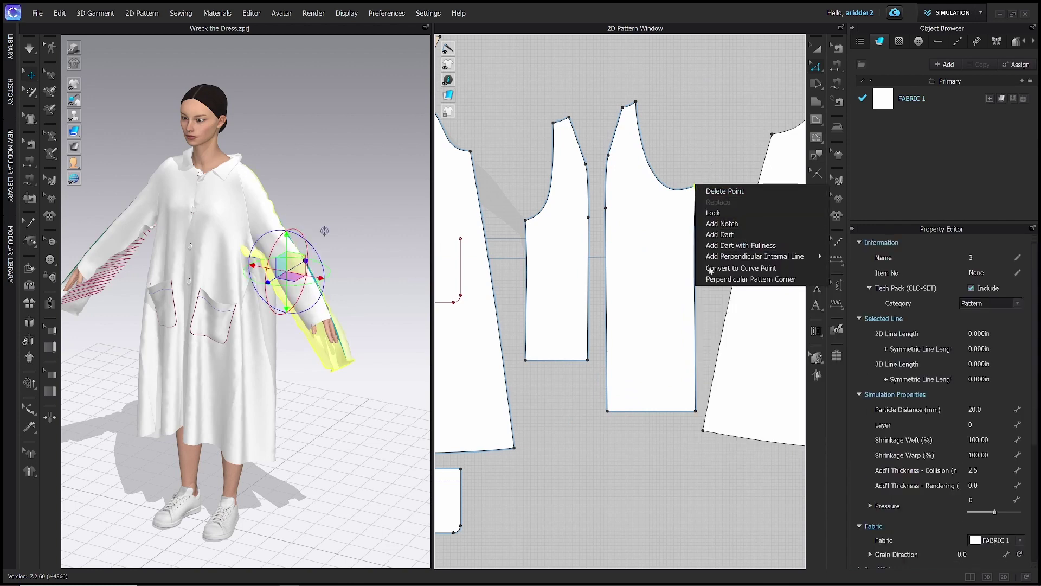
{"action": "left_click", "coordinate": [678, 202]}
{"action": "key", "text": "space"}
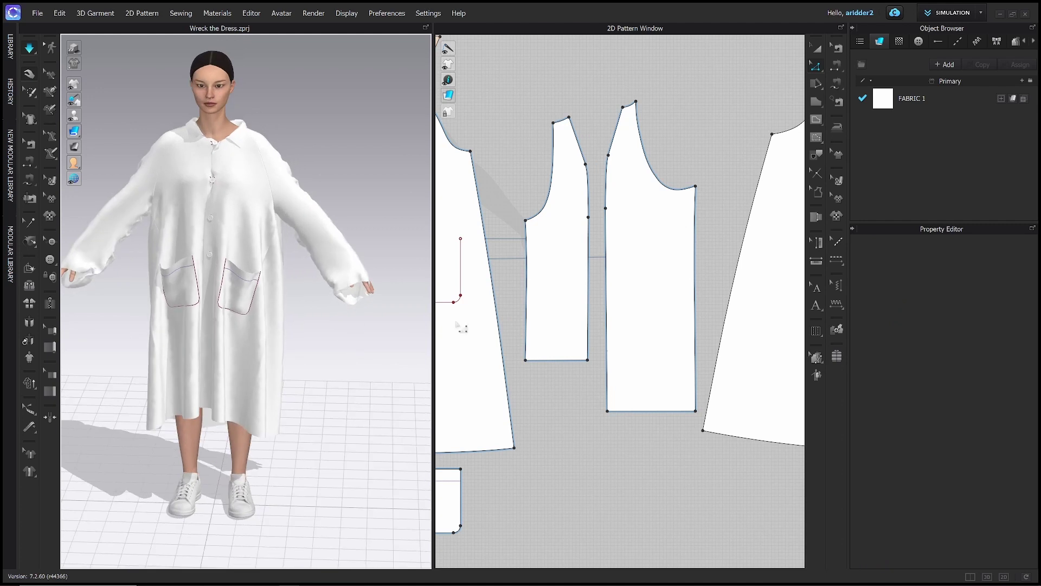
Split the sleeve pattern's right side edge
{"action": "scroll", "coordinate": [516, 299], "scroll_direction": "down", "scroll_amount": 2}
{"action": "middle_click_drag", "start_coordinate": [528, 299], "coordinate": [534, 325]}
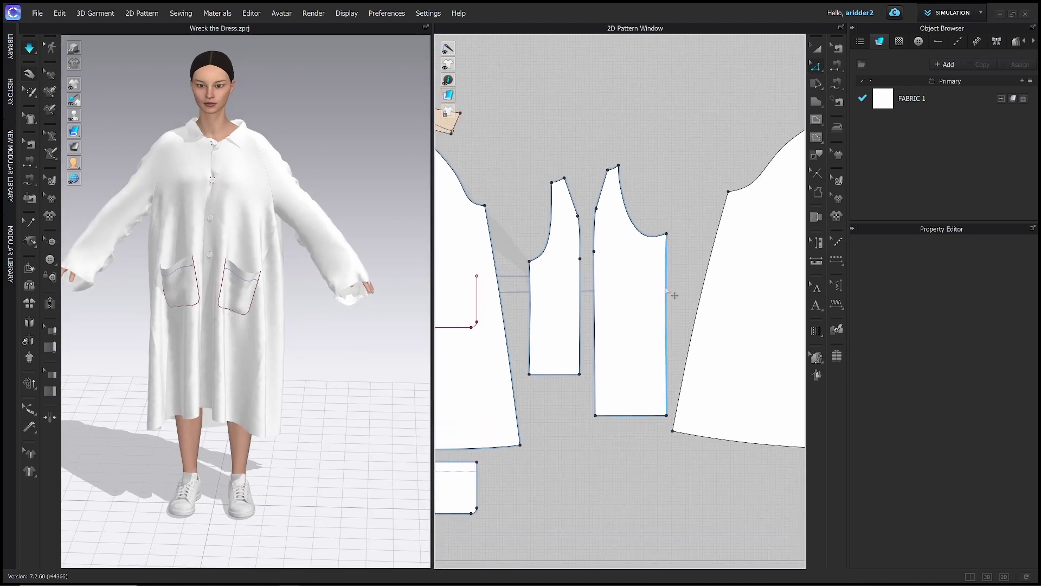
{"action": "left_click", "coordinate": [815, 65]}
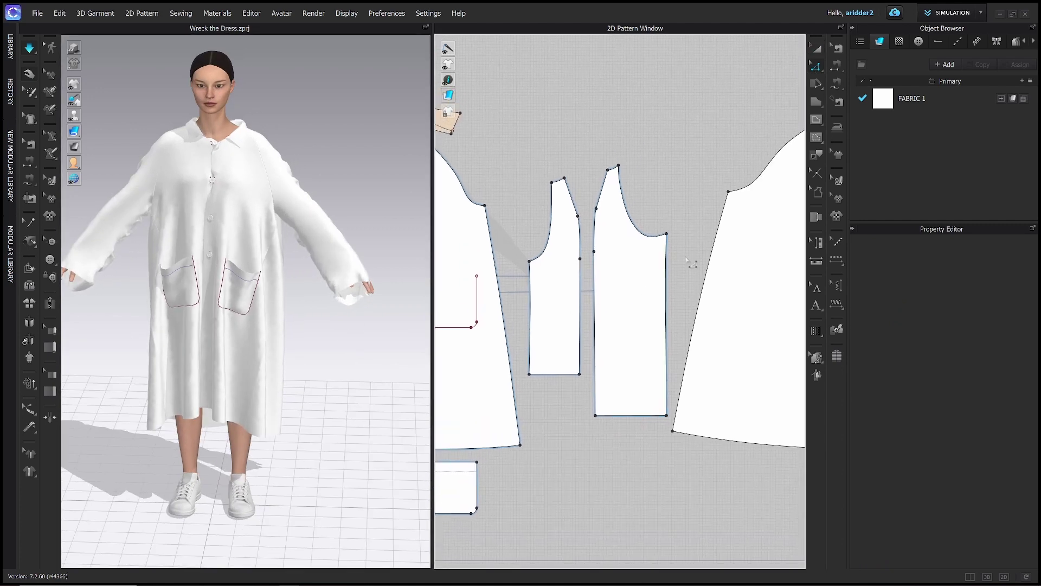
{"action": "right_click", "coordinate": [666, 283]}
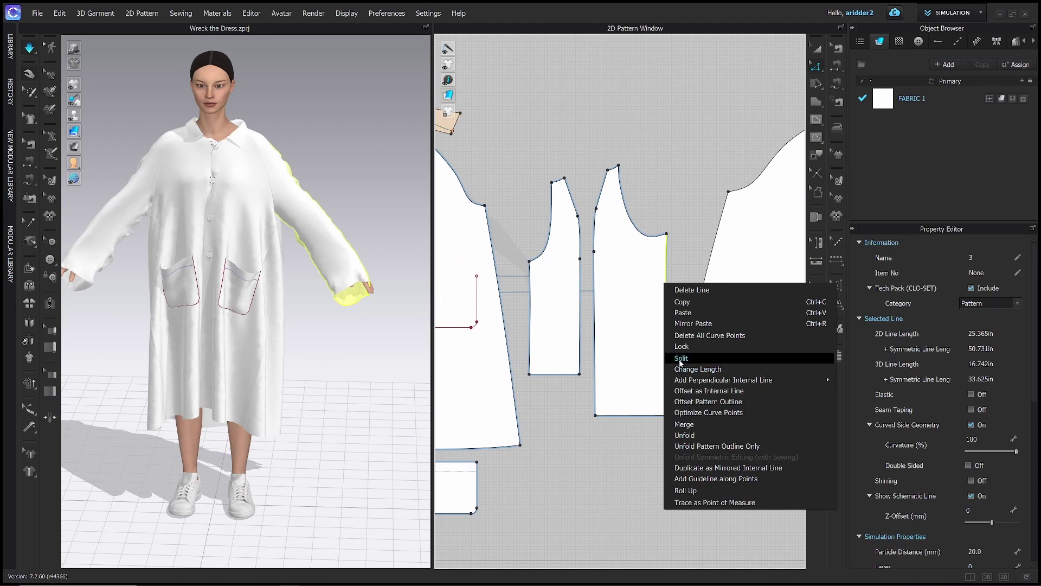
{"action": "left_click", "coordinate": [681, 358]}
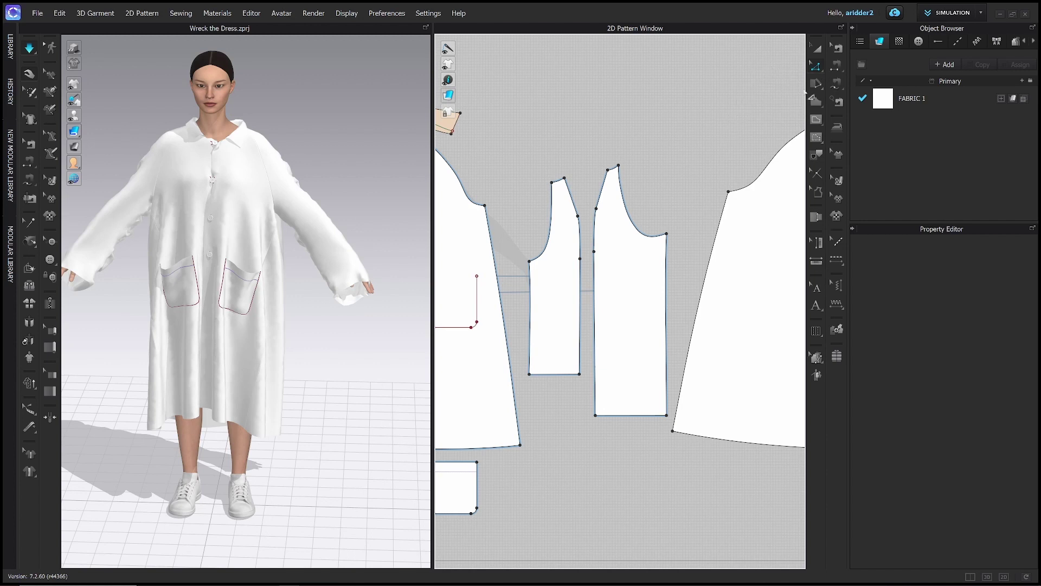
{"action": "left_click", "coordinate": [817, 67]}
Switch the Edit Pattern tool to Add Point/Split Line mode
{"action": "key", "text": "v"}
{"action": "left_click", "coordinate": [821, 66]}
{"action": "left_click", "coordinate": [820, 66]}
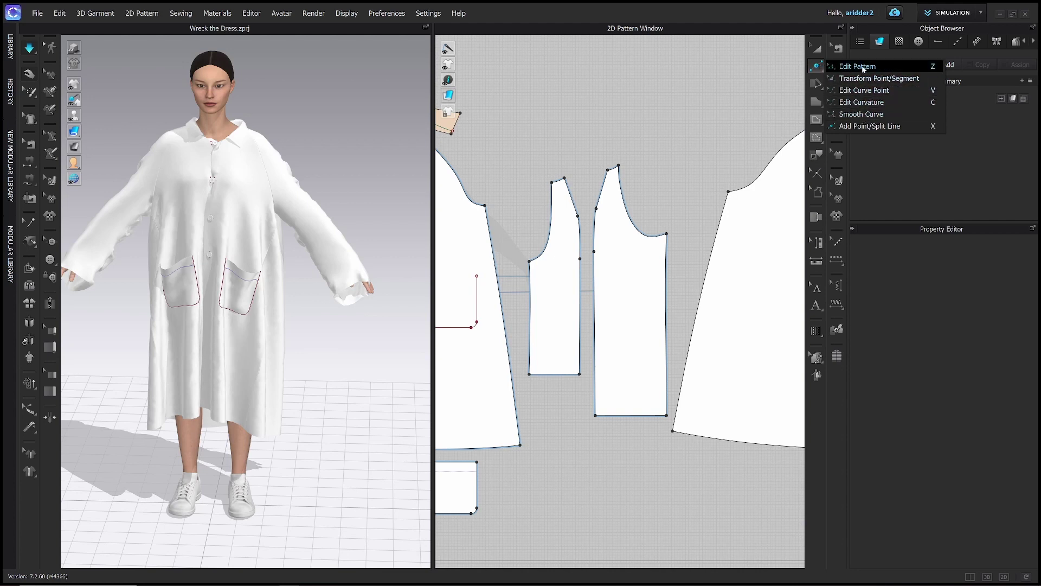
{"action": "left_click", "coordinate": [864, 127]}
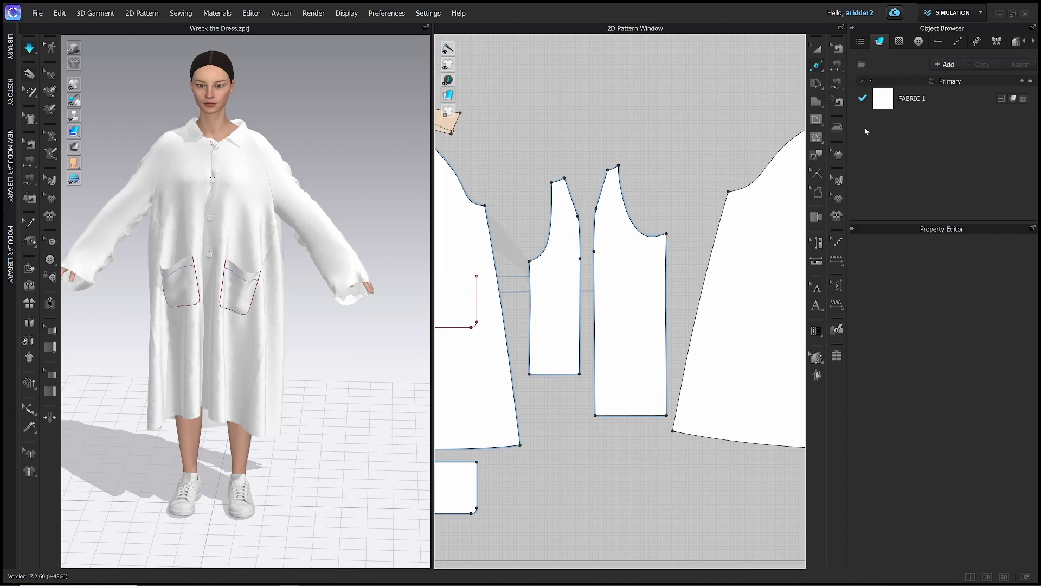
{"action": "middle_click_drag", "start_coordinate": [706, 173], "coordinate": [676, 175]}
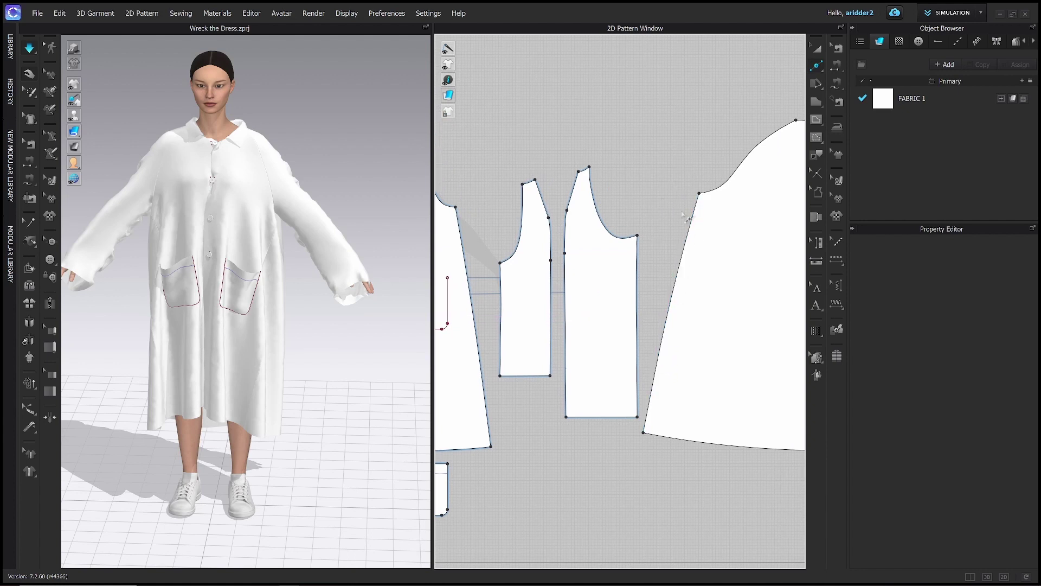
Add points on the flared panel's and the sleeve's side edges, cancelling the split settings
{"action": "left_click", "coordinate": [679, 264]}
{"action": "left_click", "coordinate": [636, 345]}
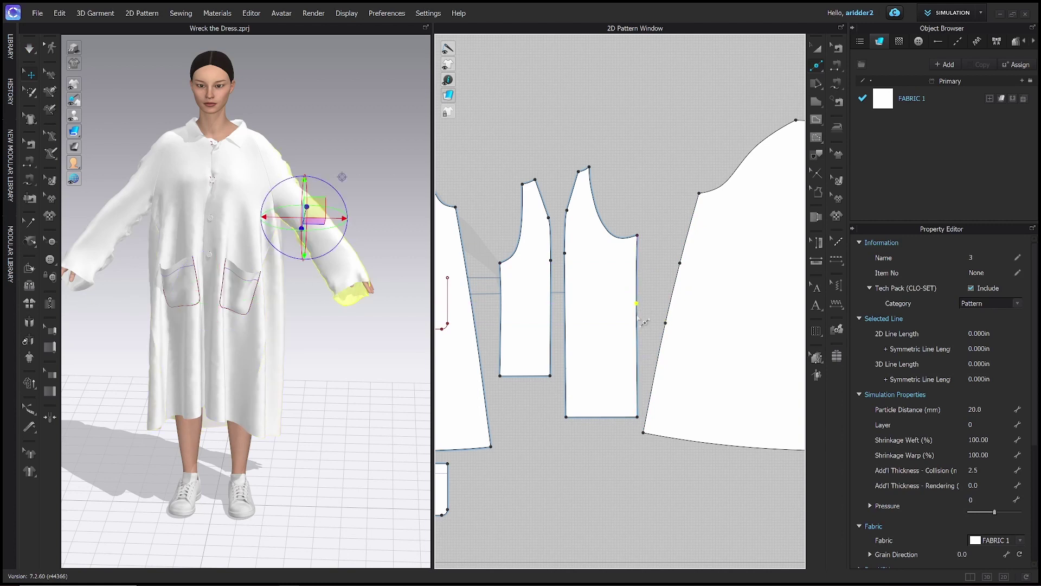
{"action": "right_click", "coordinate": [551, 304]}
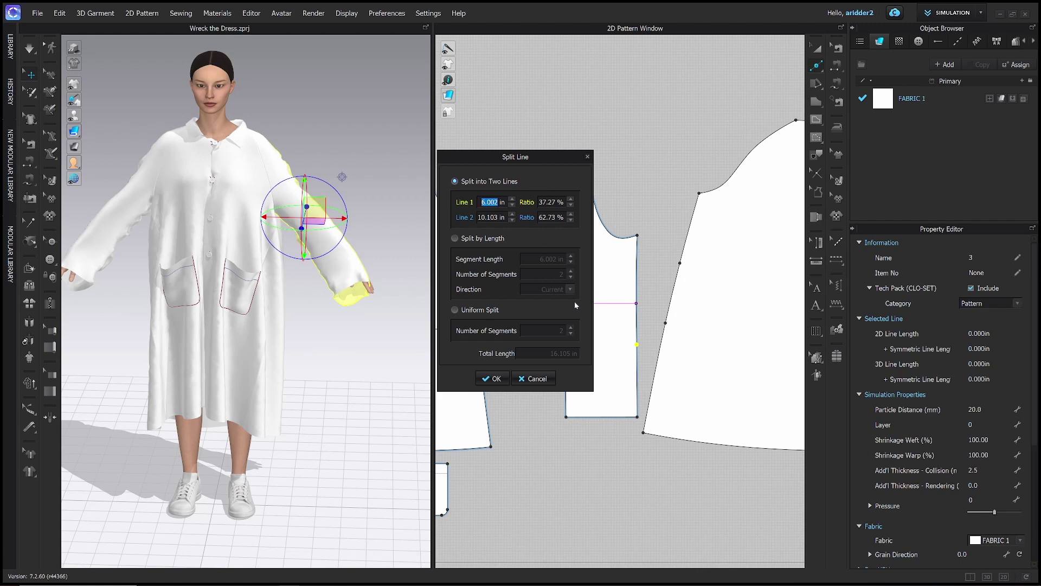
{"action": "left_click", "coordinate": [539, 379]}
{"action": "scroll", "coordinate": [379, 360], "scroll_direction": "down", "scroll_amount": 3}
{"action": "right_click_drag", "start_coordinate": [381, 367], "coordinate": [387, 344]}
{"action": "right_click_drag", "start_coordinate": [528, 341], "coordinate": [667, 353]}
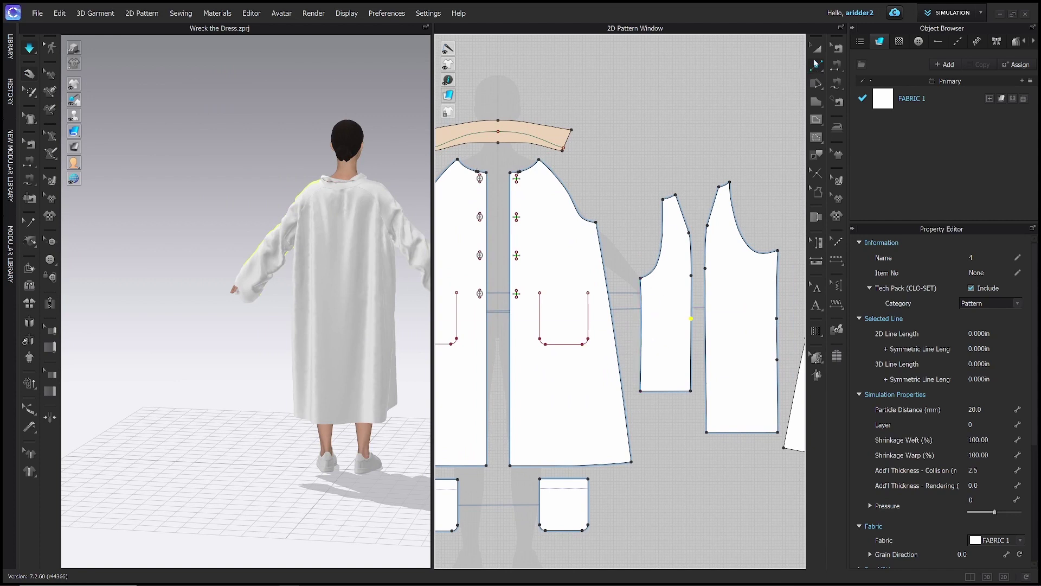
Switch the pattern editing mode to Edit Curve Point
{"action": "left_click", "coordinate": [816, 65]}
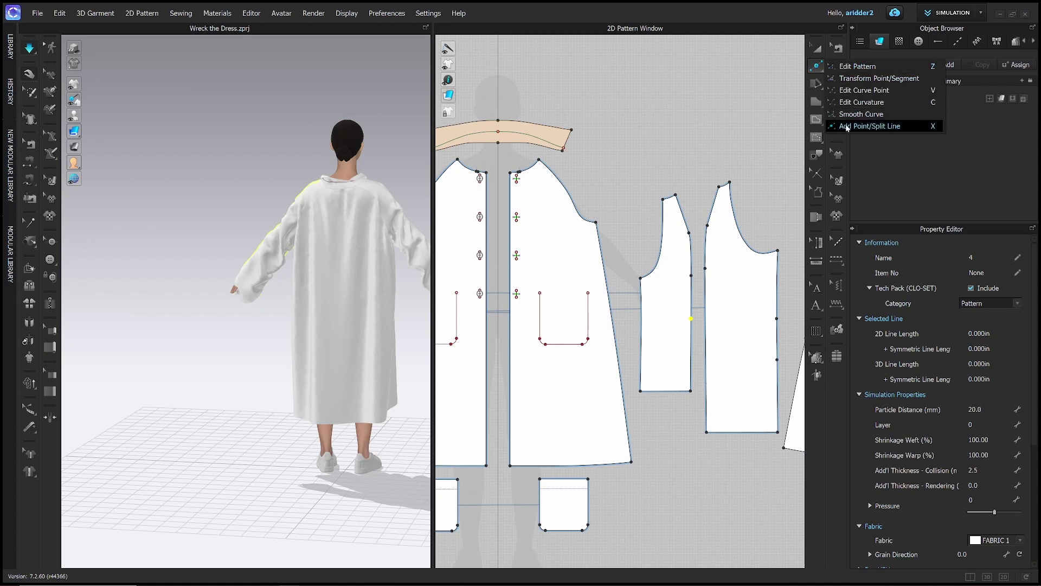
{"action": "left_click", "coordinate": [862, 90]}
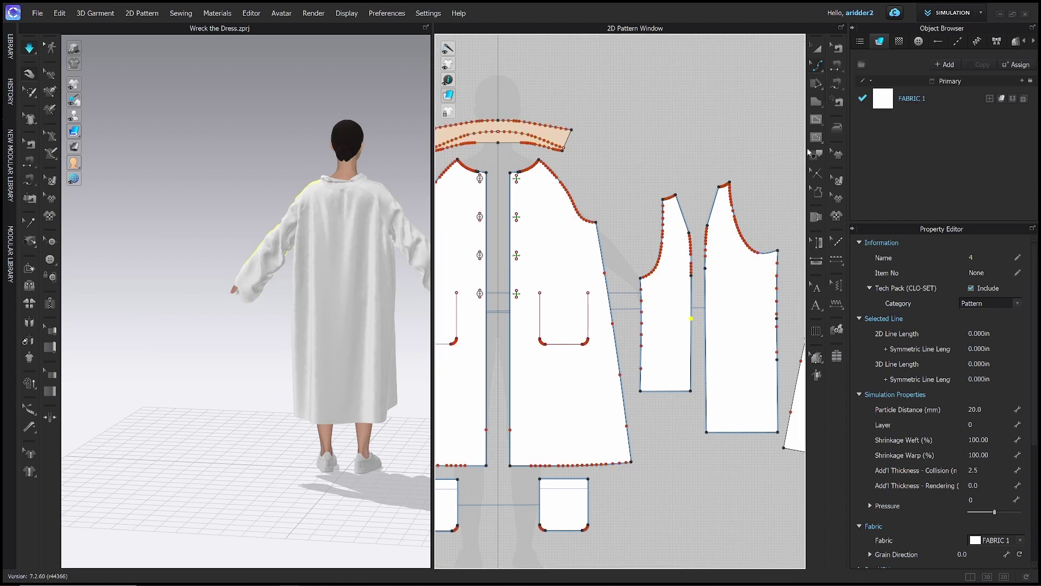
{"action": "left_click", "coordinate": [812, 65]}
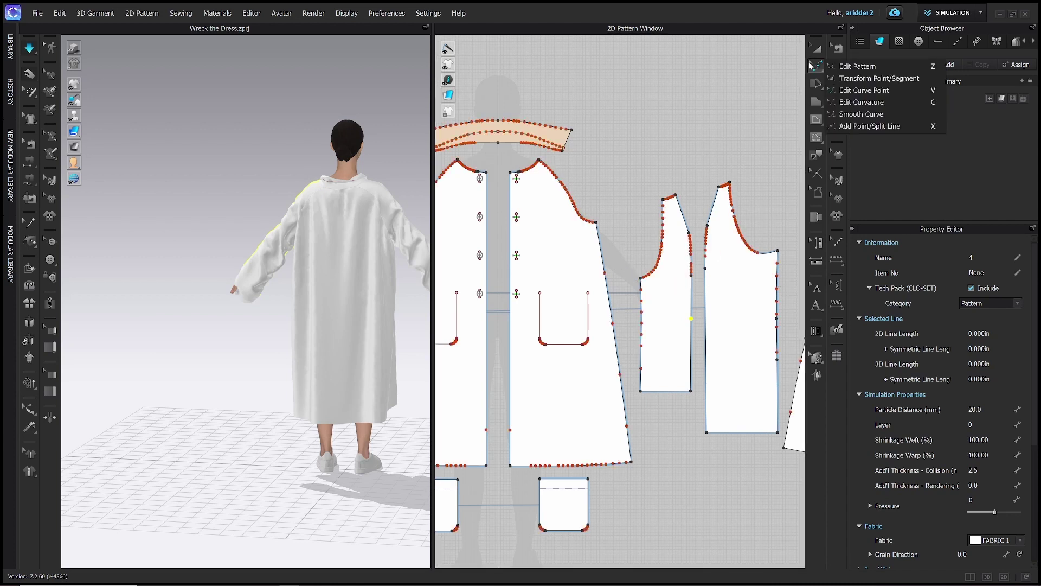
{"action": "left_click", "coordinate": [866, 90]}
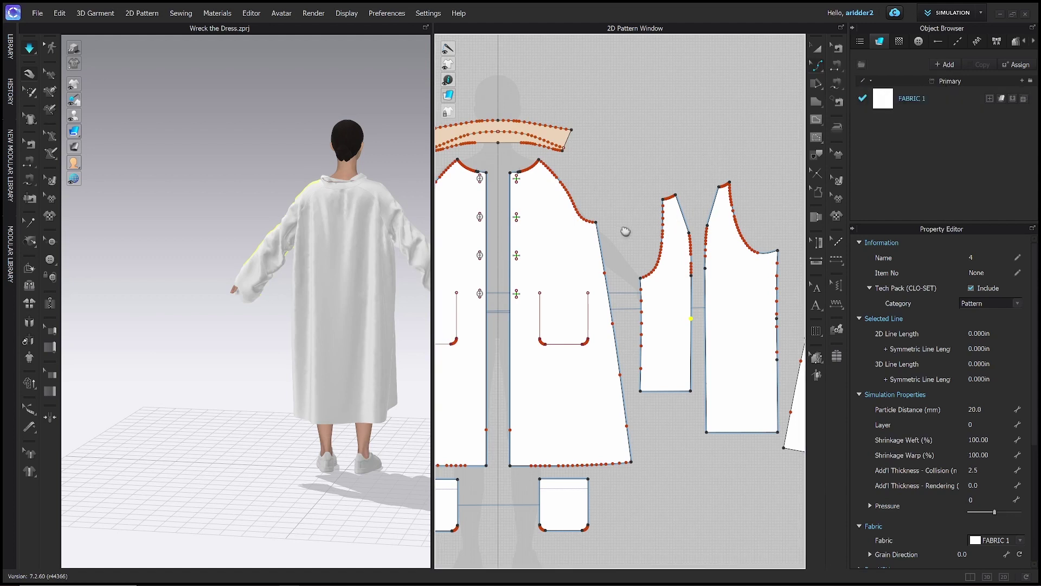
Bow the front panel's side seam outward by pulling points along it
{"action": "right_click_drag", "start_coordinate": [622, 228], "coordinate": [529, 220]}
{"action": "middle_click_drag", "start_coordinate": [551, 258], "coordinate": [634, 280]}
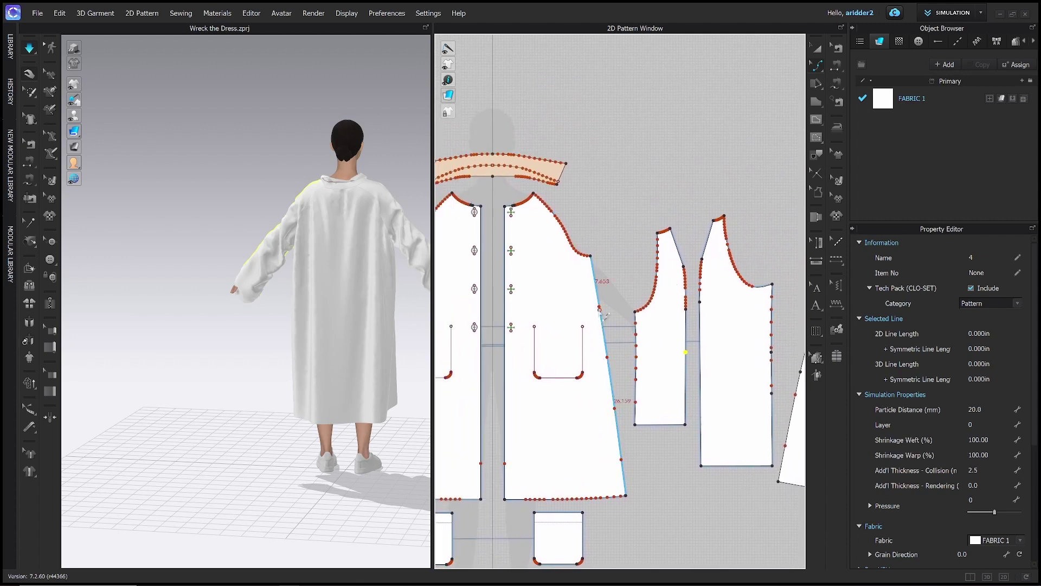
{"action": "left_click_drag", "start_coordinate": [599, 306], "coordinate": [615, 304]}
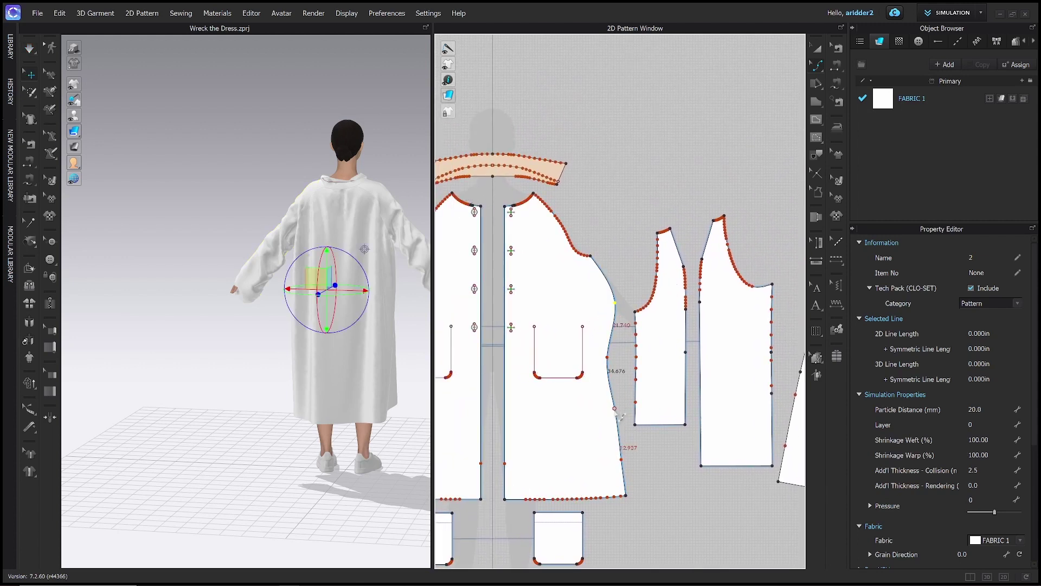
{"action": "left_click_drag", "start_coordinate": [614, 408], "coordinate": [626, 409]}
{"action": "left_click_drag", "start_coordinate": [607, 357], "coordinate": [625, 355]}
{"action": "right_click_drag", "start_coordinate": [372, 329], "coordinate": [282, 336]}
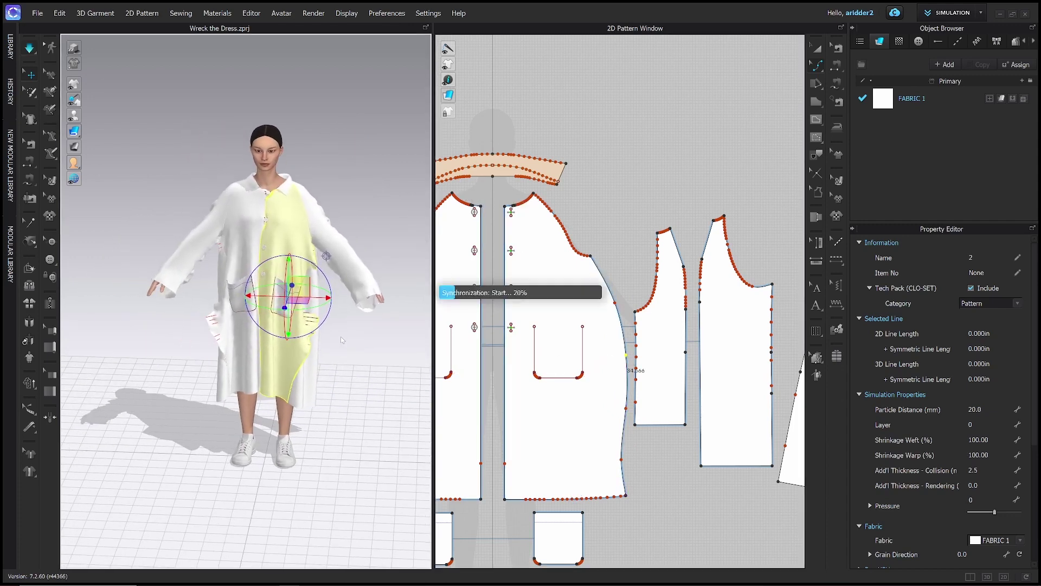
Simulate the dress twice so it settles with the new curved side seam
{"action": "key", "text": "space"}
{"action": "key", "text": "space"}
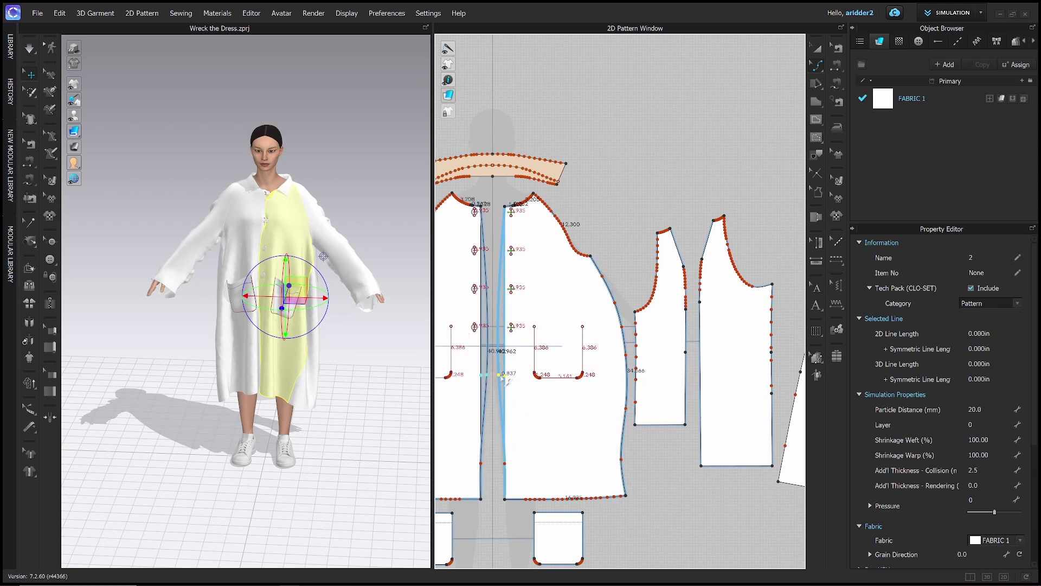
{"action": "key", "text": "space"}
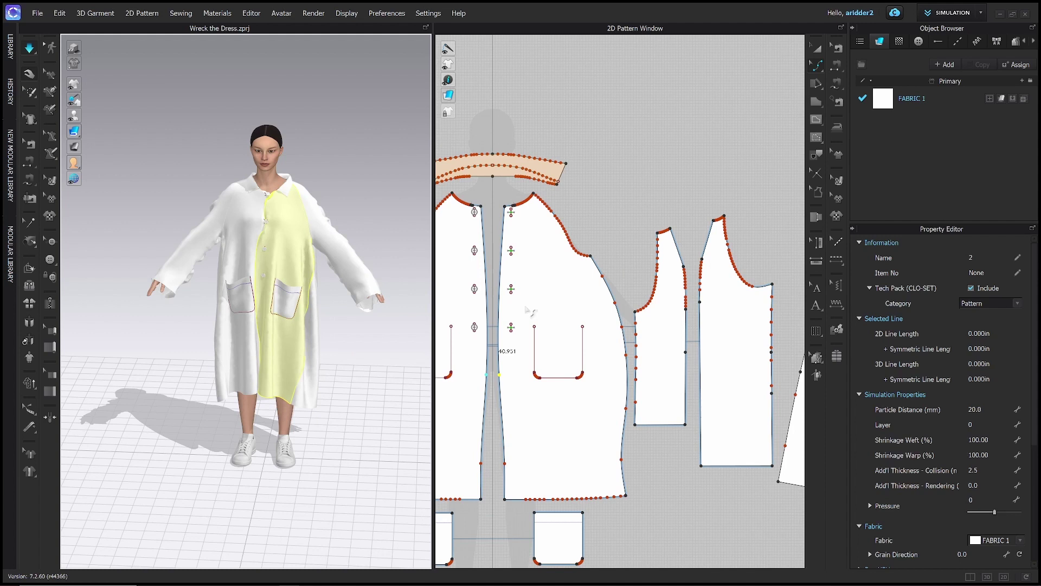
{"action": "right_click", "coordinate": [606, 283]}
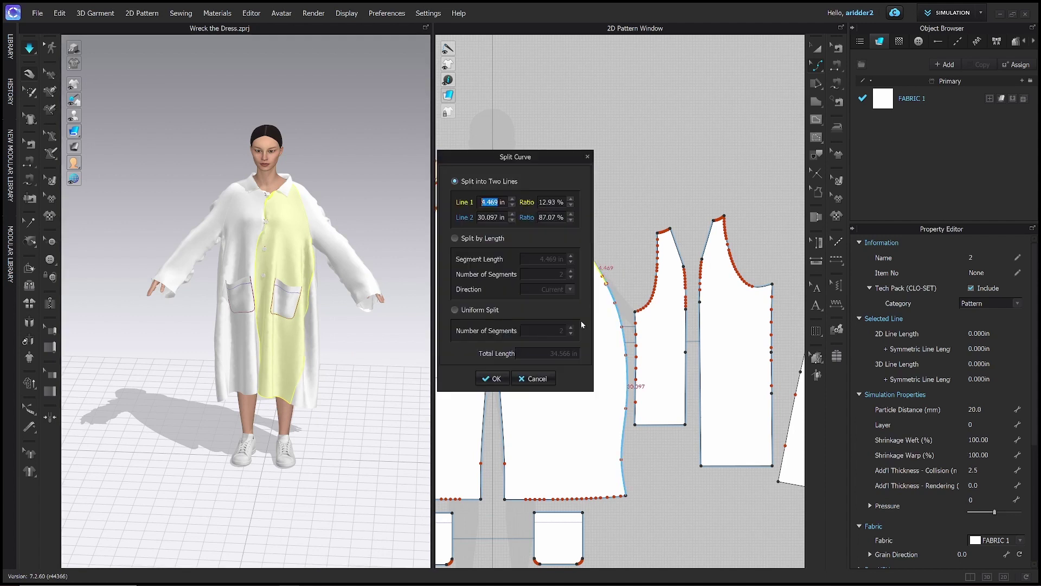
{"action": "left_click", "coordinate": [534, 378]}
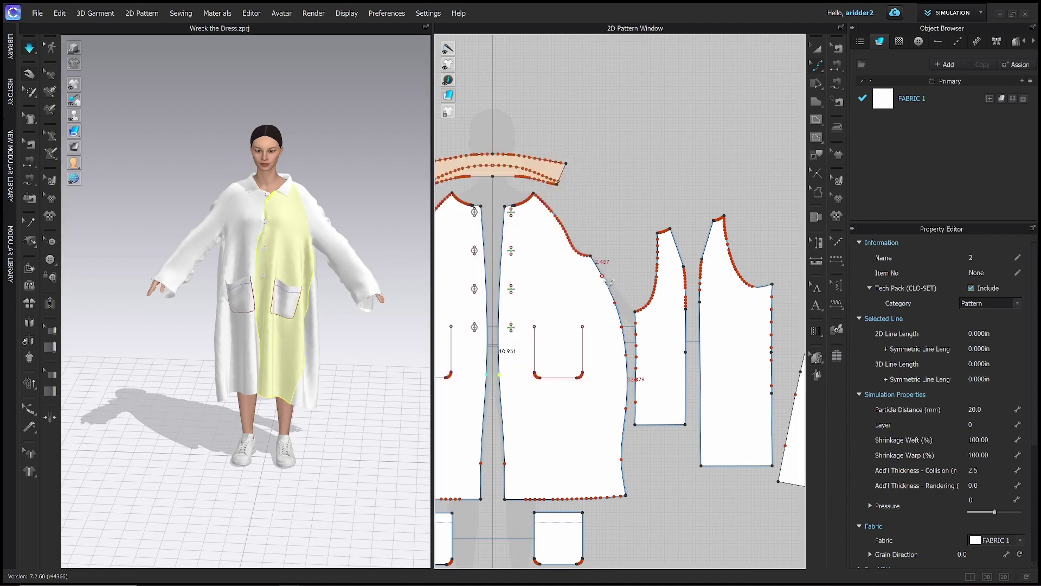
{"action": "right_click", "coordinate": [602, 277]}
{"action": "left_click", "coordinate": [591, 288]}
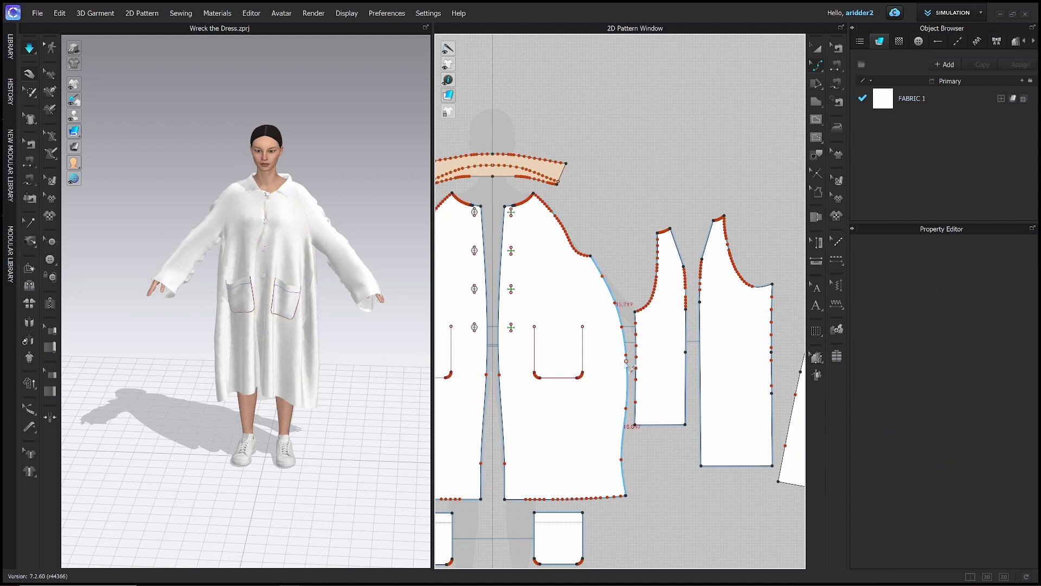
Draw a closed five-sided pattern piece above the layout with the Polygon tool
{"action": "left_click", "coordinate": [816, 101]}
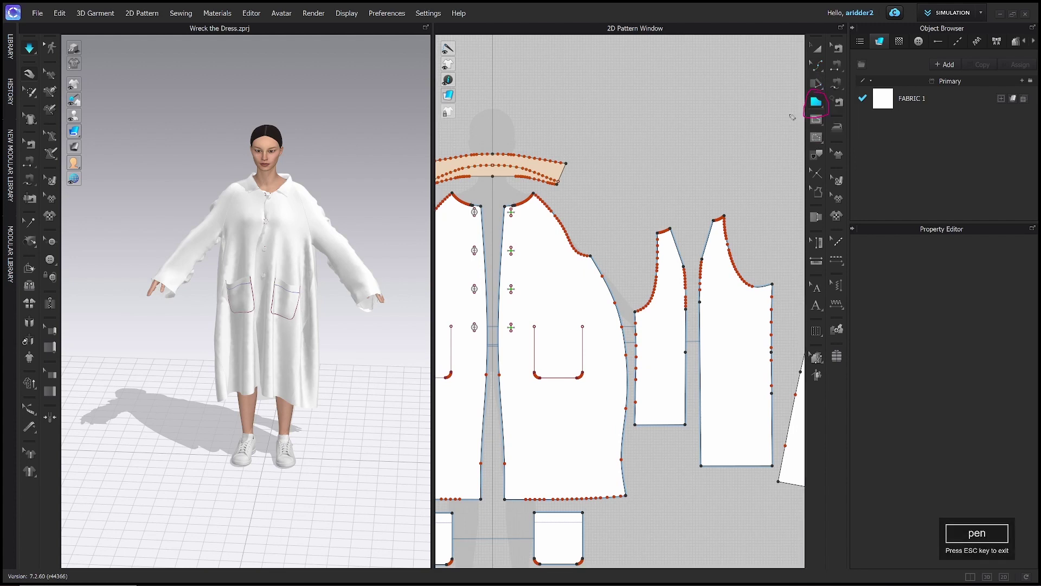
{"action": "right_click_drag", "start_coordinate": [768, 105], "coordinate": [727, 149]}
{"action": "scroll", "coordinate": [724, 152], "scroll_direction": "up", "scroll_amount": 3}
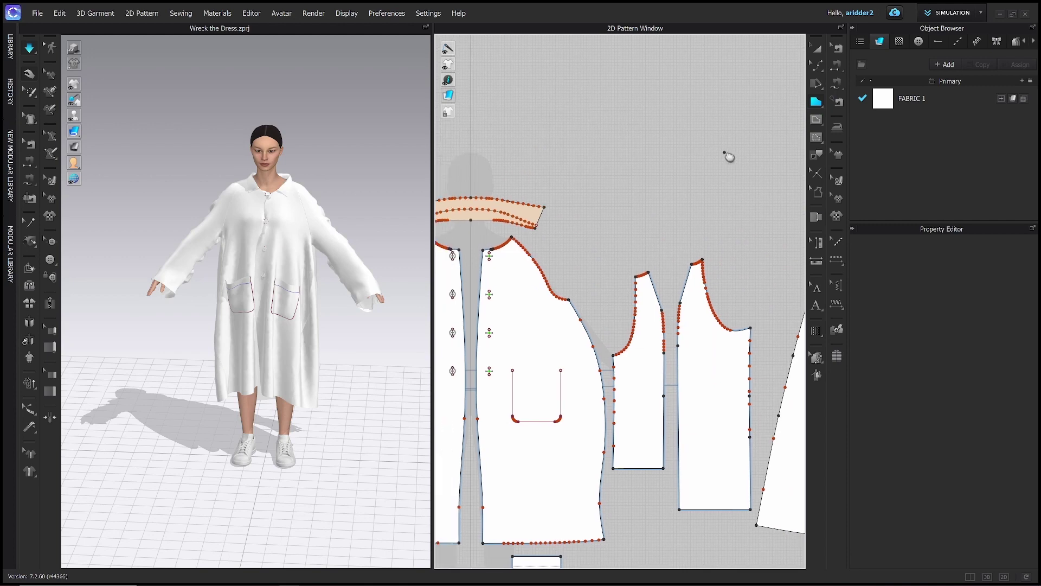
{"action": "scroll", "coordinate": [673, 242], "scroll_direction": "down", "scroll_amount": 5}
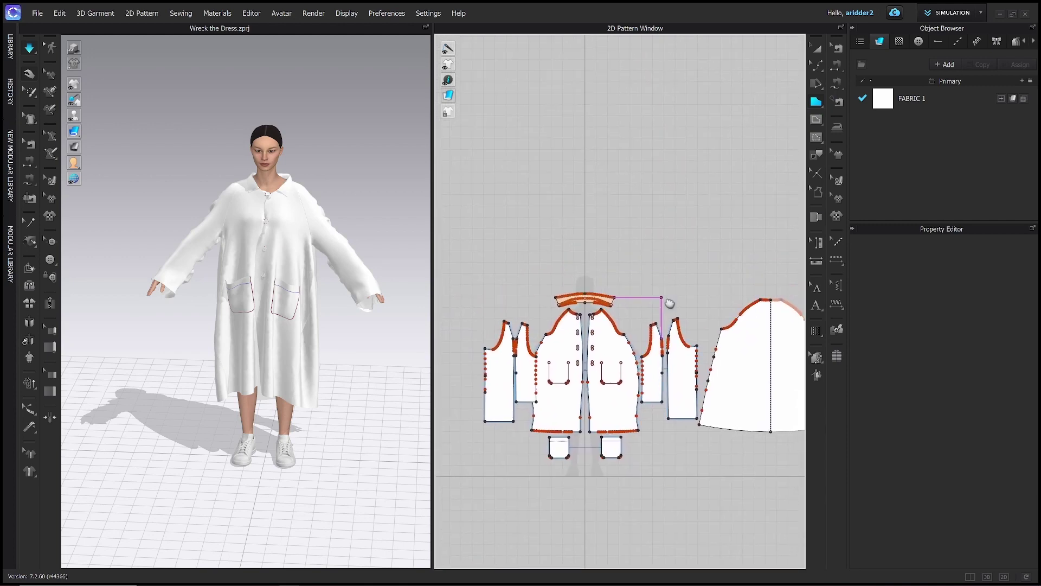
{"action": "left_click", "coordinate": [686, 263]}
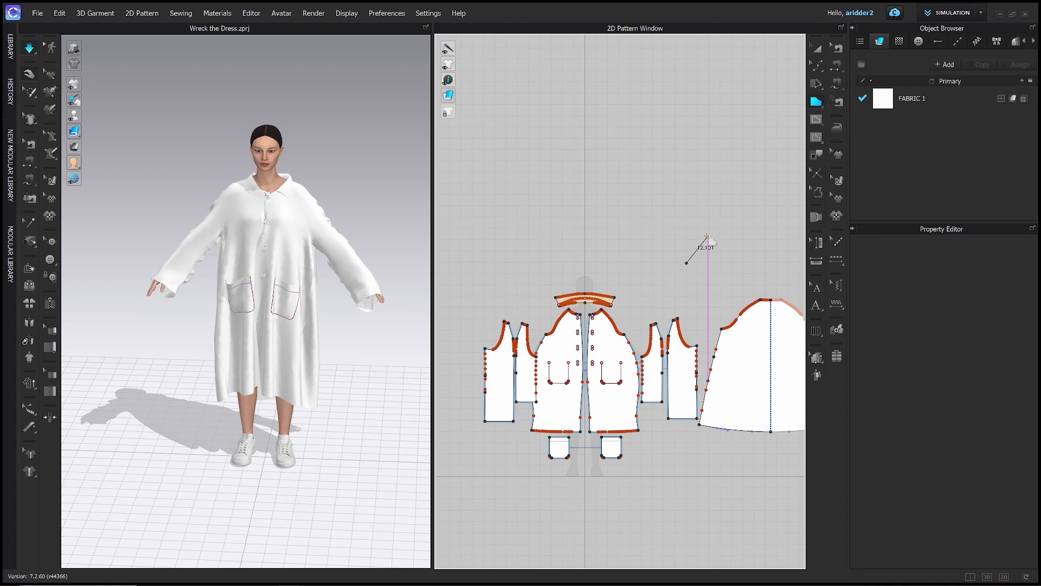
{"action": "left_click", "coordinate": [707, 236]}
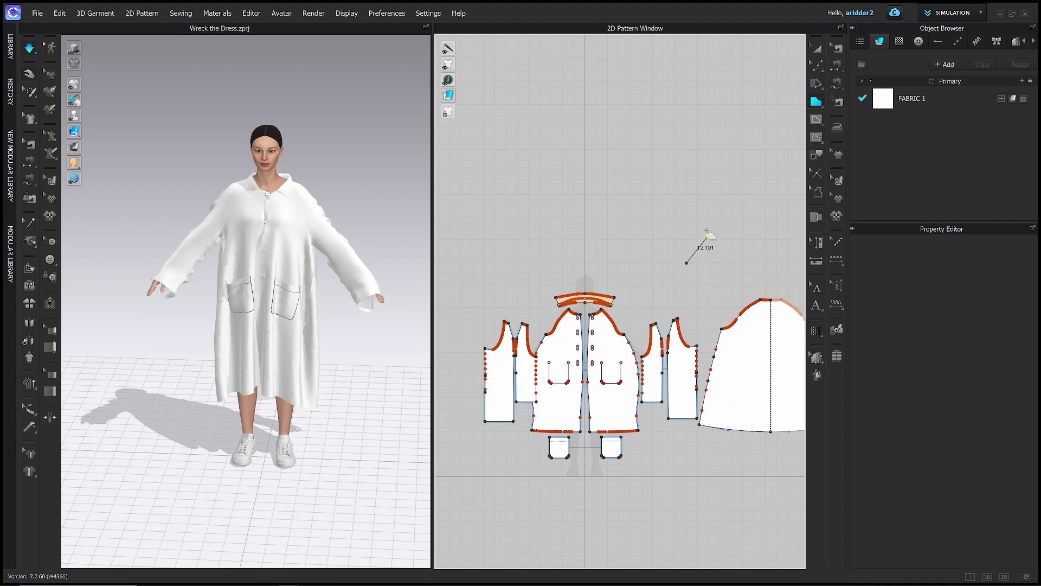
{"action": "left_click", "coordinate": [691, 198]}
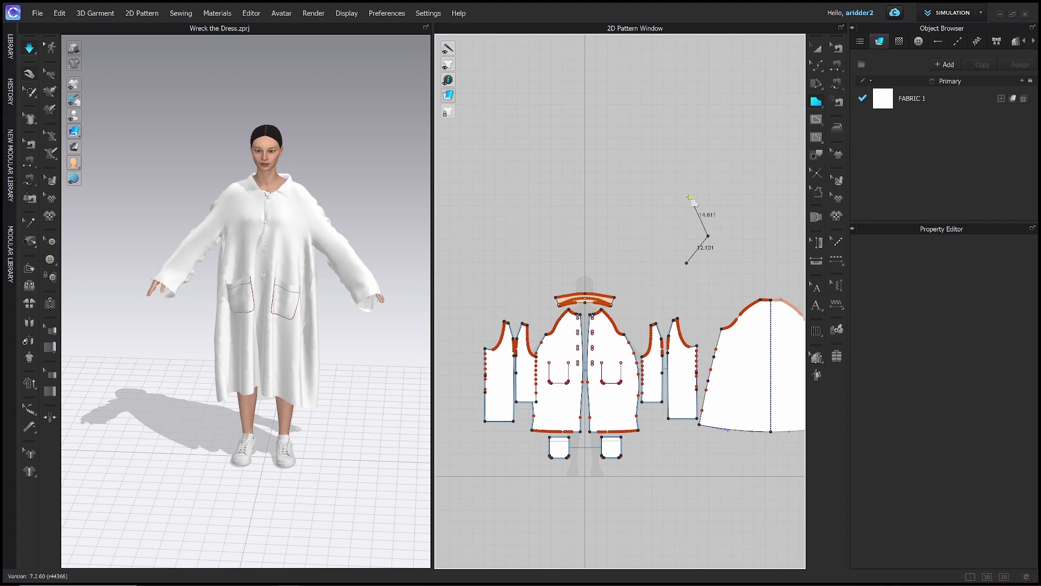
{"action": "left_click", "coordinate": [651, 206]}
{"action": "left_click", "coordinate": [633, 249]}
{"action": "left_click", "coordinate": [682, 289]}
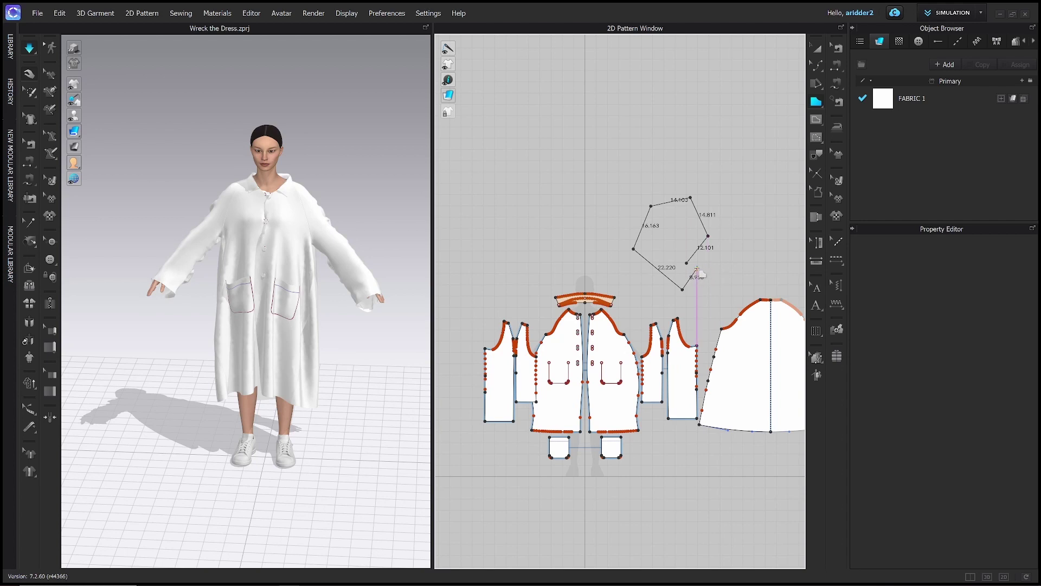
{"action": "left_click", "coordinate": [687, 264]}
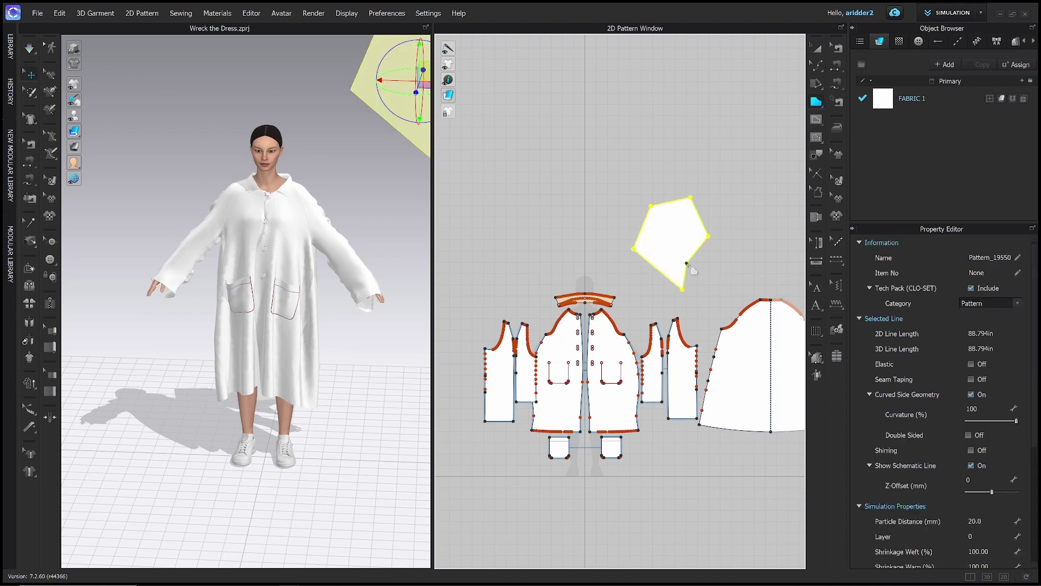
Pan the 3D view to find the new flat panel beside the avatar, keeping Polygon active
{"action": "scroll", "coordinate": [316, 192], "scroll_direction": "down", "scroll_amount": 2}
{"action": "middle_click_drag", "start_coordinate": [315, 193], "coordinate": [292, 222]}
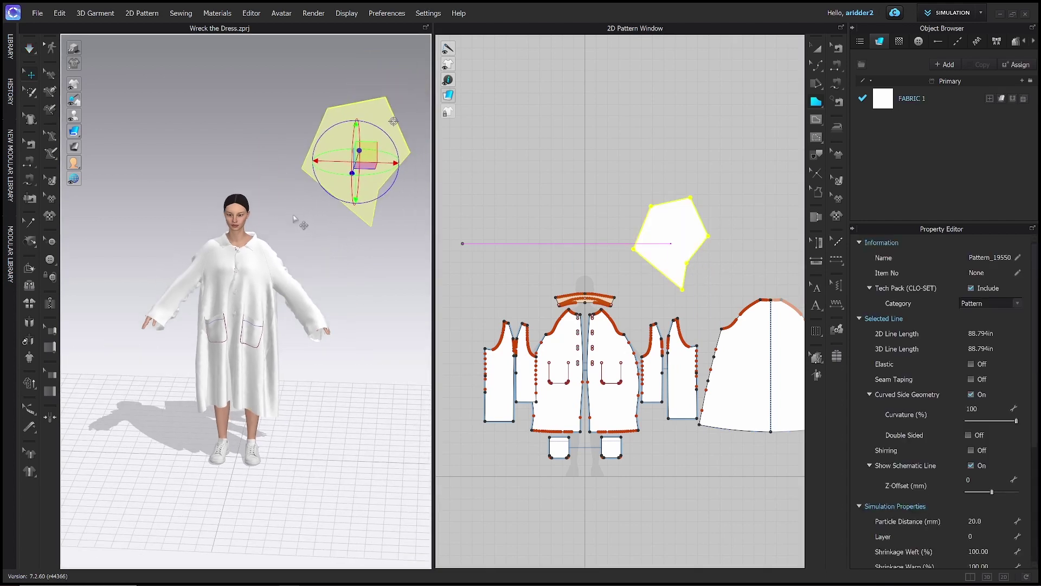
{"action": "right_click_drag", "start_coordinate": [299, 223], "coordinate": [308, 211]}
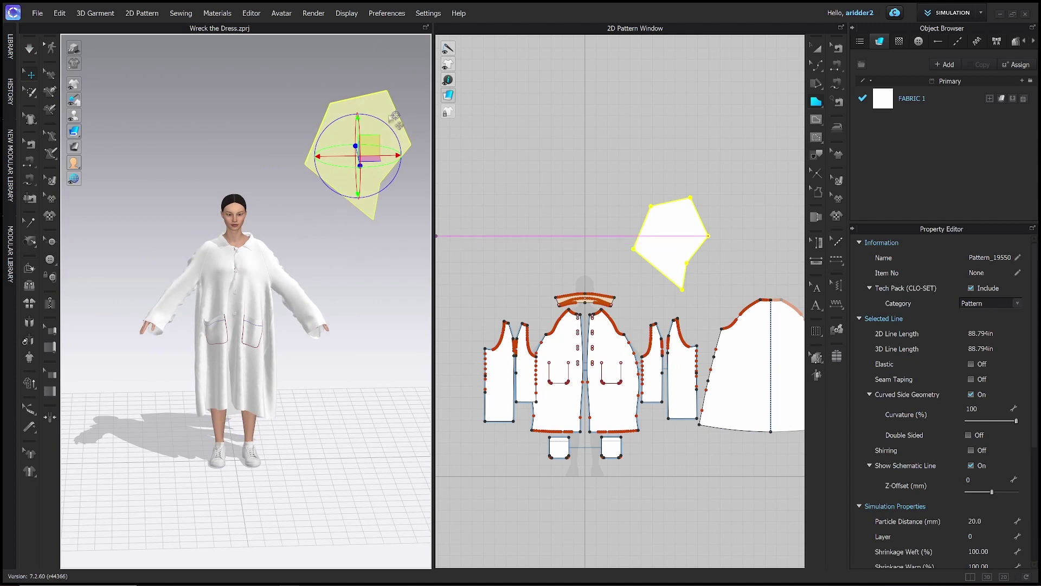
{"action": "middle_click_drag", "start_coordinate": [271, 238], "coordinate": [272, 247]}
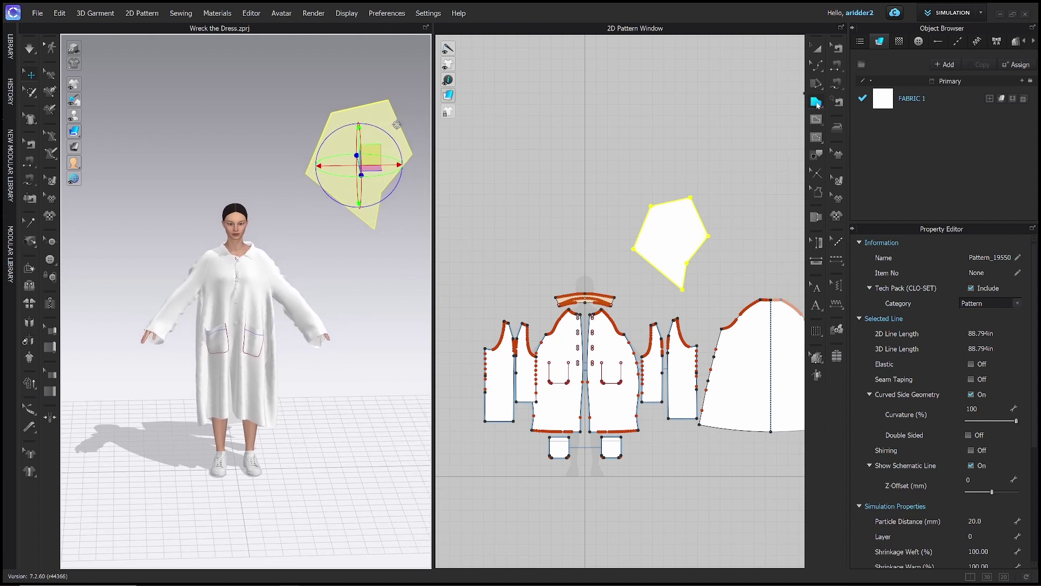
{"action": "left_click", "coordinate": [816, 103]}
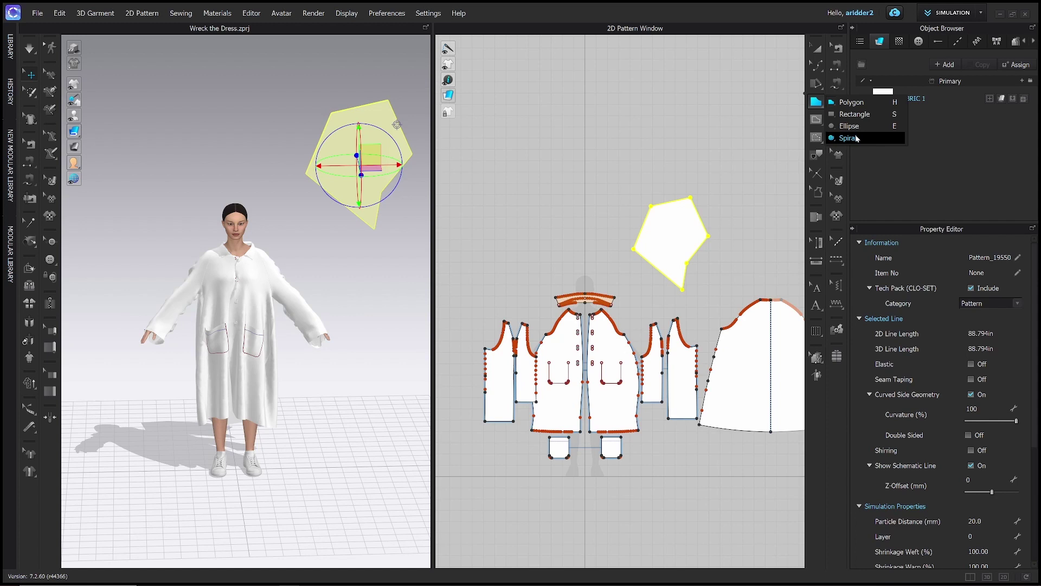
{"action": "left_click", "coordinate": [850, 103]}
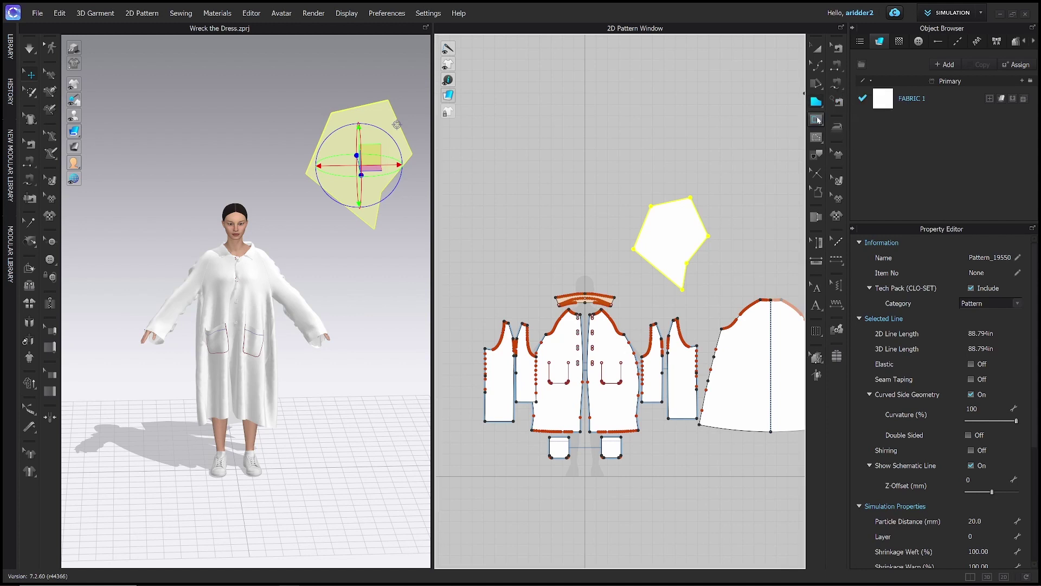
Draw a mirrored three-sided internal shape below the front pocket with Internal Polygon/Line
{"action": "left_click", "coordinate": [818, 120]}
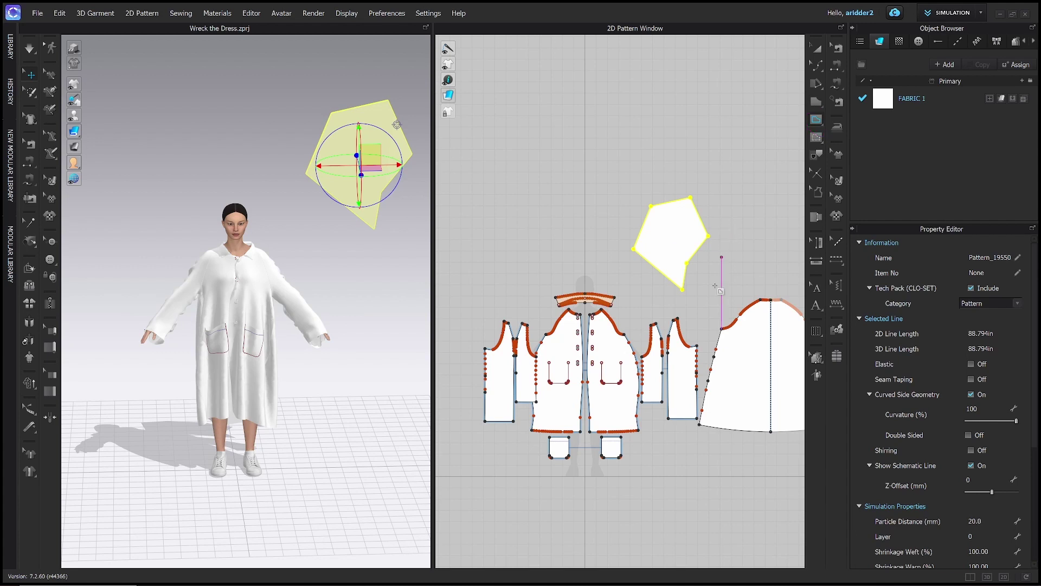
{"action": "scroll", "coordinate": [615, 386], "scroll_direction": "down", "scroll_amount": 2}
{"action": "scroll", "coordinate": [616, 394], "scroll_direction": "up", "scroll_amount": 5}
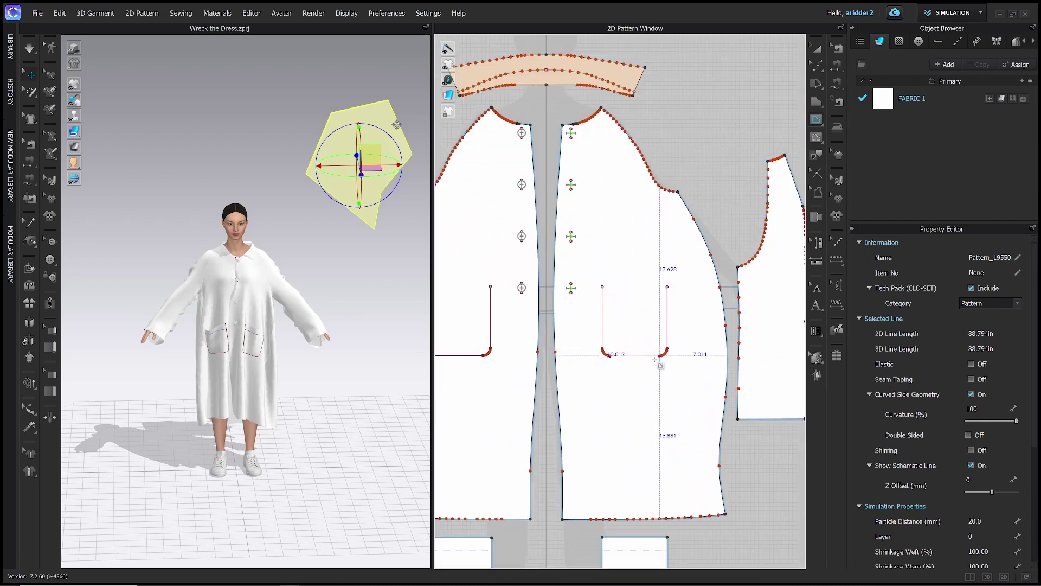
{"action": "scroll", "coordinate": [603, 412], "scroll_direction": "down", "scroll_amount": 1}
{"action": "left_click", "coordinate": [601, 407]}
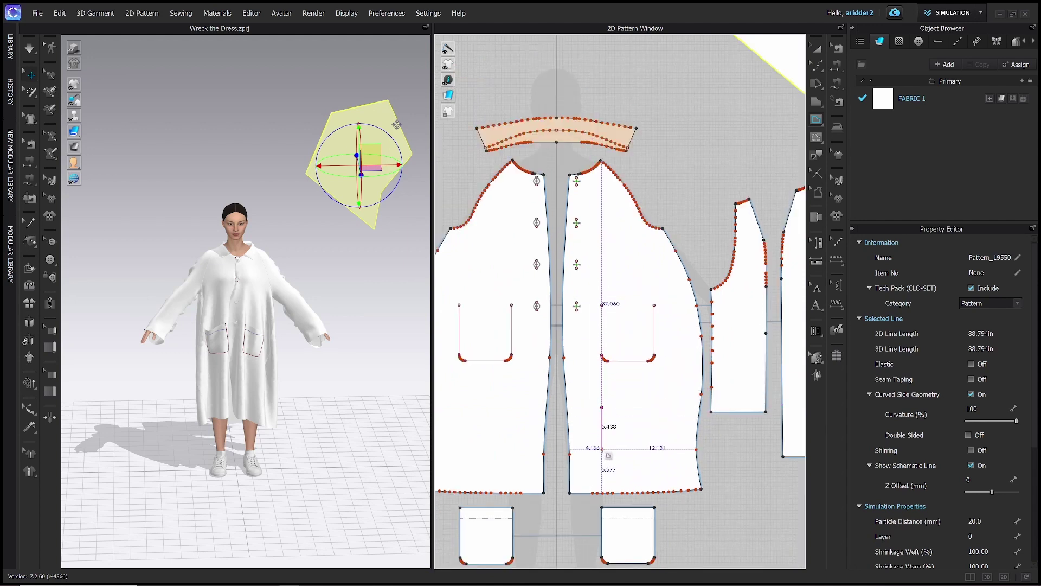
{"action": "left_click", "coordinate": [601, 449]}
{"action": "left_click", "coordinate": [636, 450]}
{"action": "left_click_drag", "start_coordinate": [636, 413], "coordinate": [636, 408]}
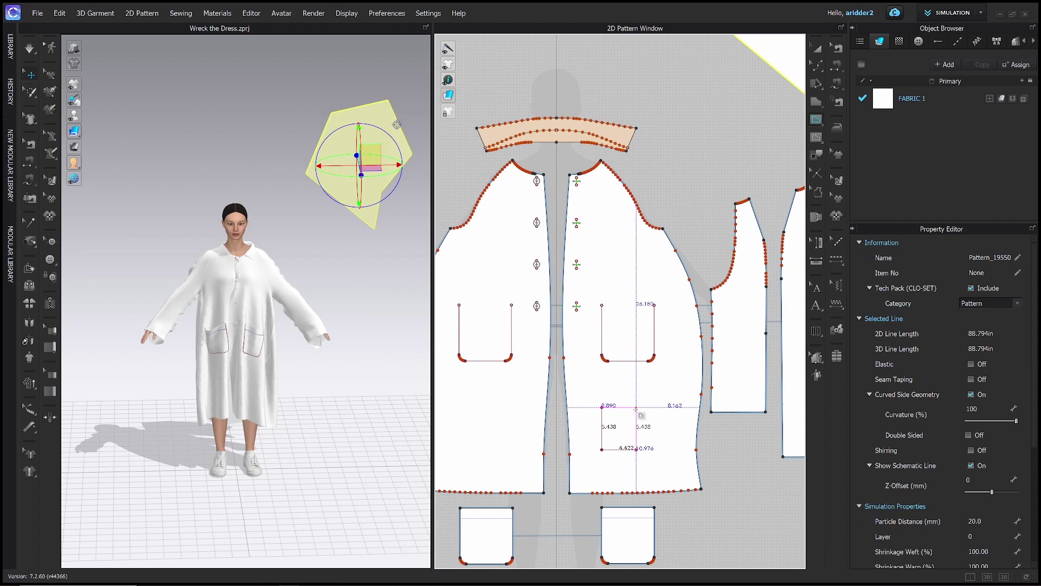
{"action": "double_click", "coordinate": [636, 408]}
Draw a closed triangular internal shape near the front panel's side
{"action": "middle_click_drag", "start_coordinate": [491, 403], "coordinate": [588, 403]}
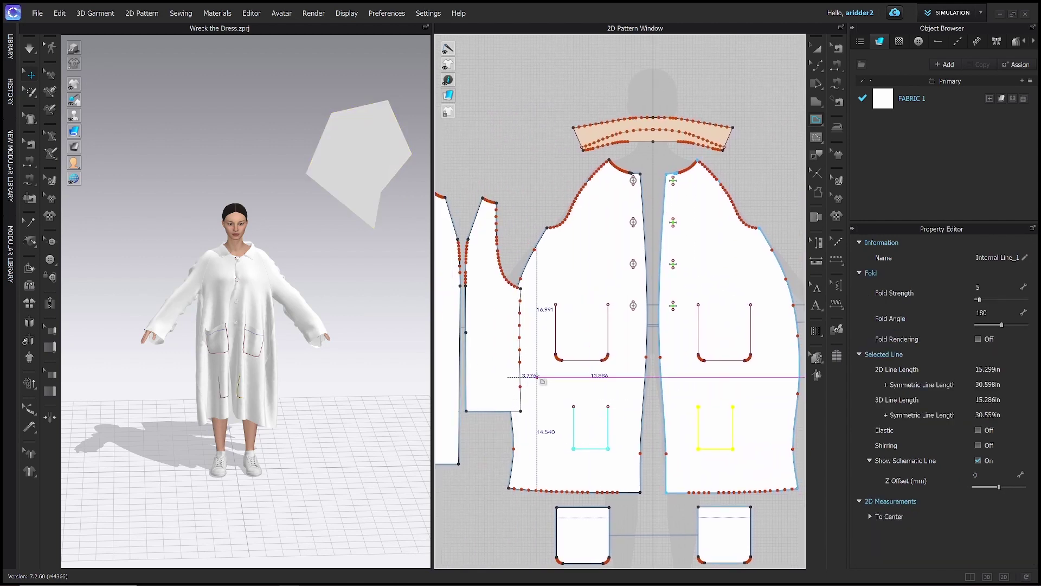
{"action": "left_click", "coordinate": [536, 376]}
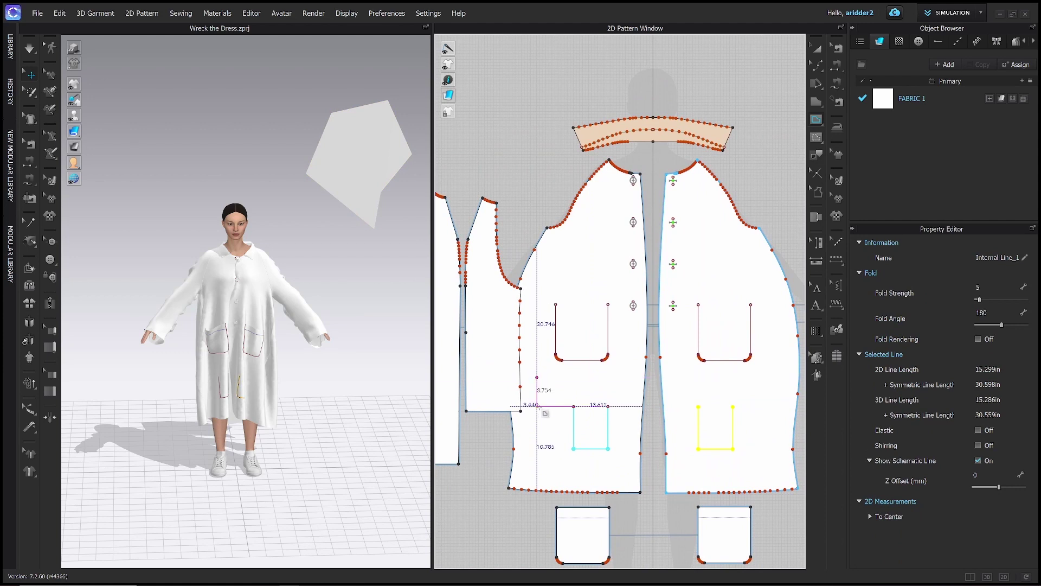
{"action": "left_click", "coordinate": [537, 406]}
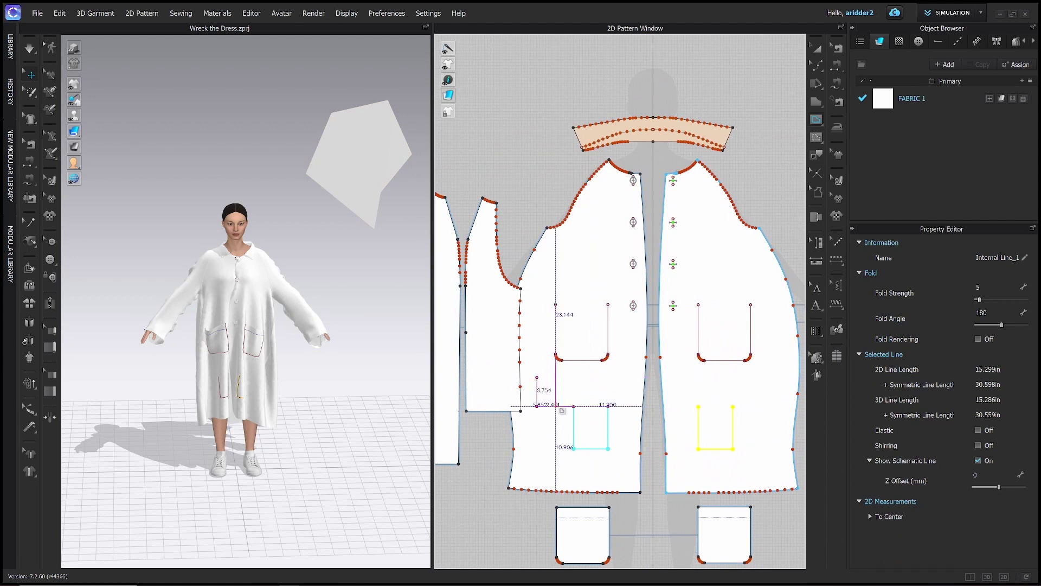
{"action": "left_click", "coordinate": [555, 405]}
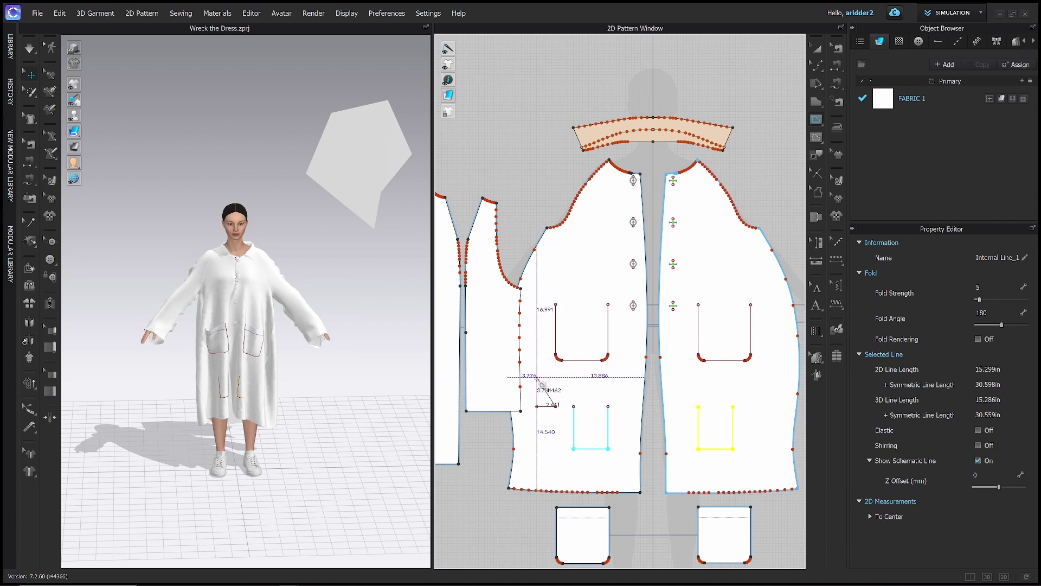
{"action": "left_click", "coordinate": [536, 377]}
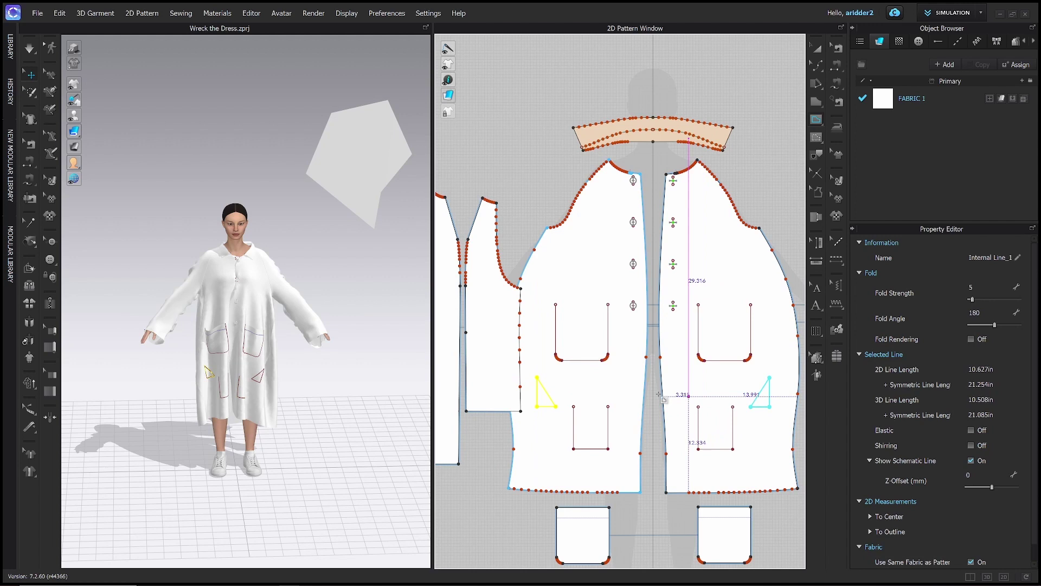
Draw a vertical internal line on the front panel
{"action": "middle_click_drag", "start_coordinate": [569, 268], "coordinate": [562, 291]}
{"action": "left_click", "coordinate": [560, 269]}
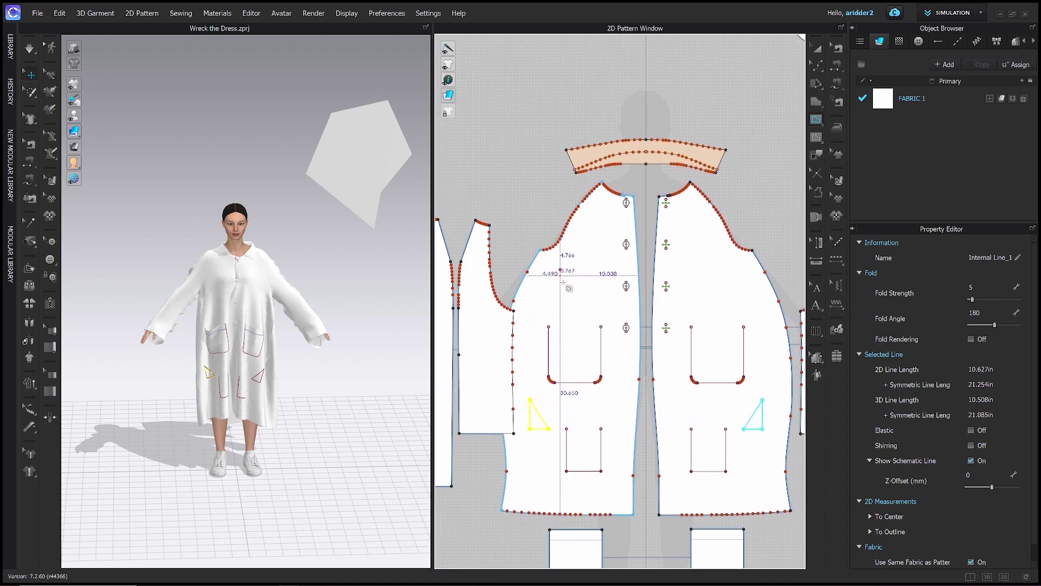
{"action": "double_click", "coordinate": [562, 310]}
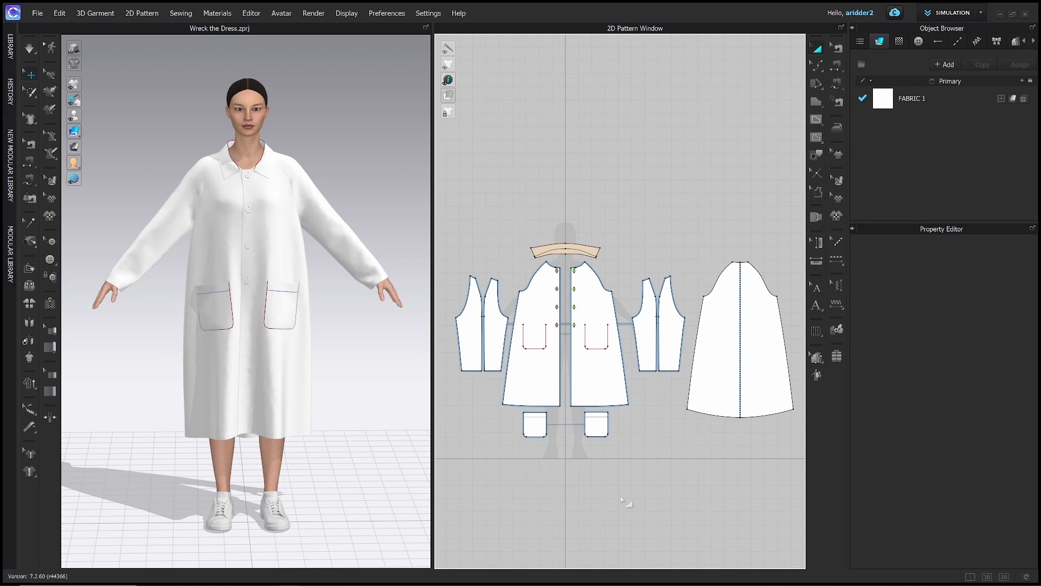
Pull the collar tip down and outward on the 3D dress, then simulate the longer collar
{"action": "key", "text": "ctrl+2"}
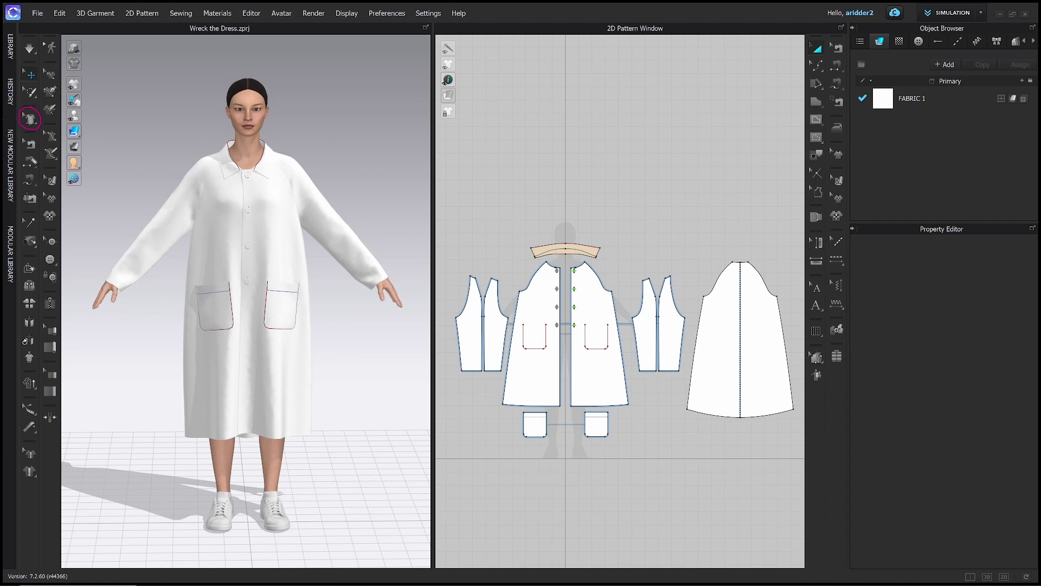
{"action": "left_click", "coordinate": [29, 119]}
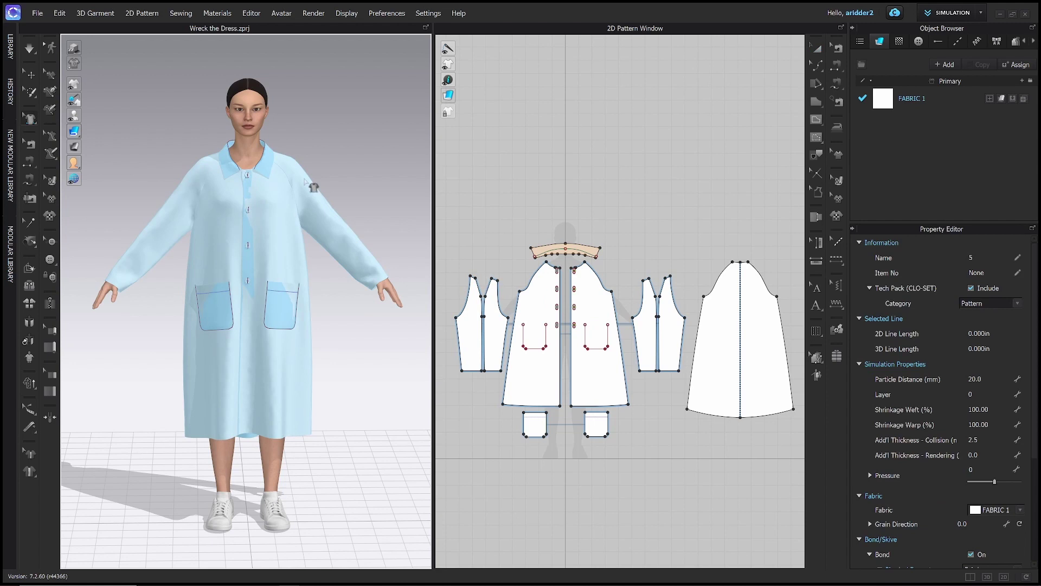
{"action": "left_click", "coordinate": [267, 208]}
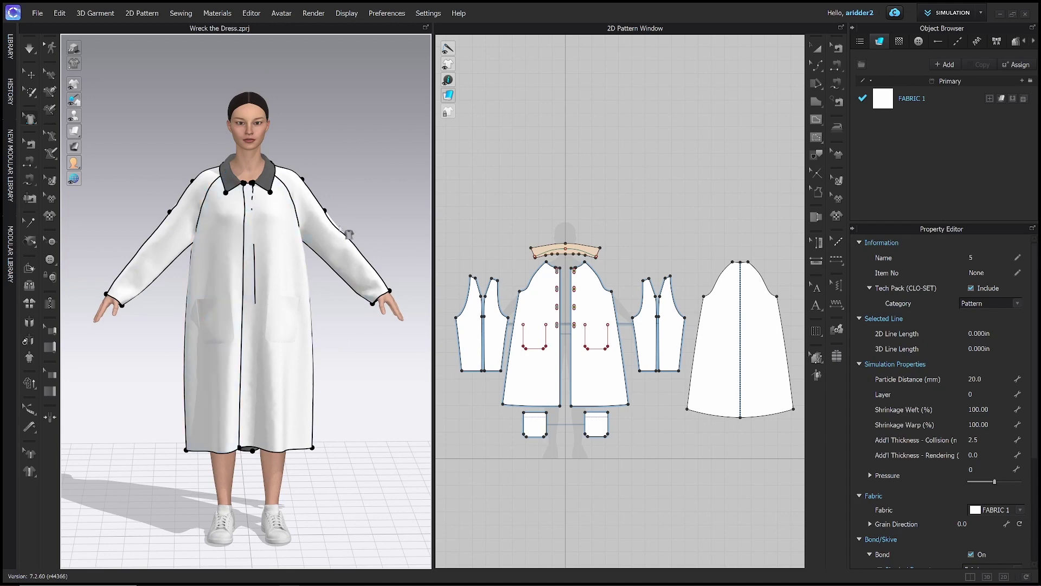
{"action": "right_click_drag", "start_coordinate": [179, 206], "coordinate": [402, 214]}
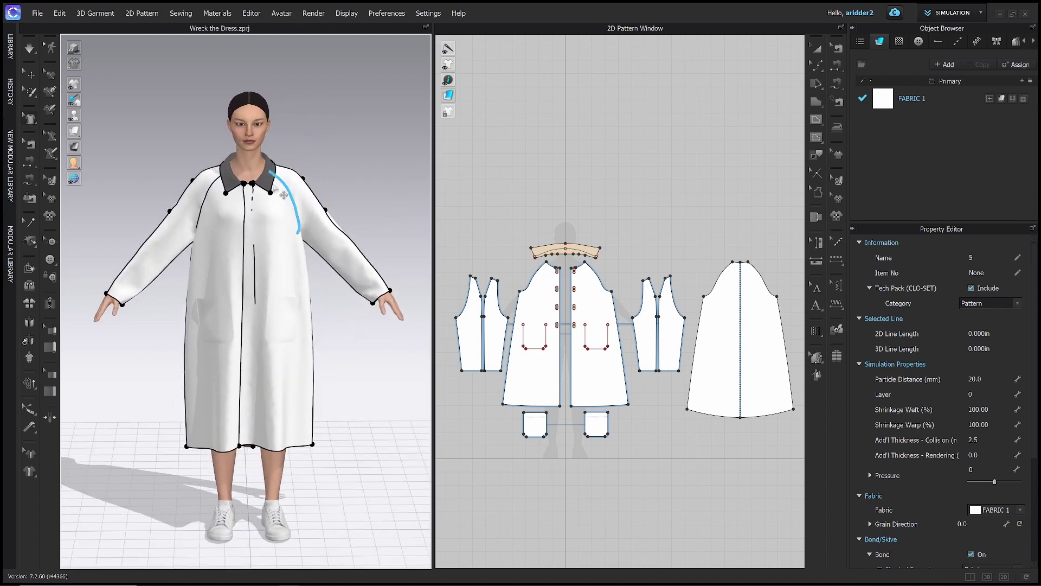
{"action": "left_click_drag", "start_coordinate": [272, 194], "coordinate": [281, 218]}
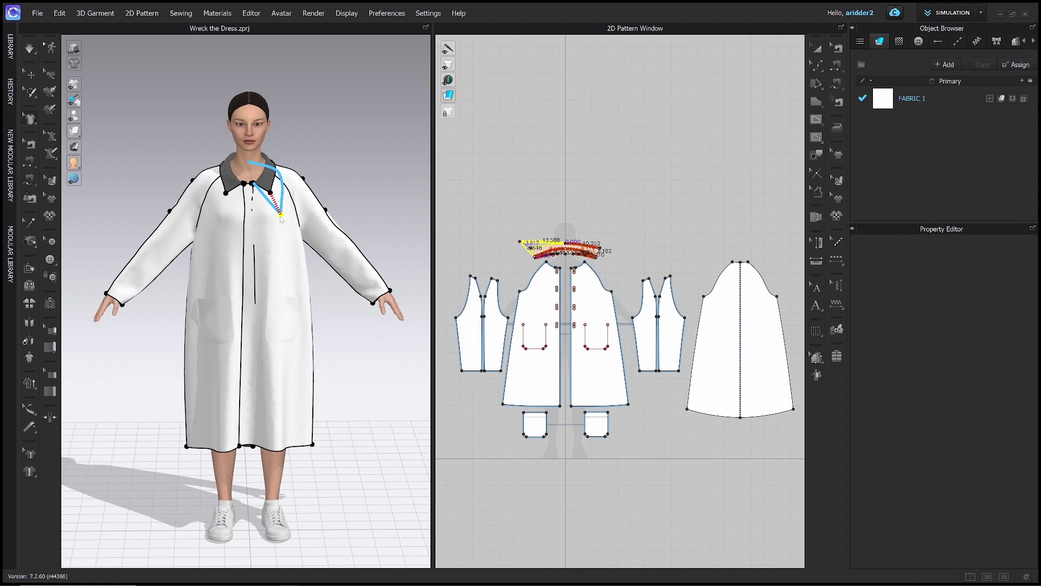
{"action": "key", "text": "space"}
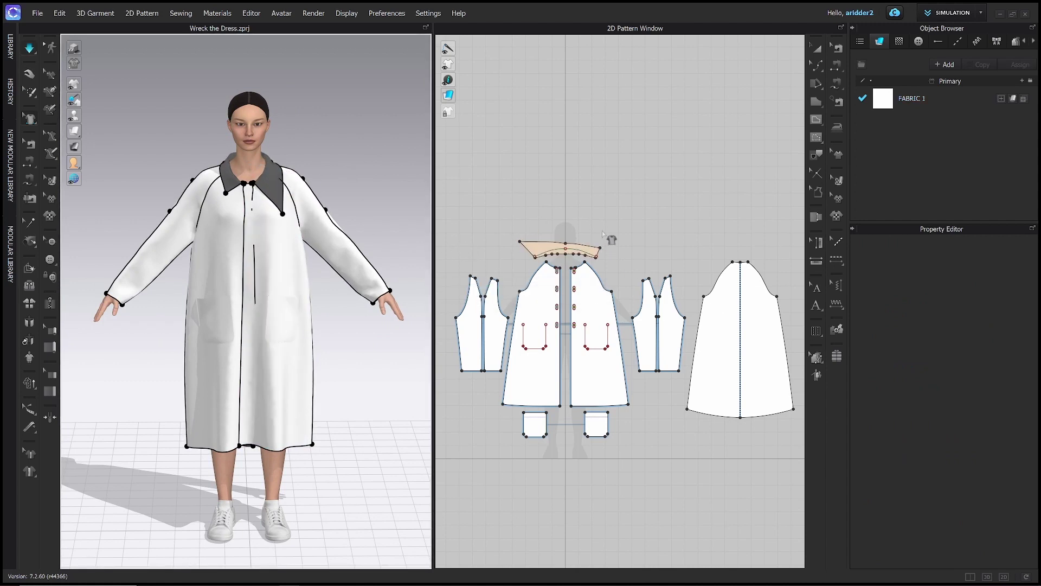
Stretch the collar's corner point outward on the pattern and re-drape the dress
{"action": "left_click", "coordinate": [228, 195]}
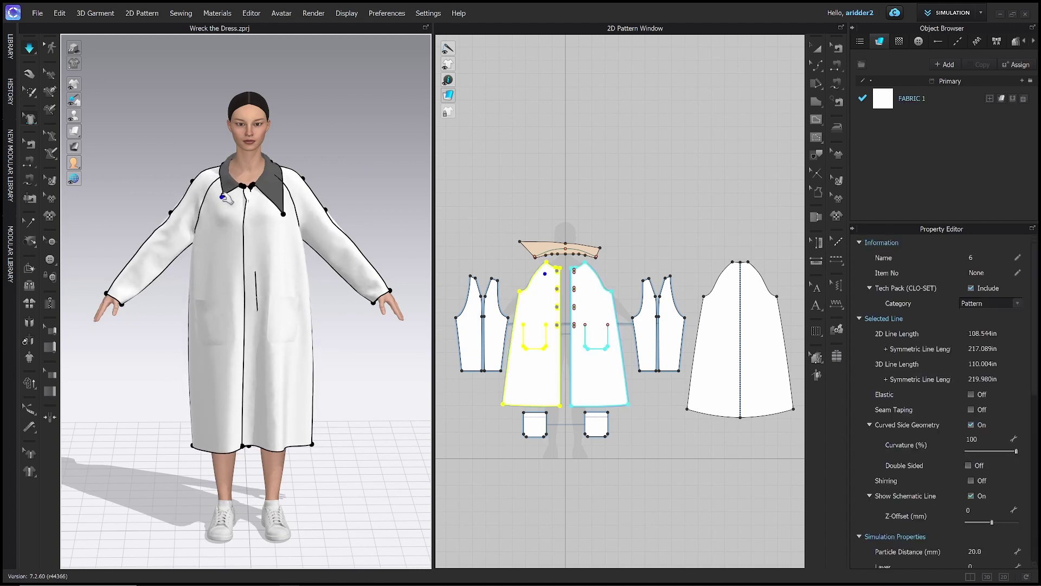
{"action": "left_click_drag", "start_coordinate": [599, 248], "coordinate": [625, 243]}
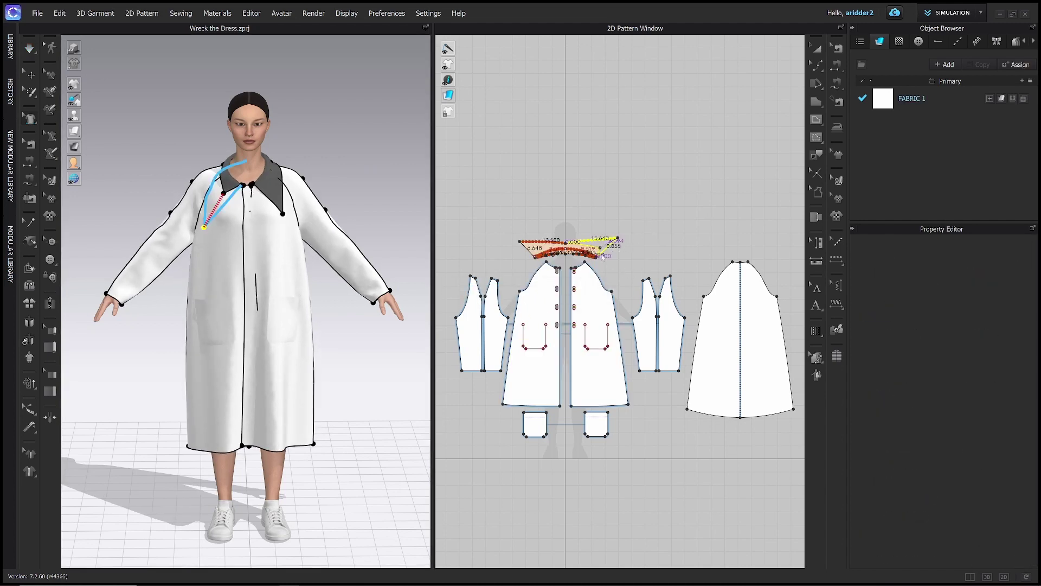
{"action": "left_click", "coordinate": [270, 257]}
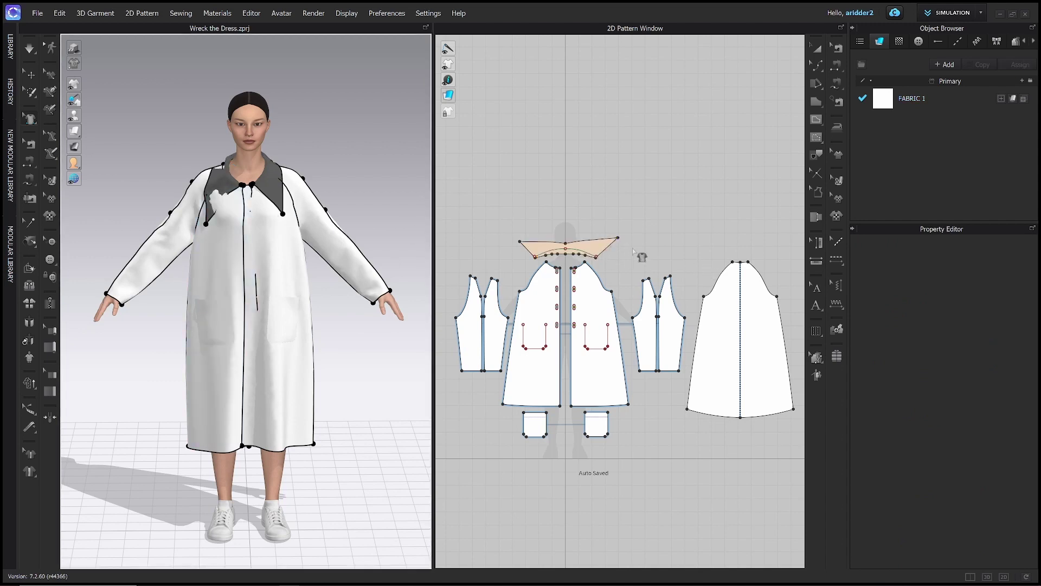
{"action": "key", "text": "space"}
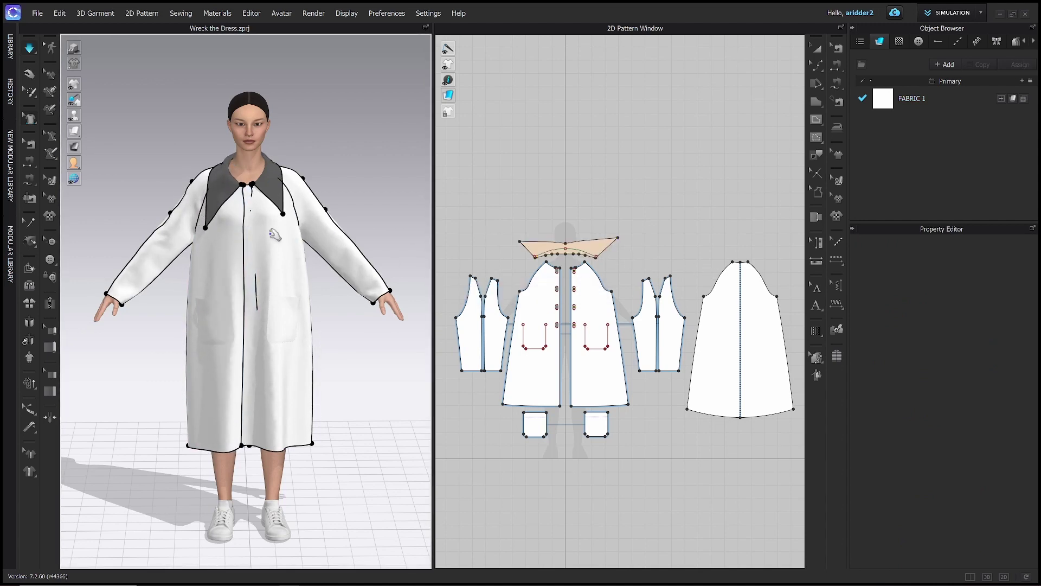
With Draw Styleline, run a mirrored diagonal from the front armhole corner to the centre front seam
{"action": "left_click", "coordinate": [28, 124]}
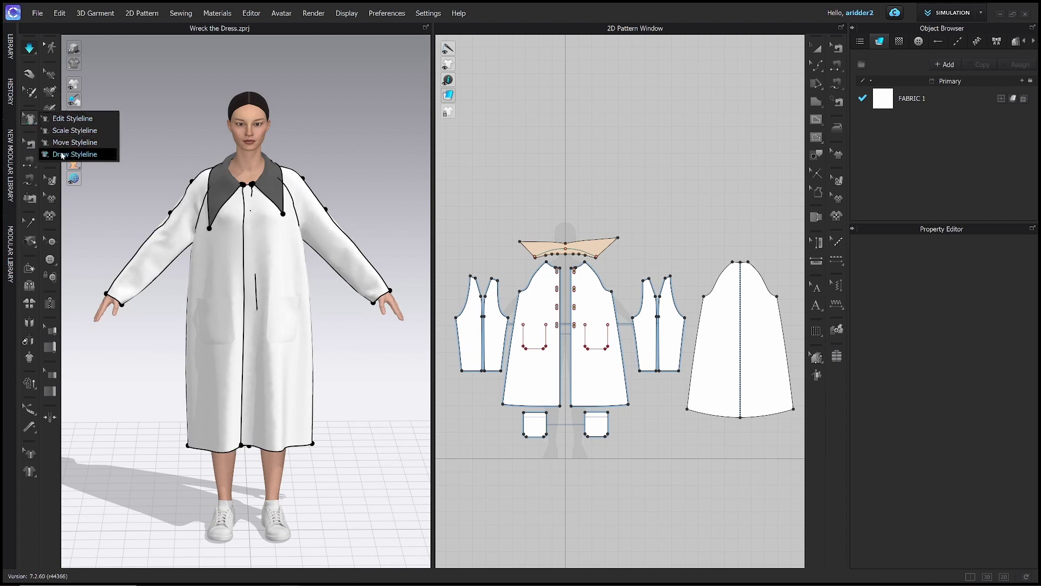
{"action": "left_click", "coordinate": [62, 155]}
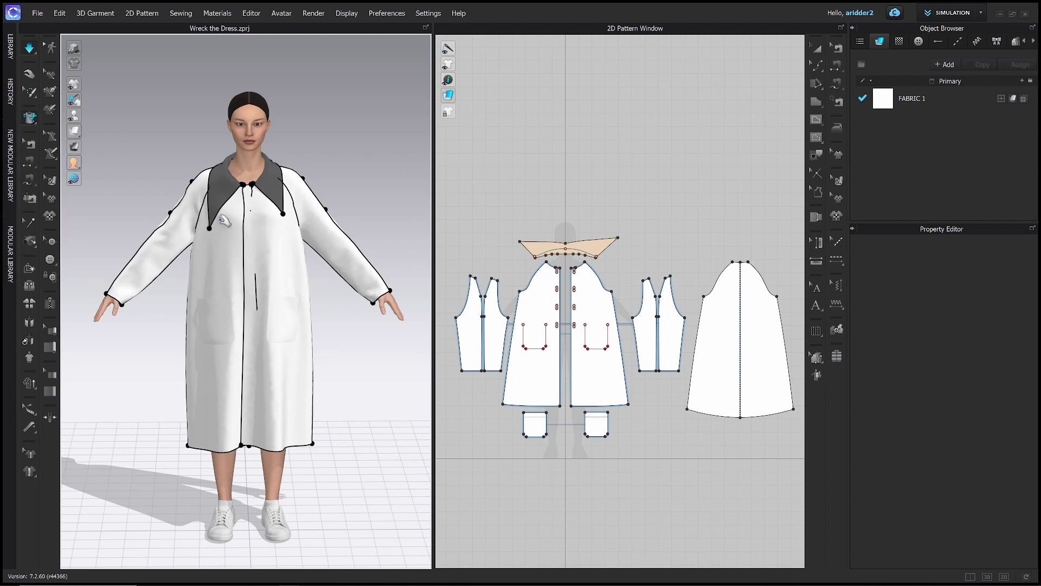
{"action": "left_click", "coordinate": [262, 230]}
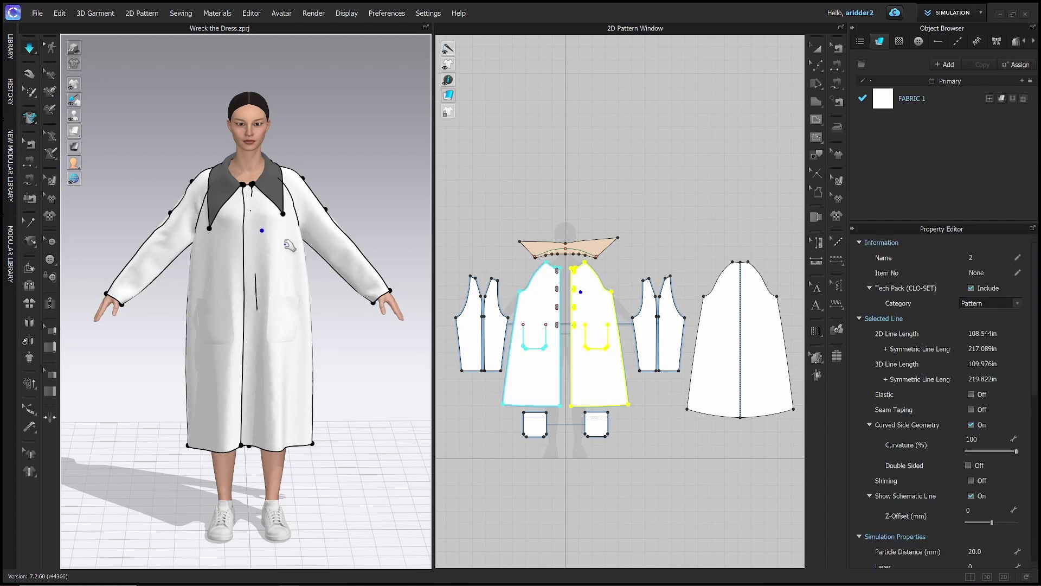
{"action": "key", "text": "space"}
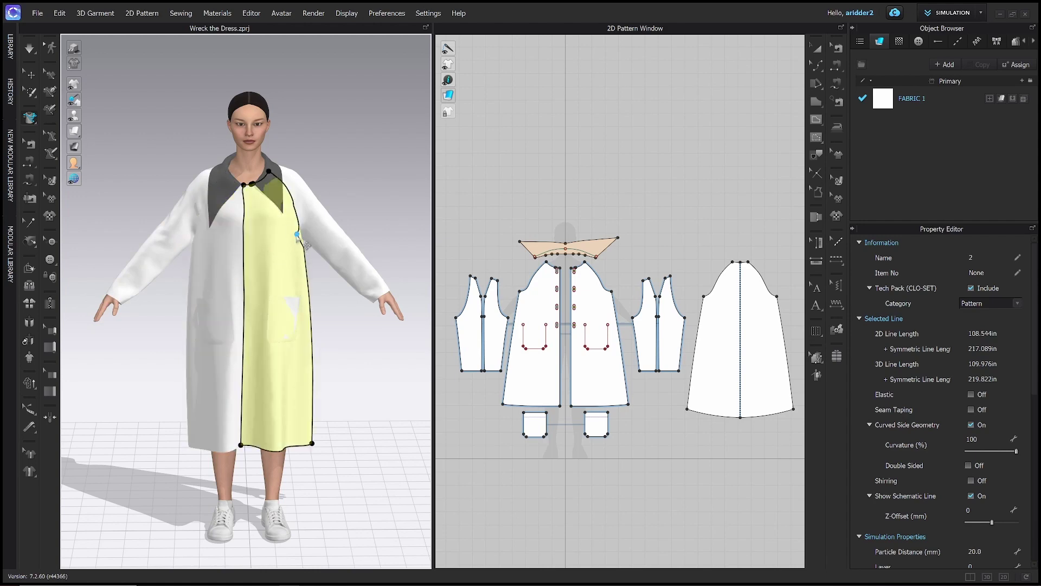
{"action": "left_click", "coordinate": [297, 237]}
{"action": "mouse_move", "coordinate": [267, 274]}
{"action": "right_mouse_down"}
{"action": "mouse_move", "coordinate": [220, 271]}
{"action": "mouse_move", "coordinate": [274, 277]}
{"action": "right_mouse_up"}
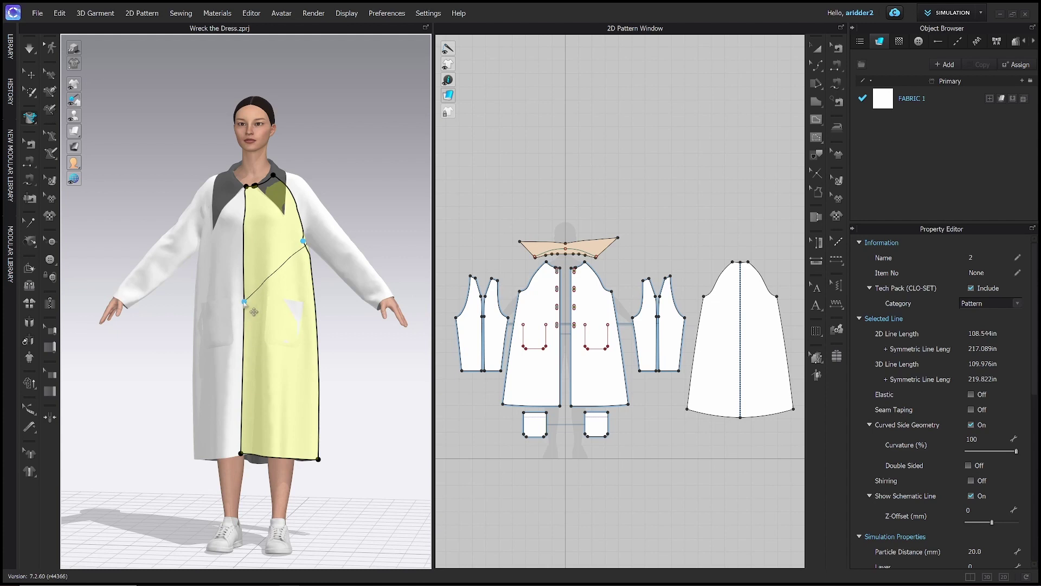
{"action": "left_click", "coordinate": [244, 303]}
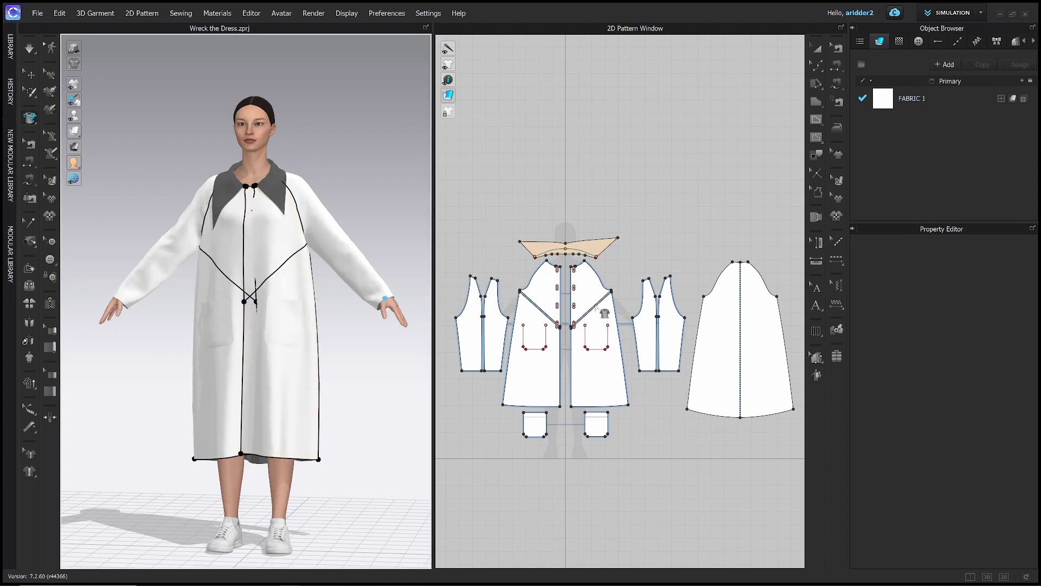
Draw a short mirrored style line from the centre front up to the diagonal line
{"action": "scroll", "coordinate": [597, 313], "scroll_direction": "up", "scroll_amount": 5}
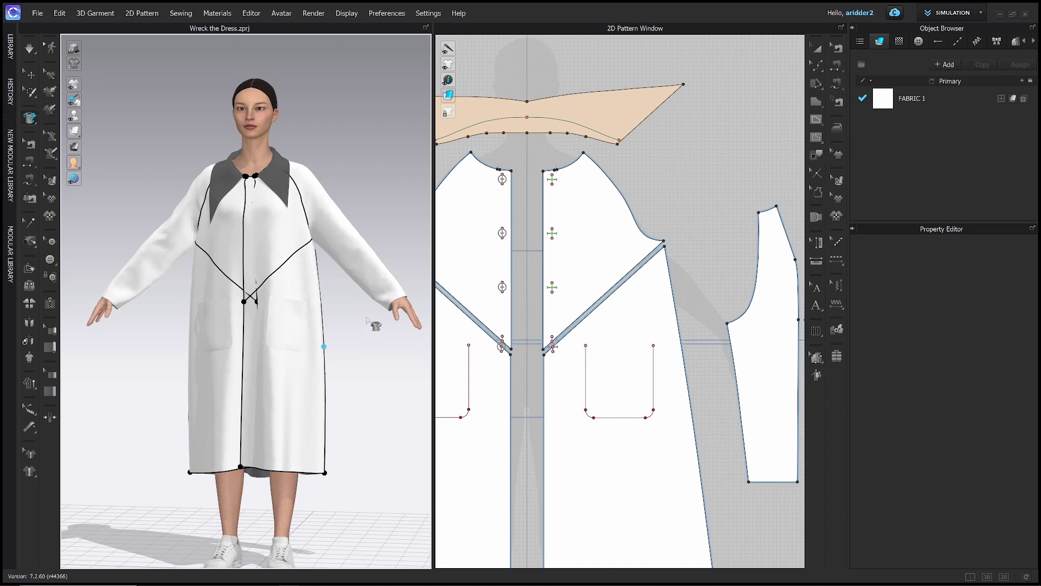
{"action": "key", "text": "q"}
{"action": "mouse_move", "coordinate": [339, 306]}
{"action": "right_mouse_down"}
{"action": "mouse_move", "coordinate": [267, 308]}
{"action": "mouse_move", "coordinate": [336, 304]}
{"action": "right_mouse_up"}
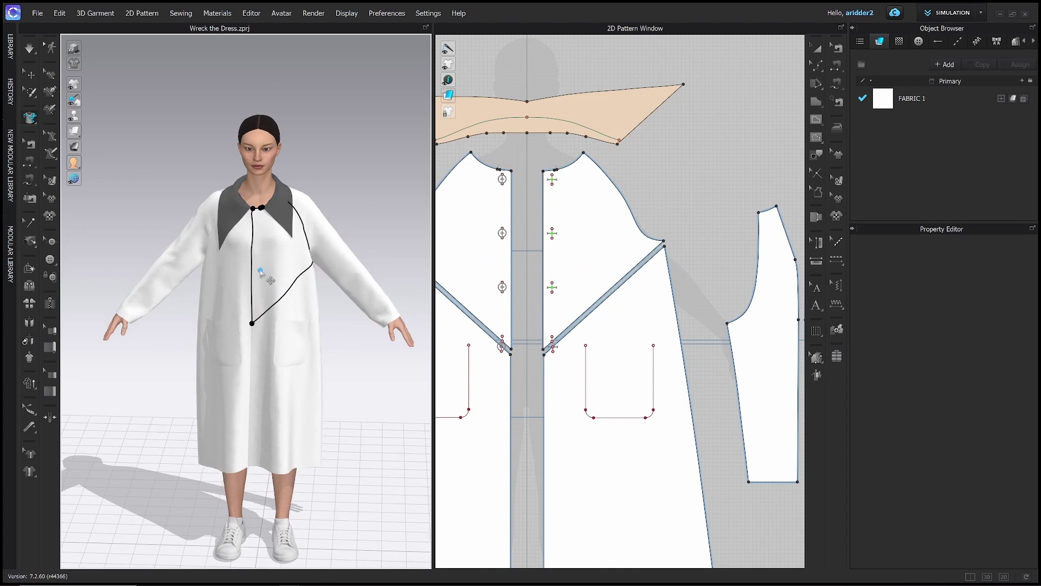
{"action": "left_click", "coordinate": [252, 267]}
{"action": "double_click", "coordinate": [290, 250]}
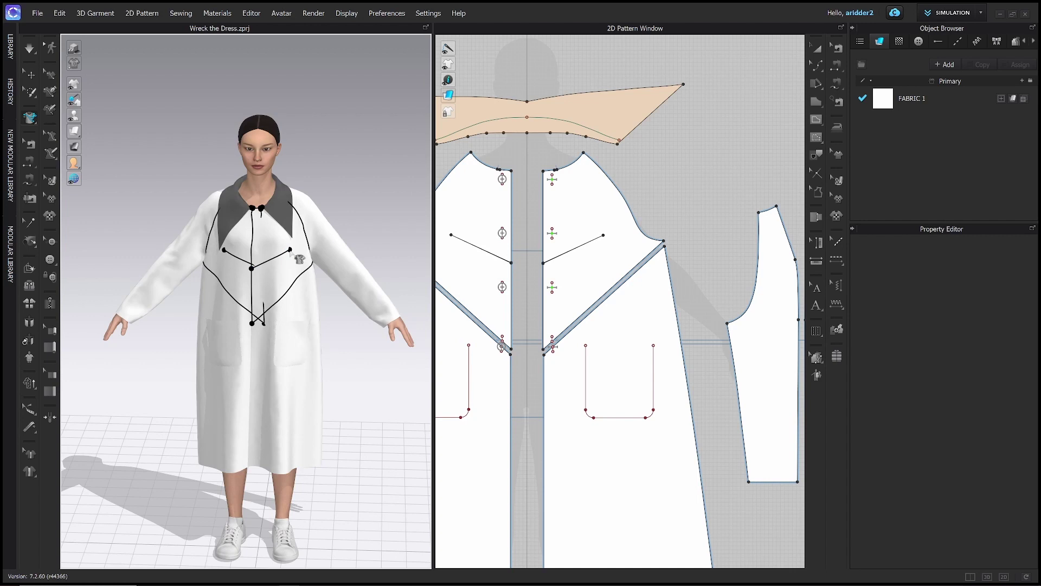
Simulate the dress again and orbit around it to check the new style lines
{"action": "scroll", "coordinate": [546, 256], "scroll_direction": "up", "scroll_amount": 6}
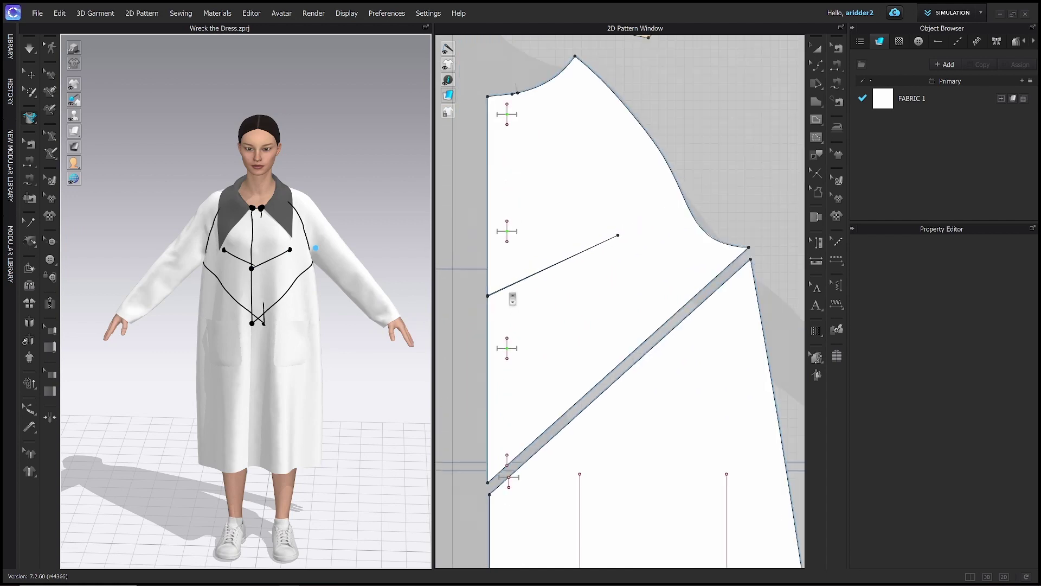
{"action": "scroll", "coordinate": [507, 296], "scroll_direction": "down", "scroll_amount": 4}
{"action": "scroll", "coordinate": [495, 297], "scroll_direction": "up", "scroll_amount": 5}
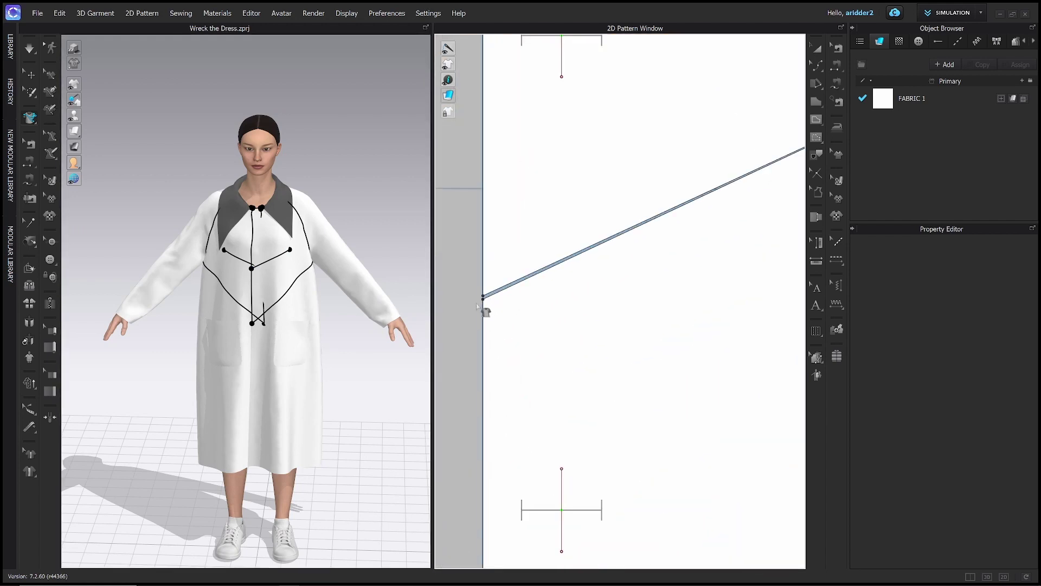
{"action": "scroll", "coordinate": [495, 291], "scroll_direction": "down", "scroll_amount": 4}
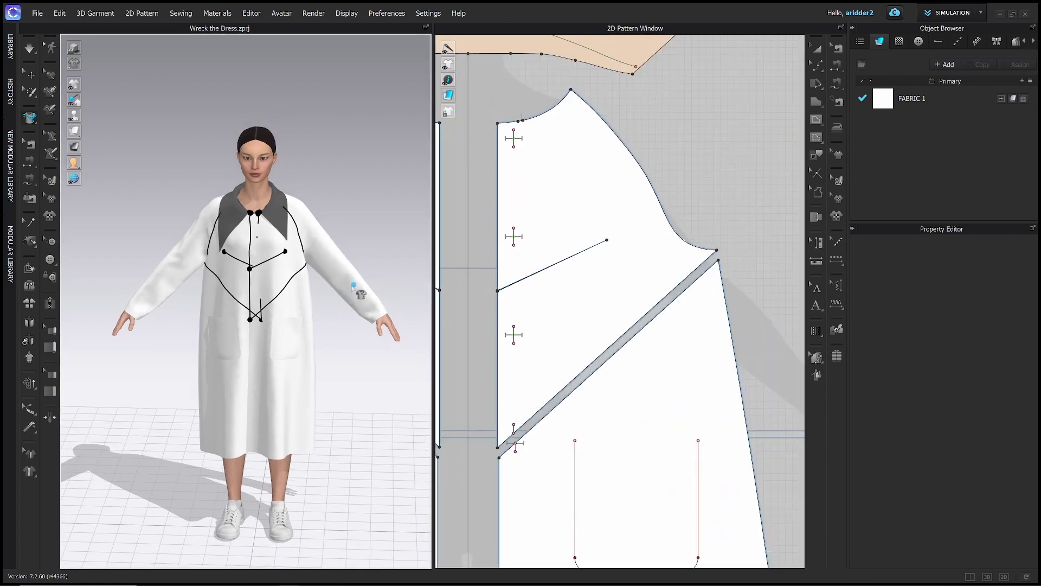
{"action": "key", "text": "space"}
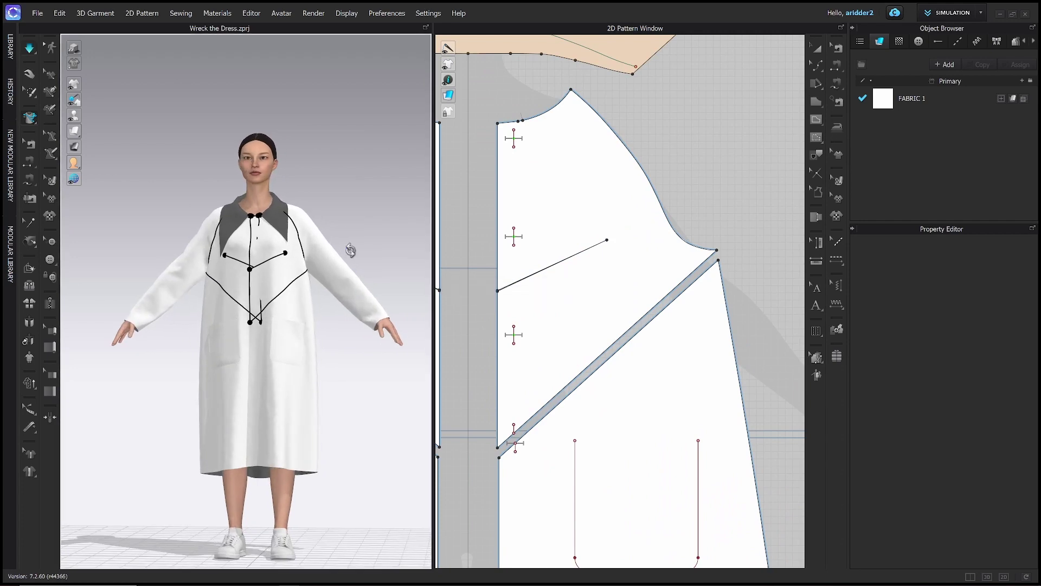
{"action": "right_click_drag", "start_coordinate": [348, 247], "coordinate": [358, 252]}
{"action": "right_click_drag", "start_coordinate": [251, 277], "coordinate": [339, 236]}
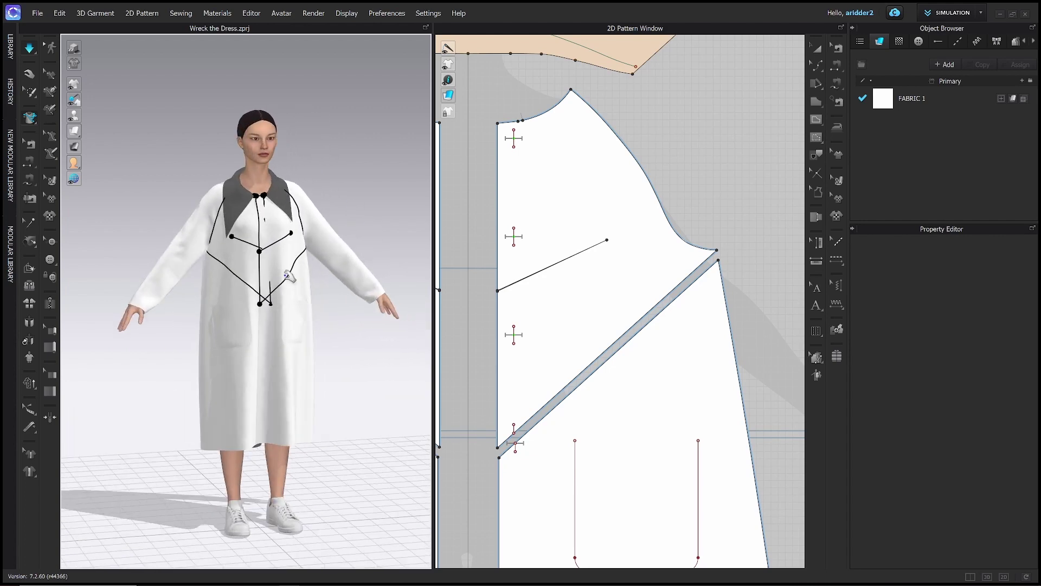
Slash-spread the first pocket along a straight vertical line and simulate the result
{"action": "scroll", "coordinate": [704, 275], "scroll_direction": "down", "scroll_amount": 6}
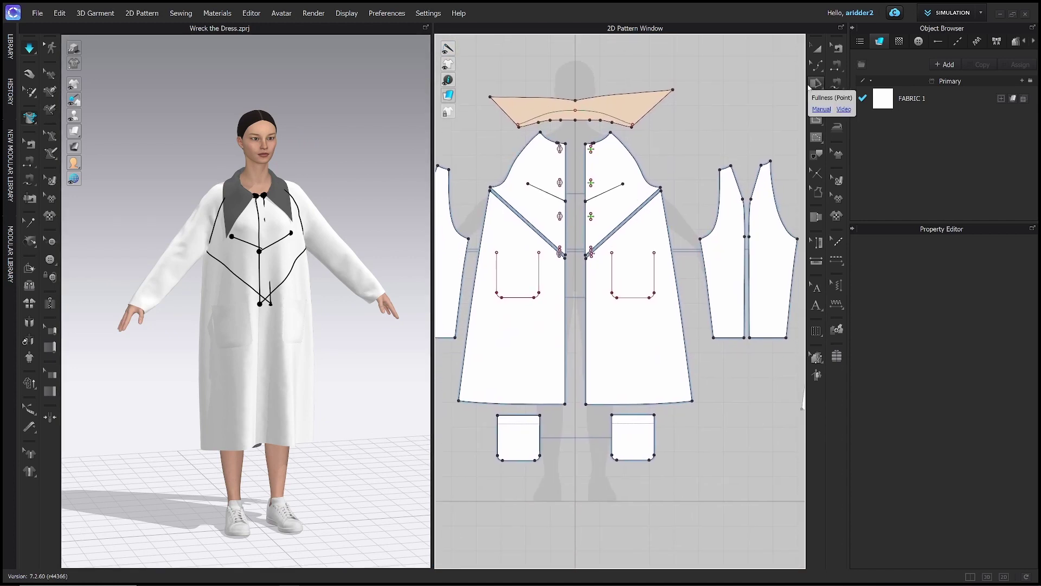
{"action": "left_click", "coordinate": [816, 83]}
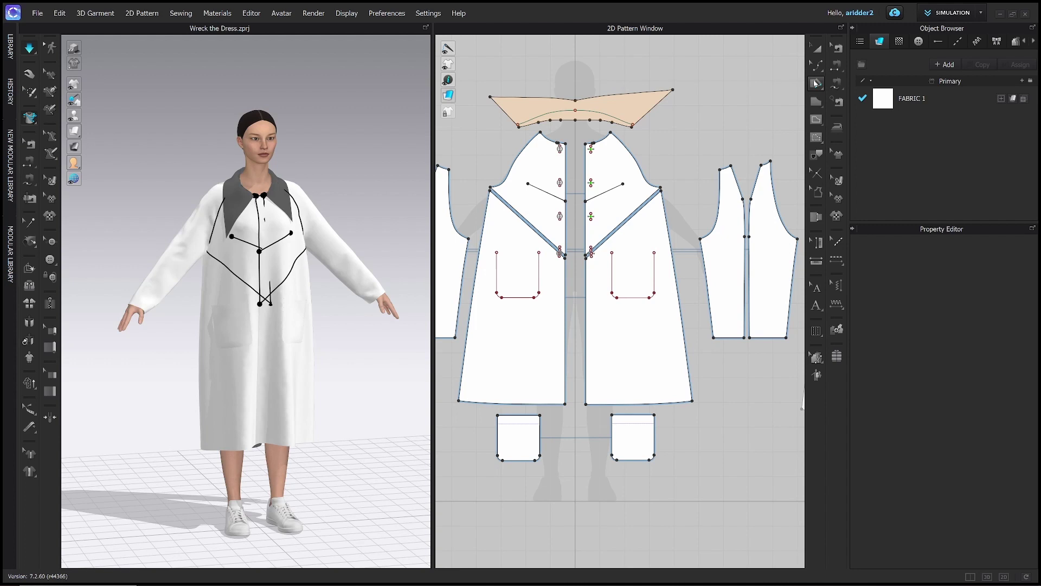
{"action": "key", "text": "Escape"}
{"action": "middle_click_drag", "start_coordinate": [675, 297], "coordinate": [662, 277]}
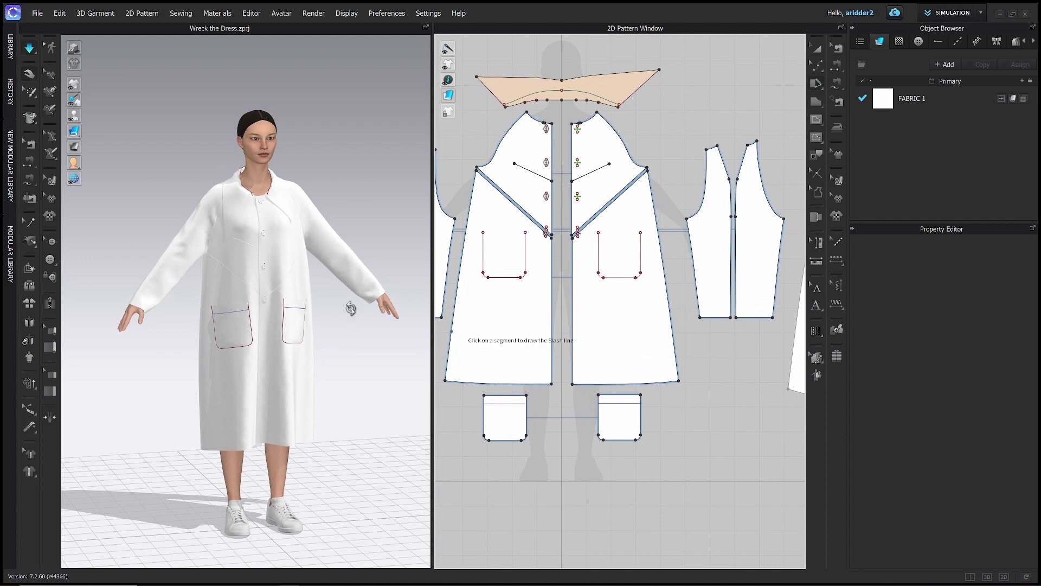
{"action": "middle_click_drag", "start_coordinate": [535, 397], "coordinate": [567, 358]}
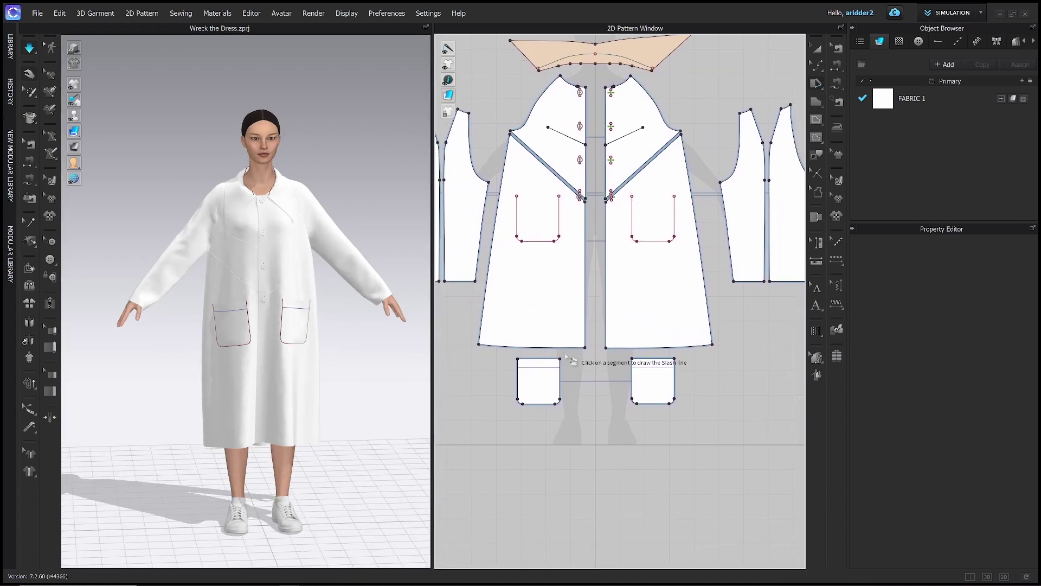
{"action": "left_click", "coordinate": [537, 404]}
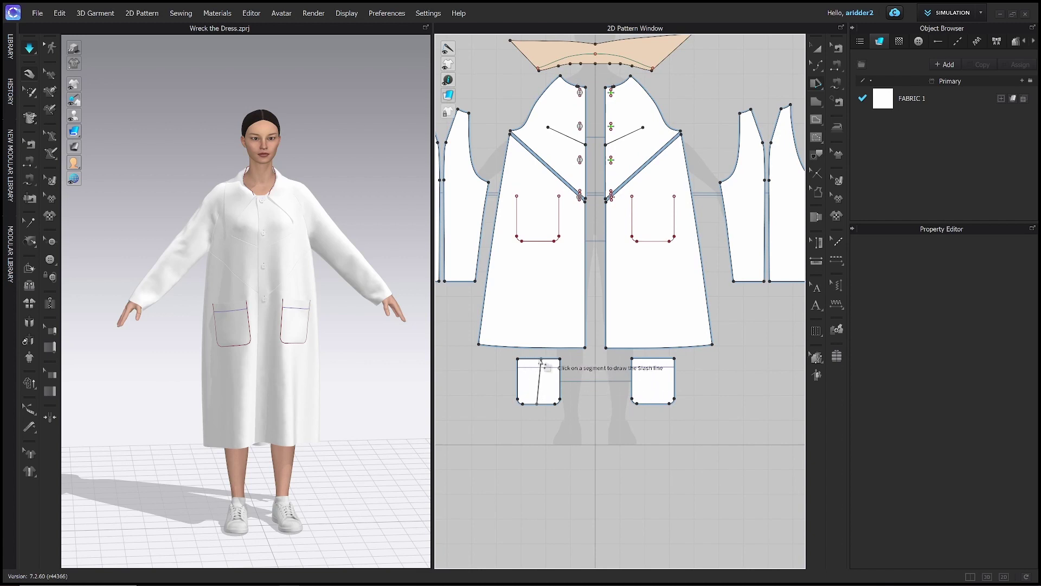
{"action": "key", "text": "shift"}
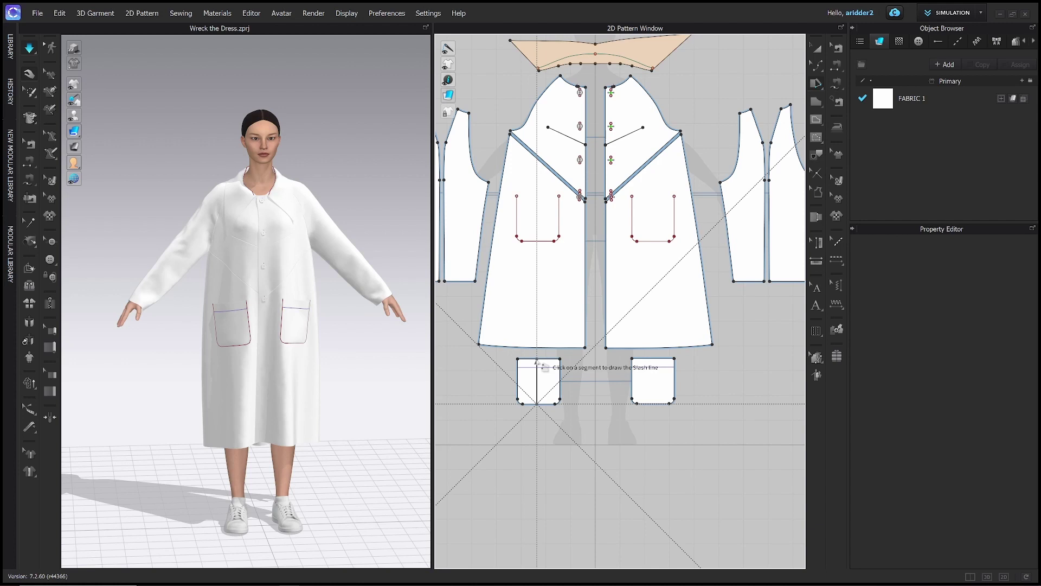
{"action": "left_click", "coordinate": [537, 360]}
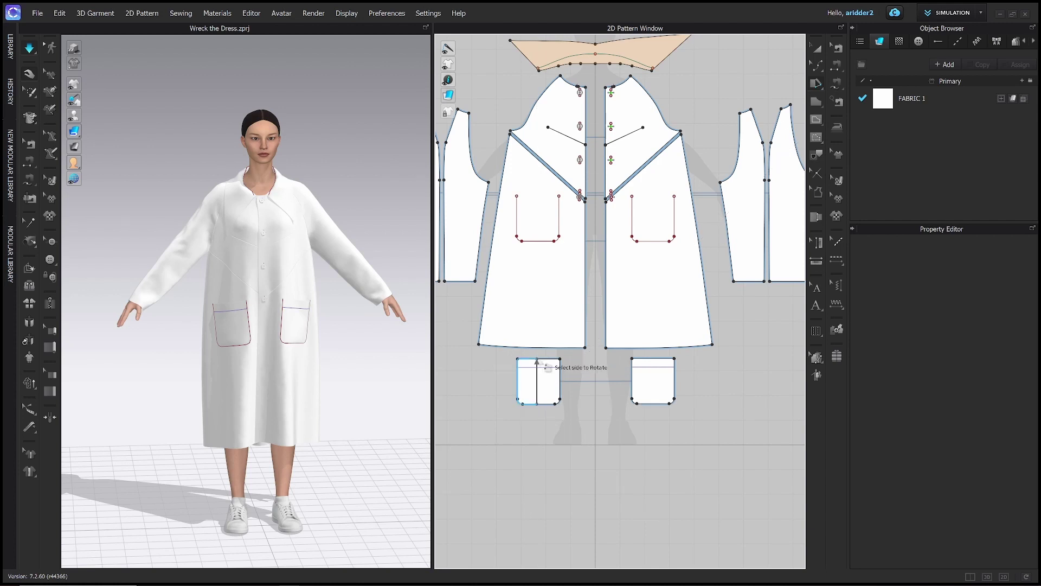
{"action": "scroll", "coordinate": [546, 368], "scroll_direction": "up", "scroll_amount": 3}
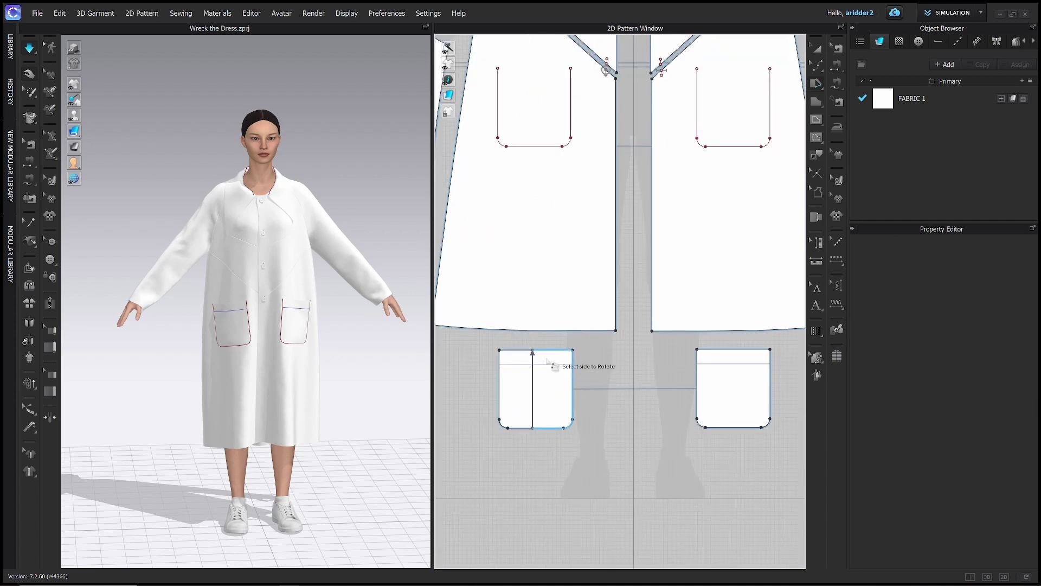
{"action": "left_click", "coordinate": [549, 363]}
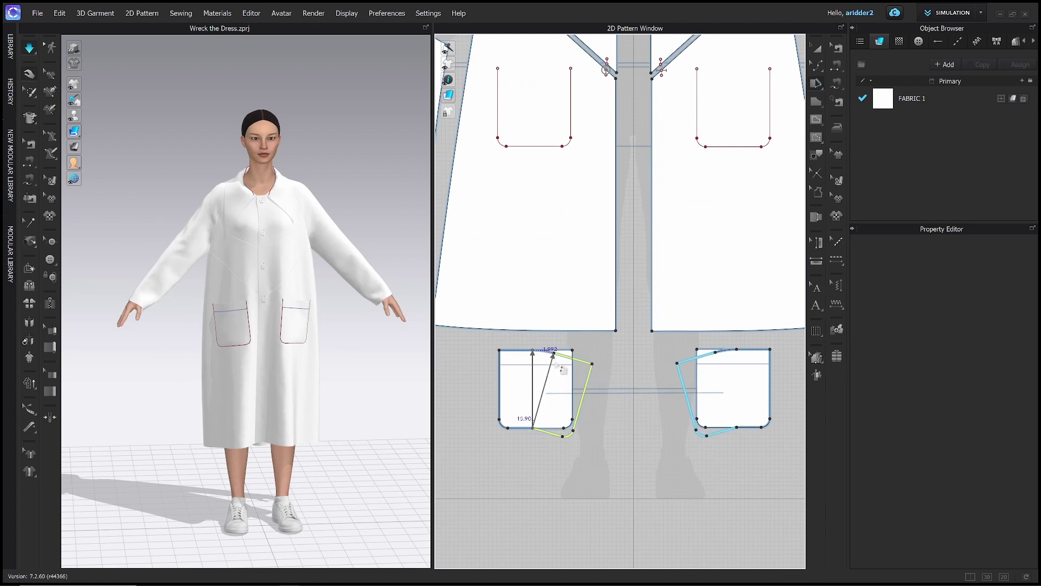
{"action": "left_click", "coordinate": [555, 362]}
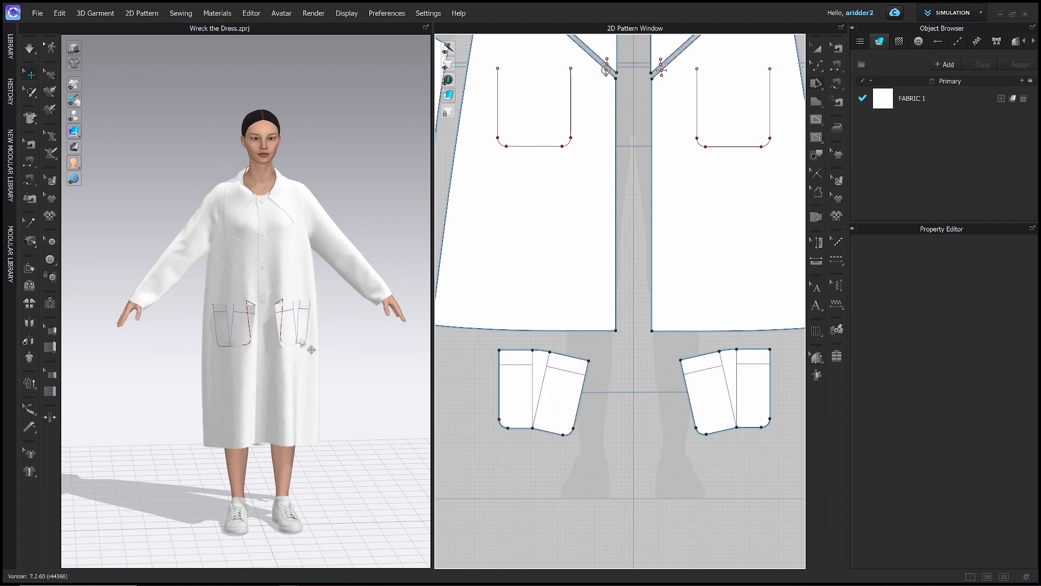
{"action": "key", "text": "space"}
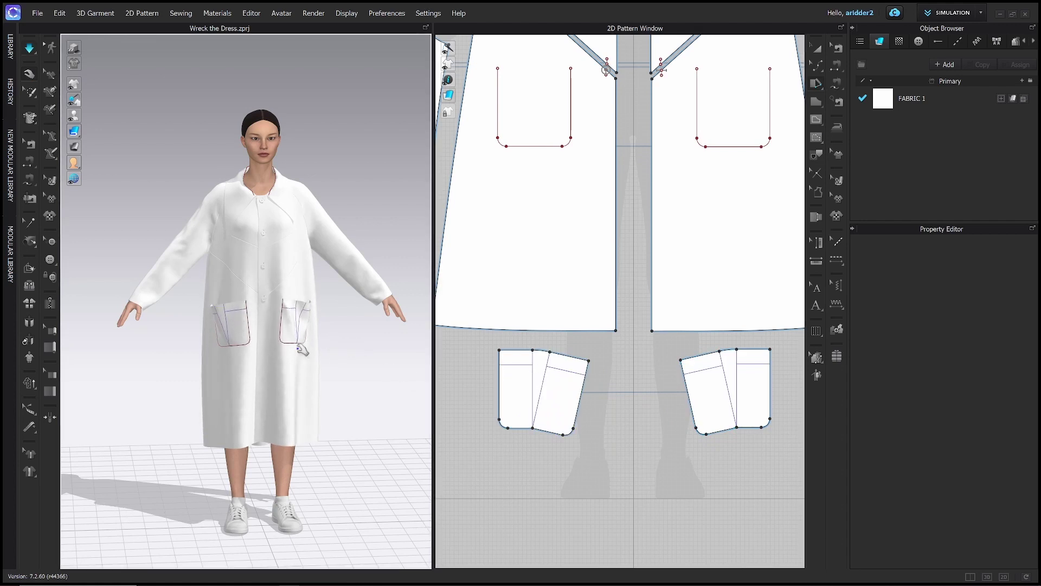
Slash-spread the left pocket, apply the spread to both pockets, and simulate them onto the dress
{"action": "middle_click_drag", "start_coordinate": [551, 405], "coordinate": [542, 394]}
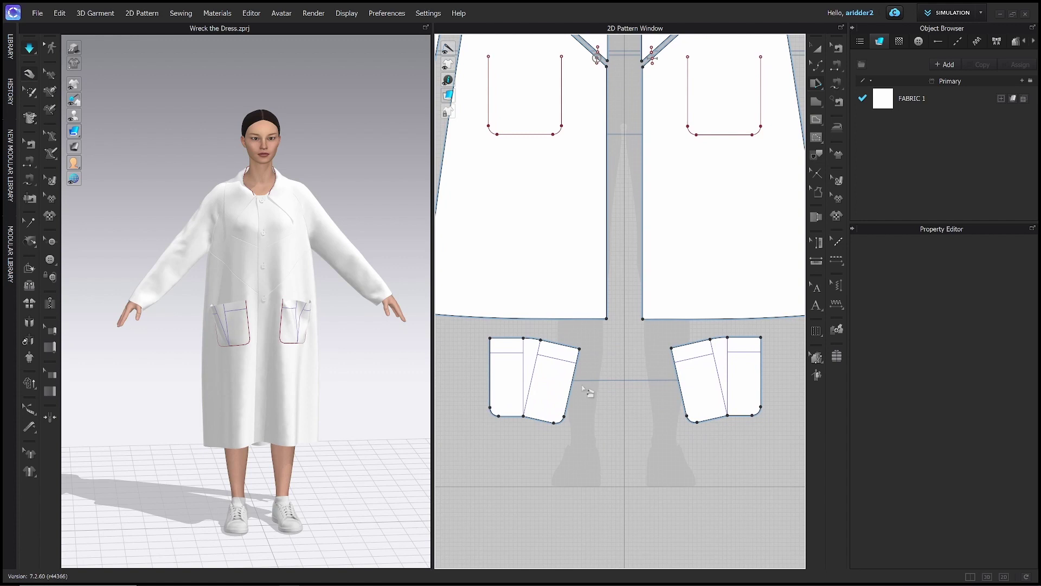
{"action": "left_click", "coordinate": [559, 344]}
{"action": "left_click", "coordinate": [543, 418]}
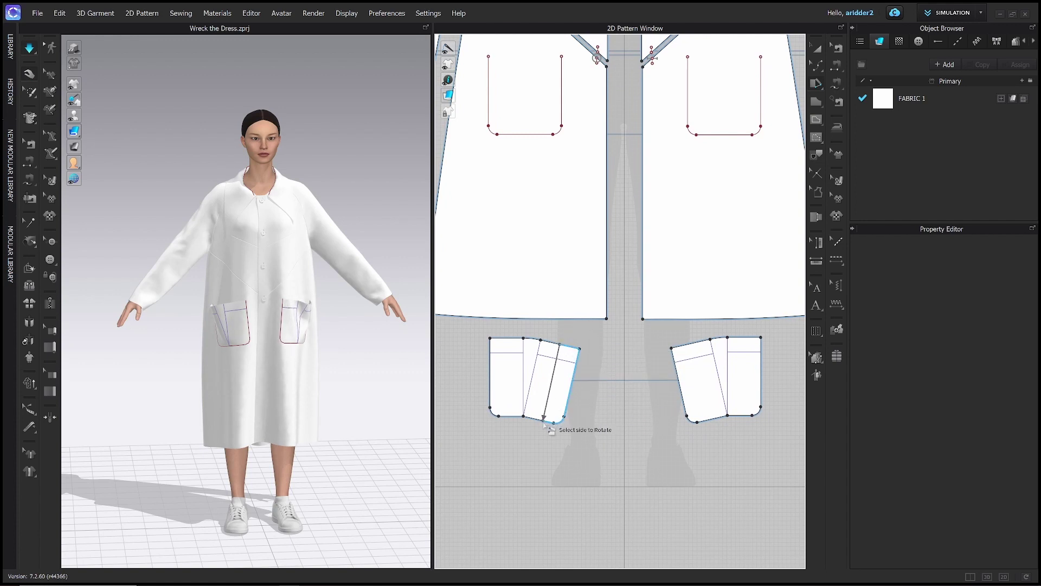
{"action": "left_click", "coordinate": [568, 409]}
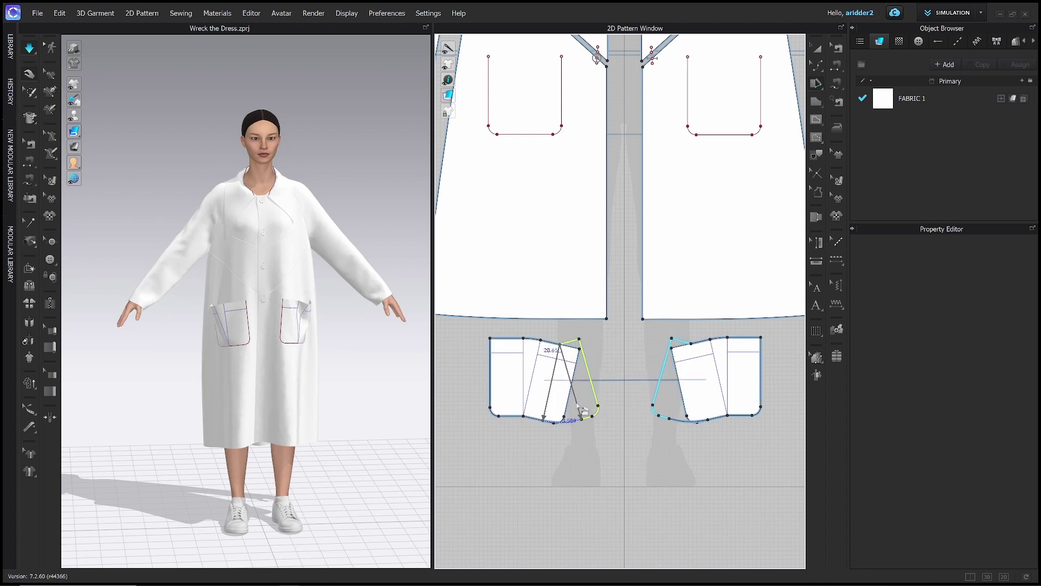
{"action": "left_click", "coordinate": [577, 411]}
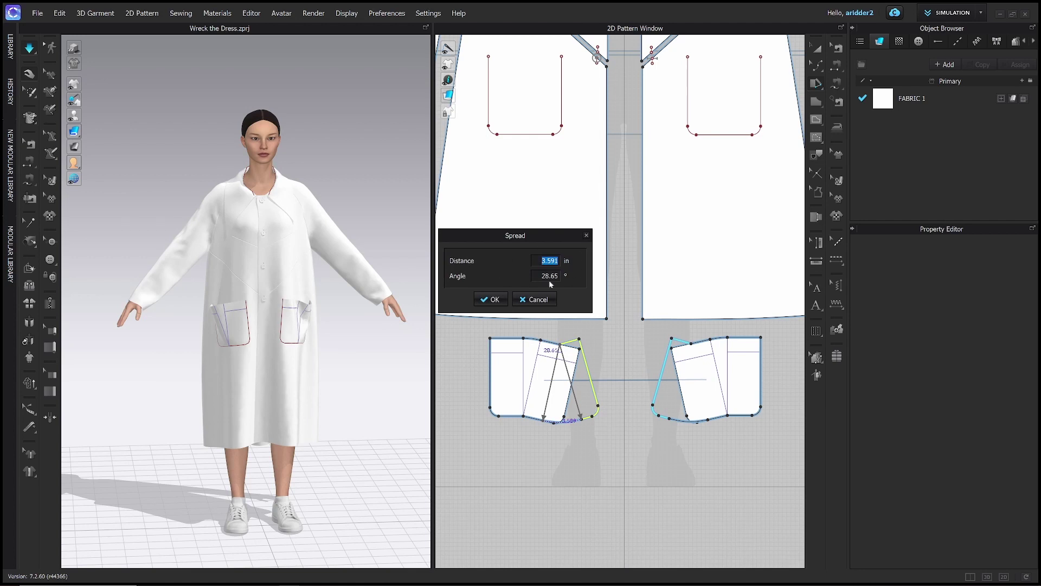
{"action": "left_click", "coordinate": [491, 299]}
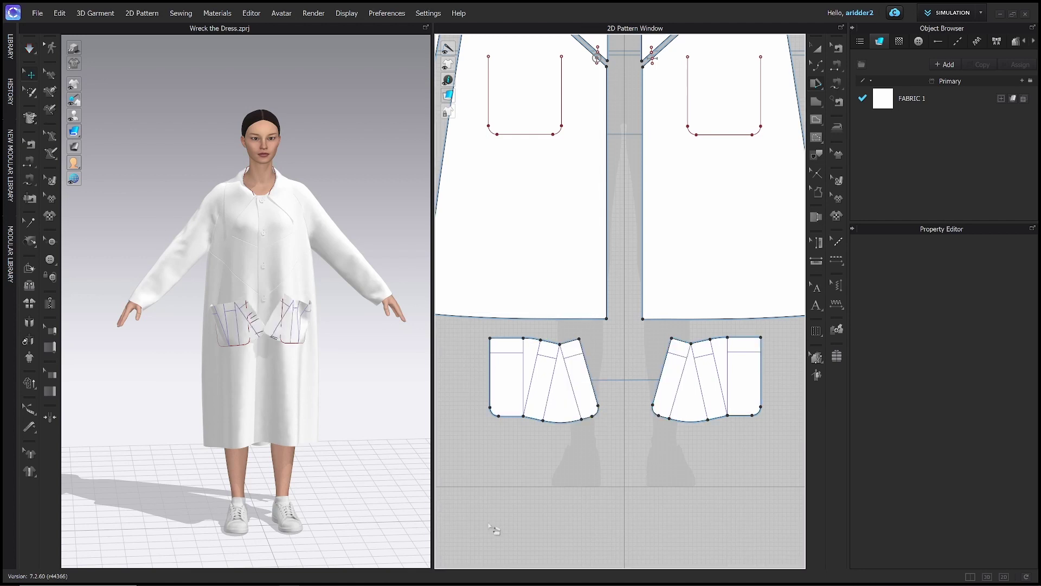
{"action": "key", "text": "space"}
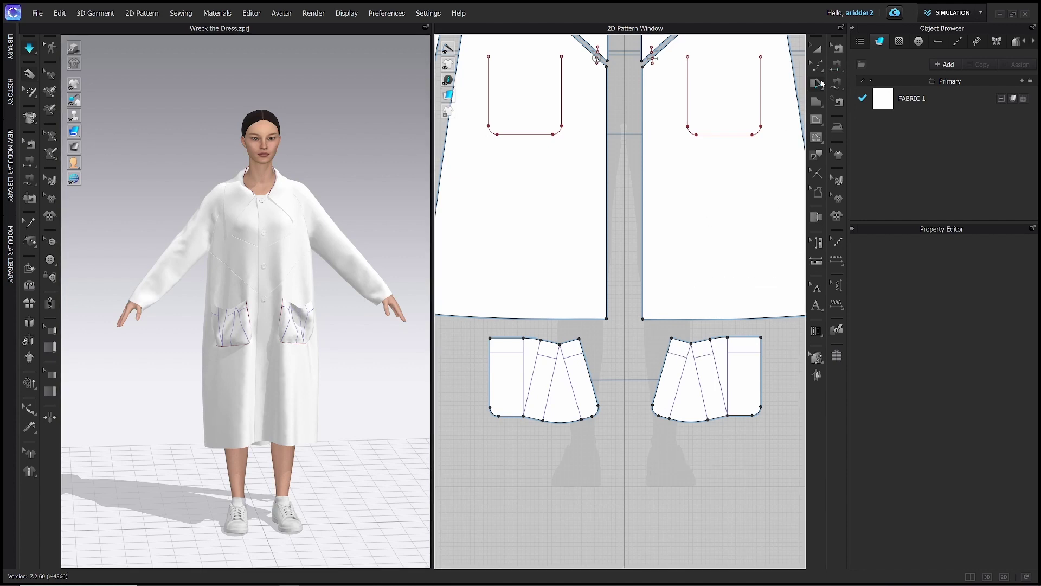
Pick the Fullness (Line) tool and bring the back panel into a straight back view
{"action": "left_click", "coordinate": [820, 83]}
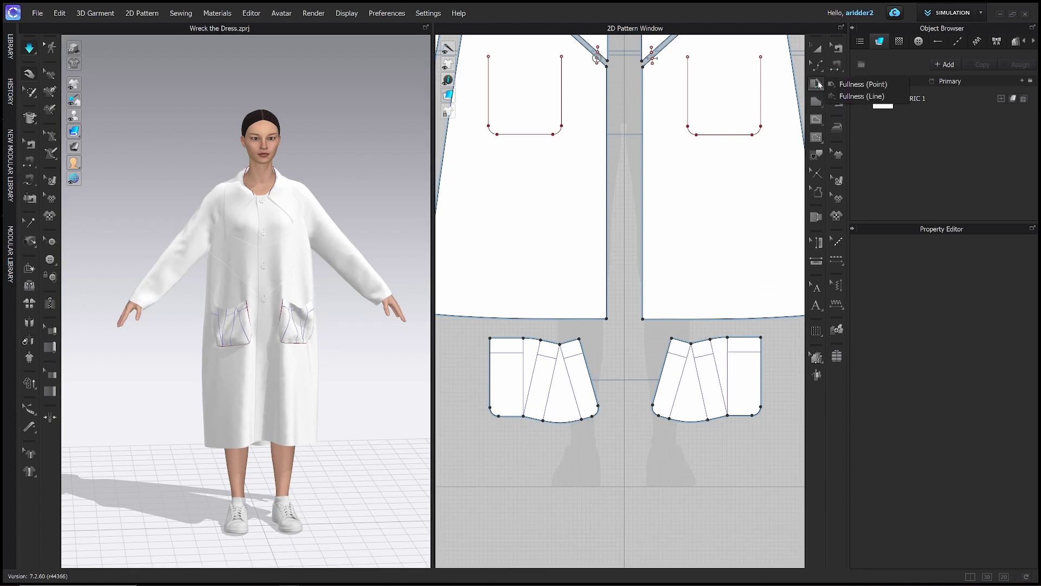
{"action": "left_click", "coordinate": [841, 96]}
{"action": "scroll", "coordinate": [591, 255], "scroll_direction": "down", "scroll_amount": 5}
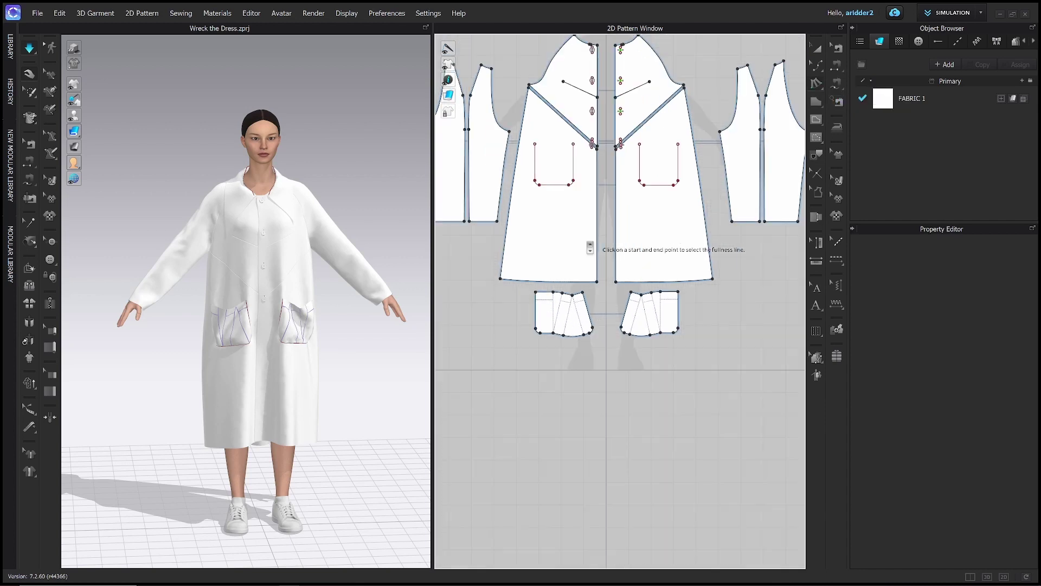
{"action": "middle_click_drag", "start_coordinate": [558, 294], "coordinate": [487, 320]}
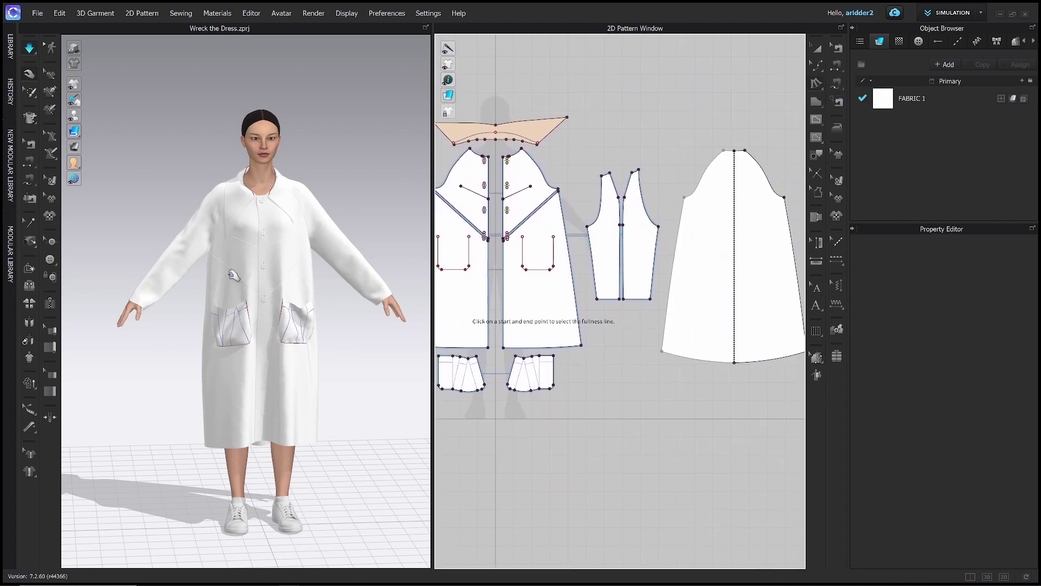
{"action": "right_click_drag", "start_coordinate": [293, 271], "coordinate": [420, 269]}
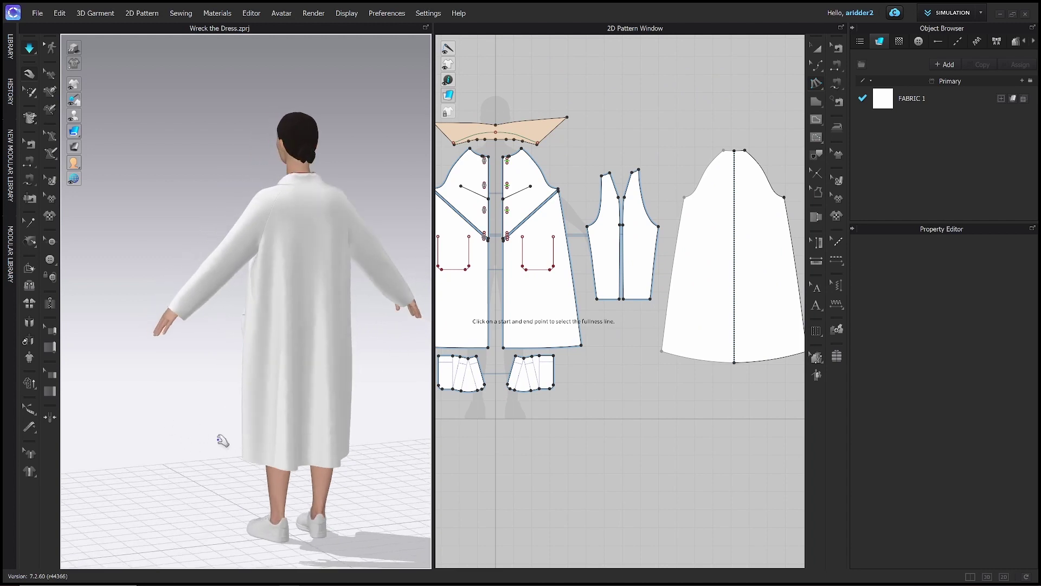
{"action": "right_click_drag", "start_coordinate": [561, 396], "coordinate": [453, 423]}
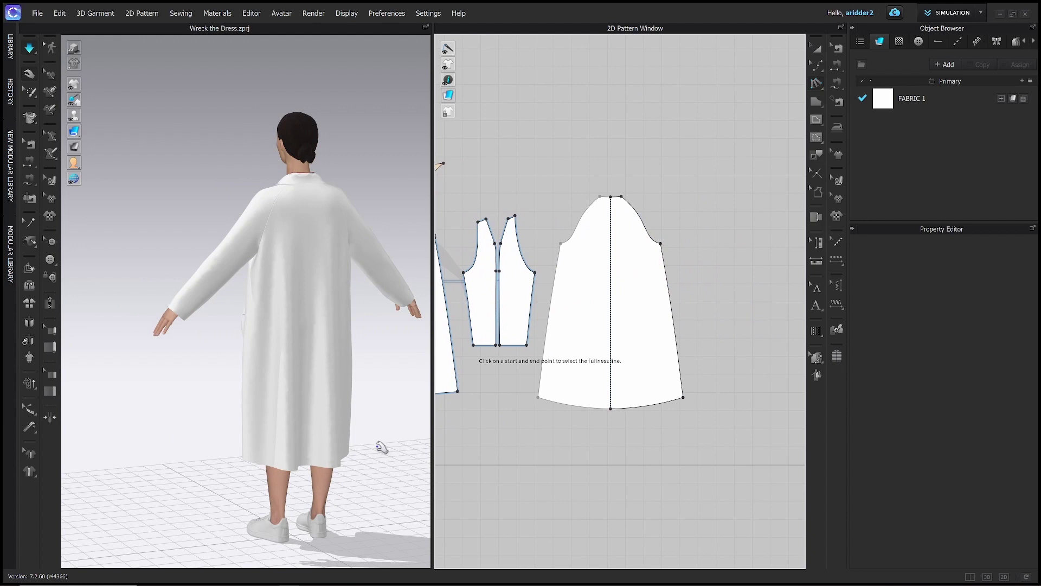
{"action": "right_click_drag", "start_coordinate": [379, 446], "coordinate": [360, 447]}
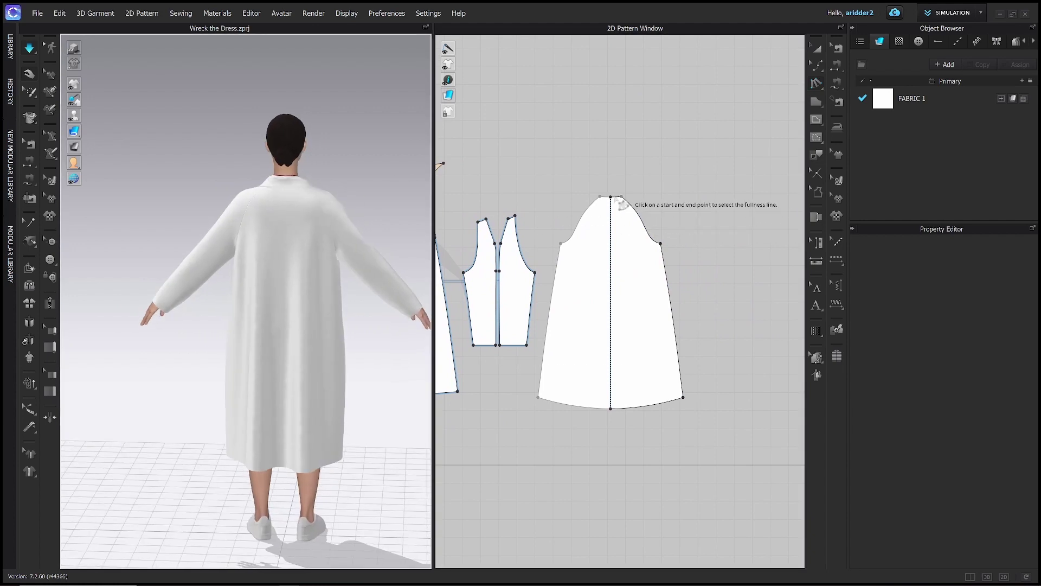
{"action": "scroll", "coordinate": [619, 203], "scroll_direction": "up", "scroll_amount": 2}
{"action": "scroll", "coordinate": [619, 204], "scroll_direction": "up", "scroll_amount": 2}
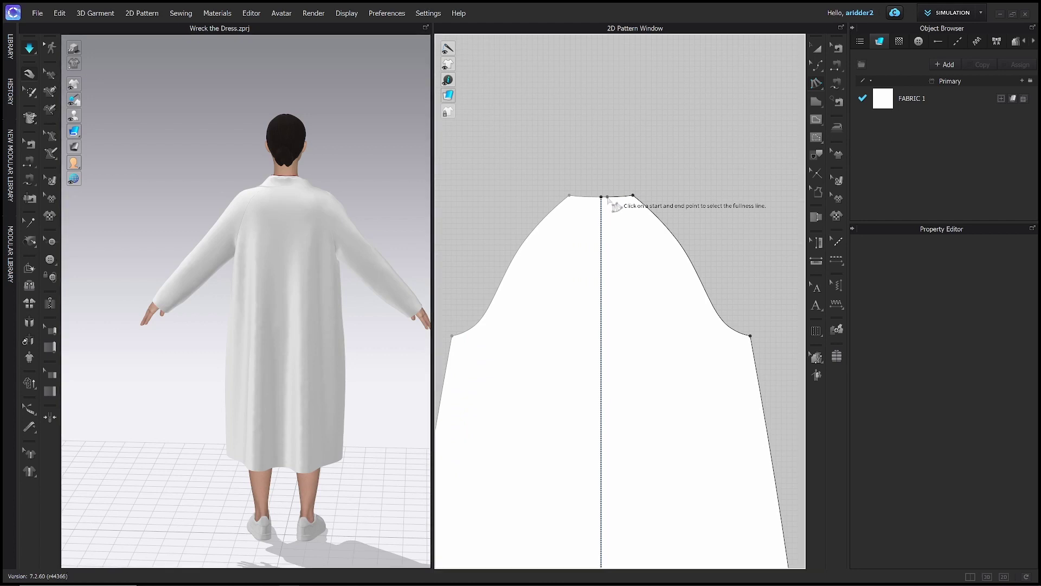
Mark the back panel's top edge and then its hem, from centre to corner, as fullness lines
{"action": "left_click", "coordinate": [607, 197]}
{"action": "scroll", "coordinate": [631, 201], "scroll_direction": "up", "scroll_amount": 3}
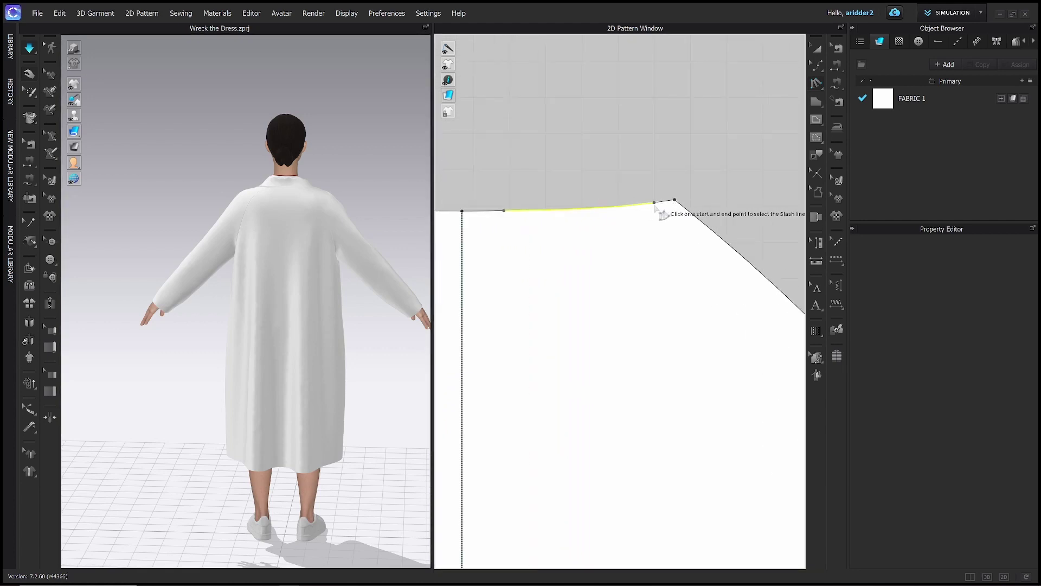
{"action": "scroll", "coordinate": [644, 272], "scroll_direction": "down", "scroll_amount": 2}
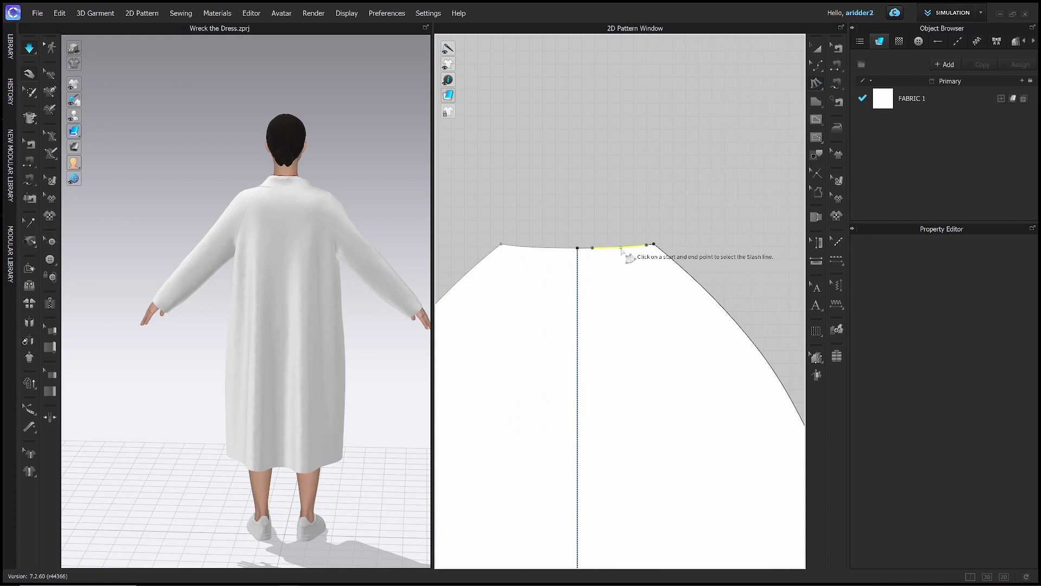
{"action": "scroll", "coordinate": [622, 250], "scroll_direction": "down", "scroll_amount": 5}
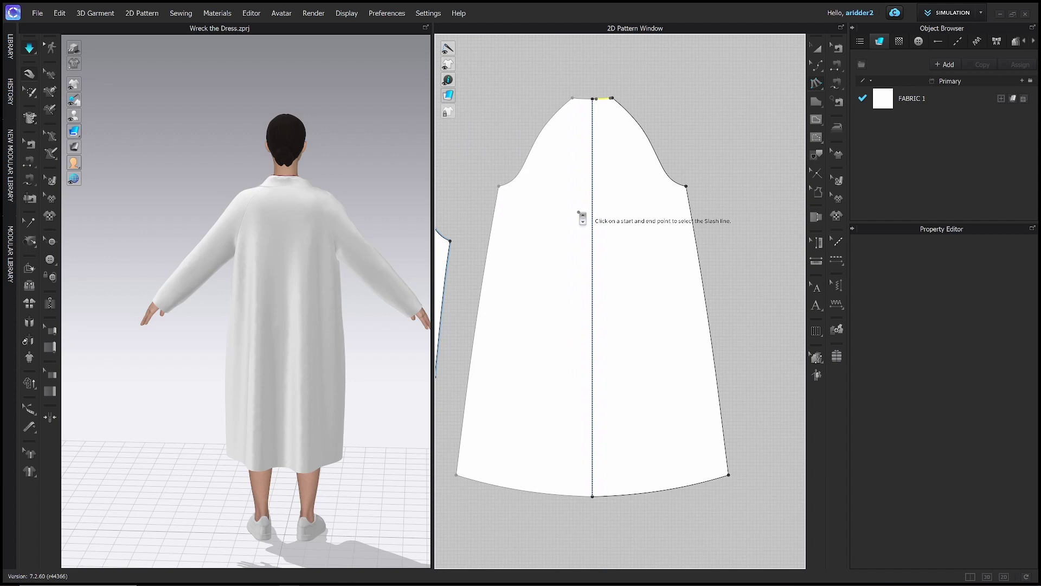
{"action": "scroll", "coordinate": [579, 234], "scroll_direction": "down", "scroll_amount": 1}
{"action": "scroll", "coordinate": [597, 466], "scroll_direction": "down", "scroll_amount": 3}
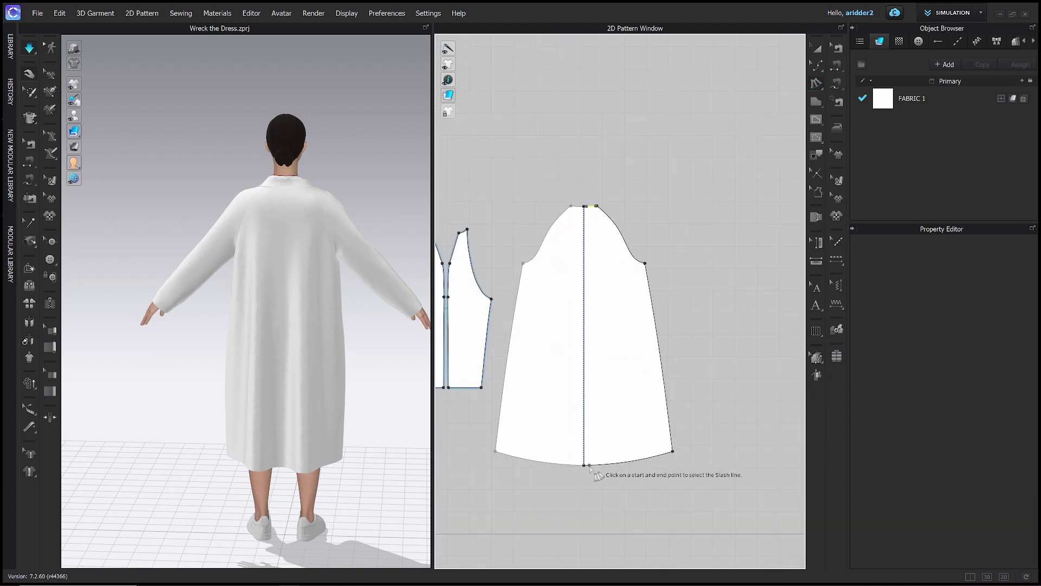
{"action": "left_click", "coordinate": [590, 465]}
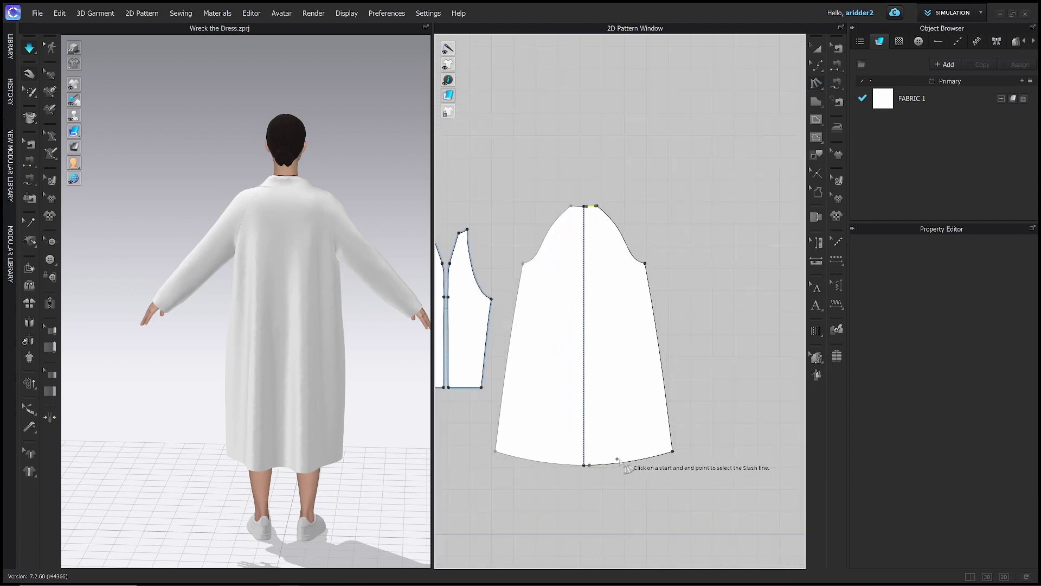
{"action": "left_click", "coordinate": [668, 453]}
Enter a slash line length of 25 in the Fullness settings and apply the flare
{"action": "left_click_drag", "start_coordinate": [559, 173], "coordinate": [458, 64]}
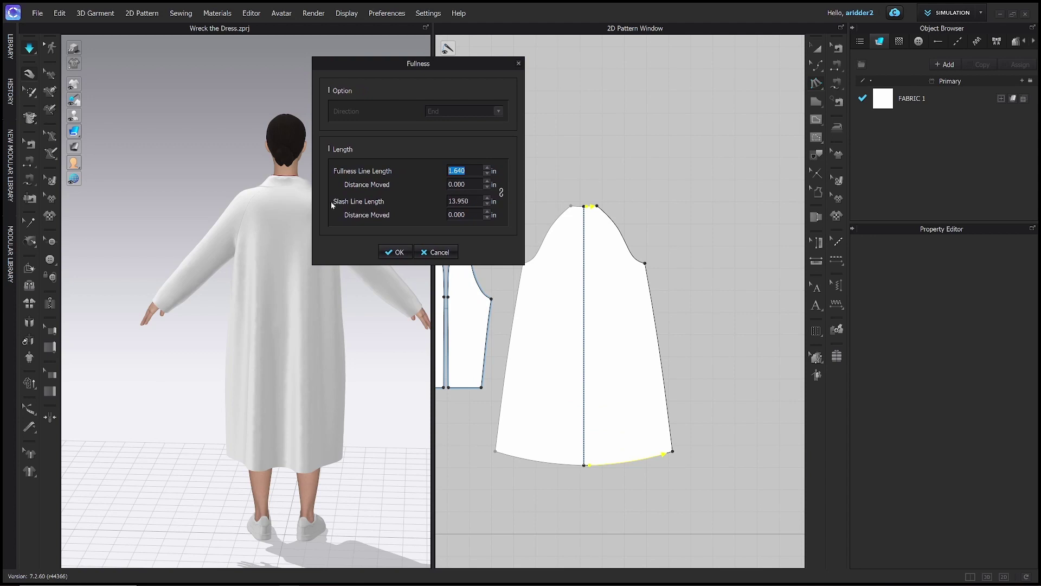
{"action": "left_click", "coordinate": [459, 201]}
{"action": "type", "text": "25"}
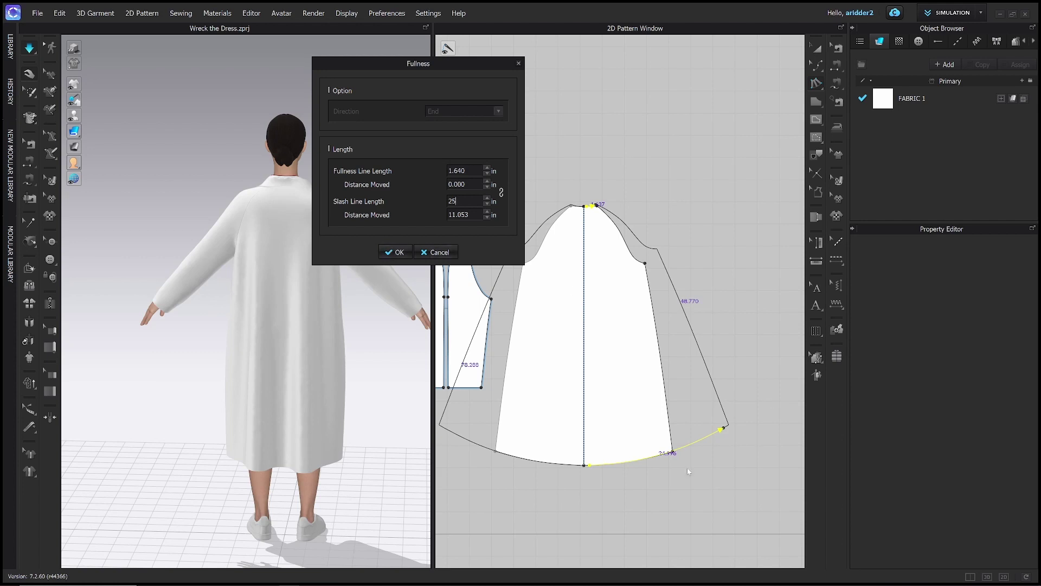
{"action": "left_click", "coordinate": [398, 252]}
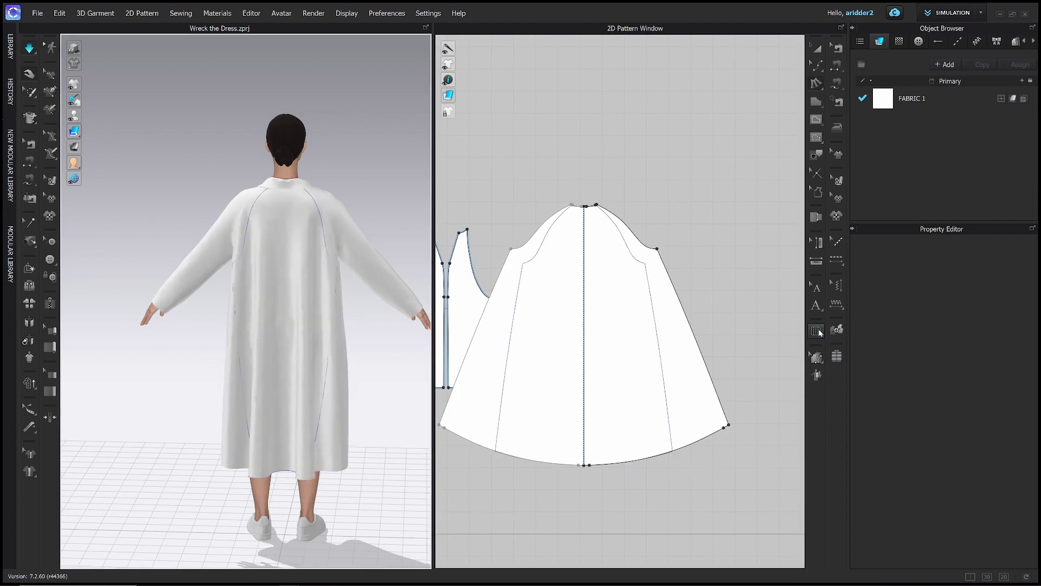
Switch to the Pleats tool and start a pleat line on the back's top edge beside the centre line
{"action": "key", "text": "ctrl+2"}
{"action": "left_click_drag", "start_coordinate": [822, 320], "coordinate": [808, 322]}
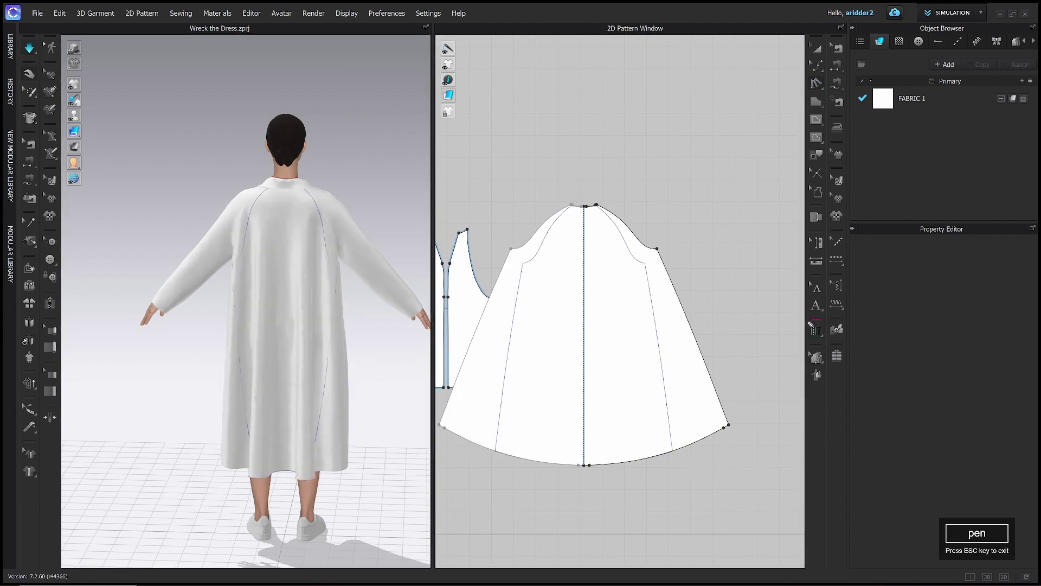
{"action": "key", "text": "Escape"}
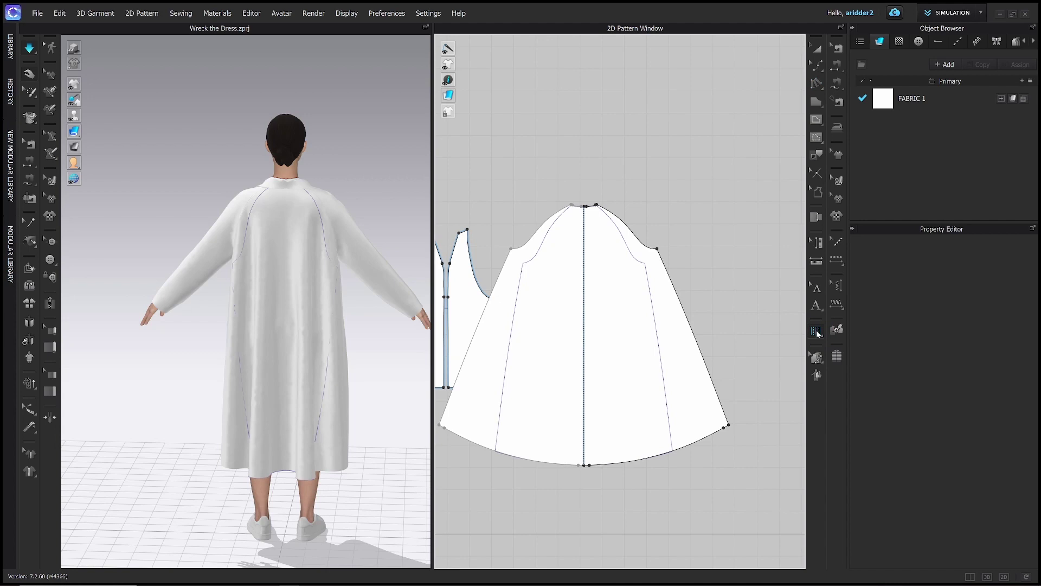
{"action": "left_click", "coordinate": [815, 333]}
{"action": "scroll", "coordinate": [592, 220], "scroll_direction": "up", "scroll_amount": 5}
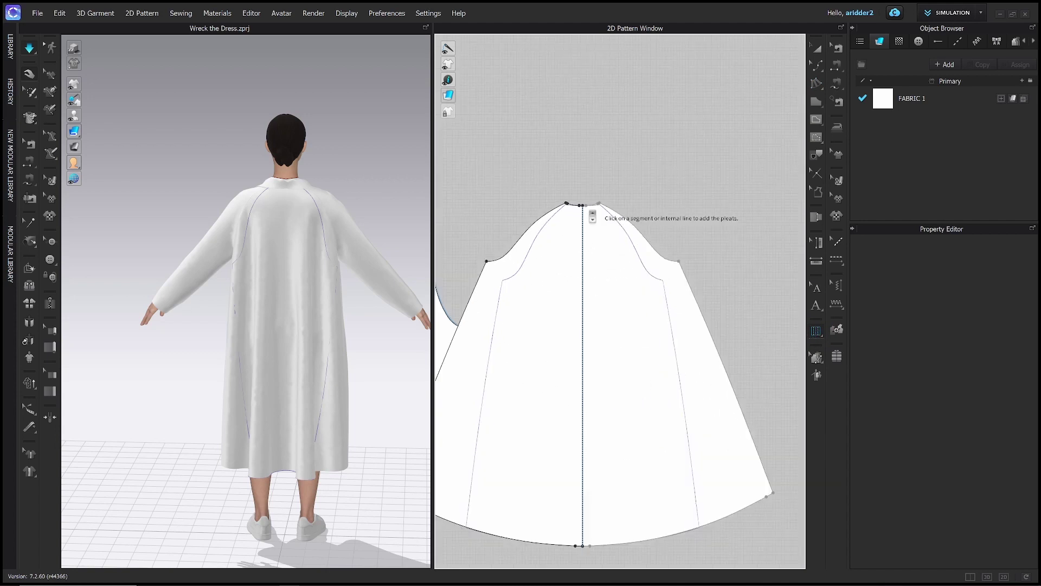
{"action": "scroll", "coordinate": [597, 234], "scroll_direction": "down", "scroll_amount": 4}
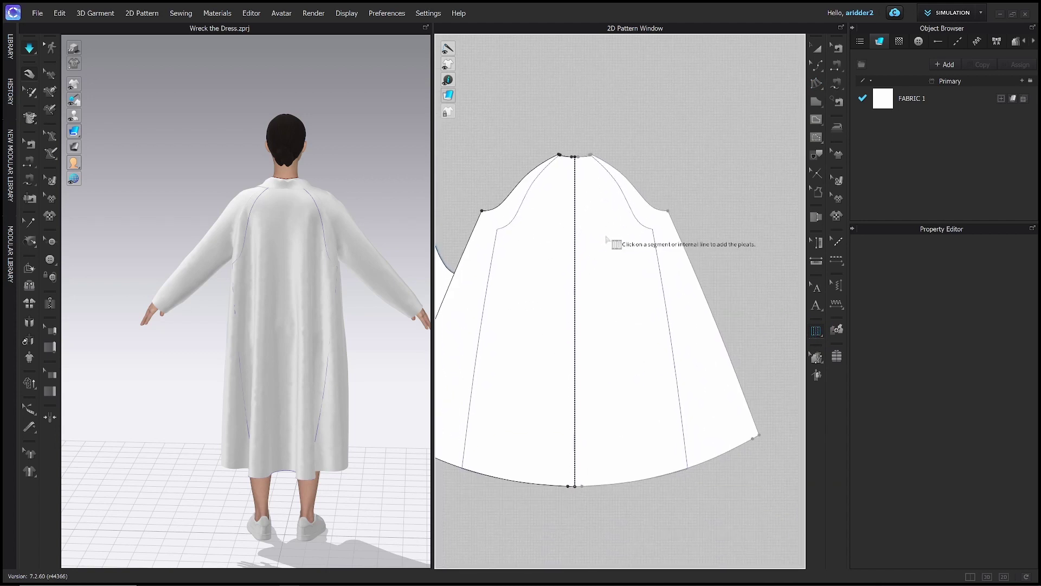
{"action": "scroll", "coordinate": [607, 250], "scroll_direction": "down", "scroll_amount": 2}
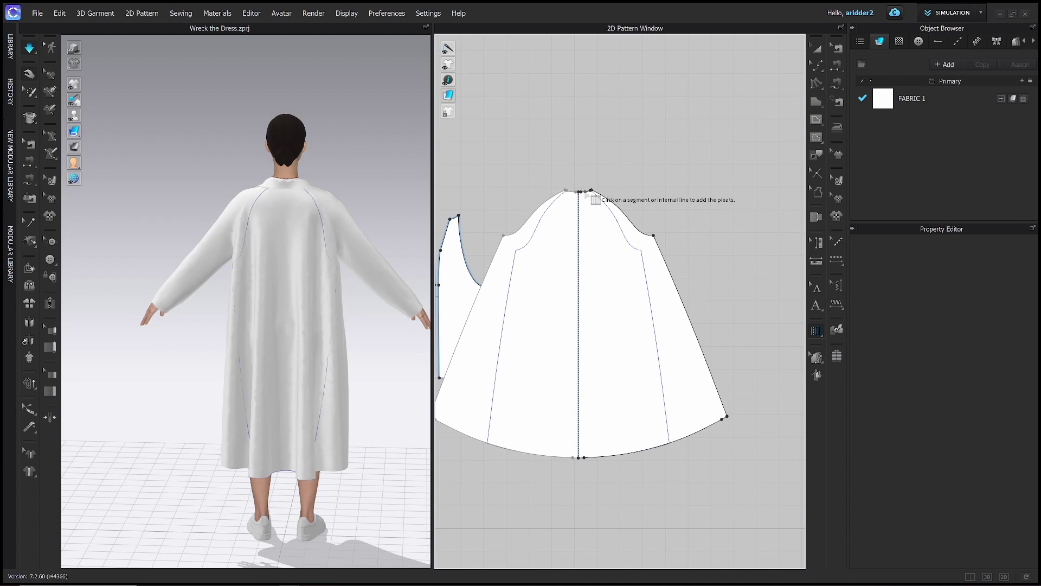
{"action": "left_click", "coordinate": [586, 192]}
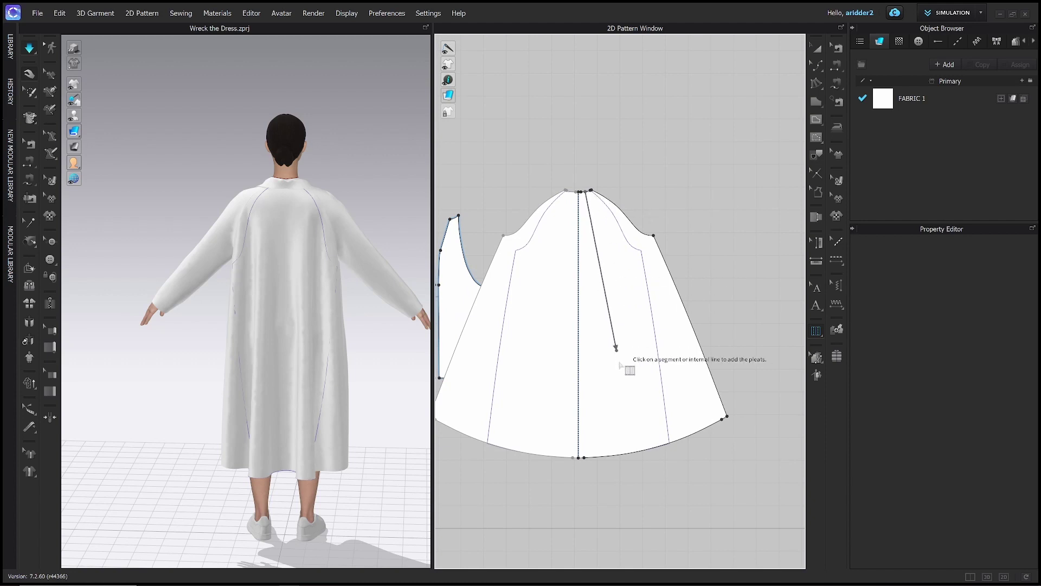
End the pleat line at the hem and set 3 knife pleats with 0.5 depth
{"action": "left_click", "coordinate": [591, 458]}
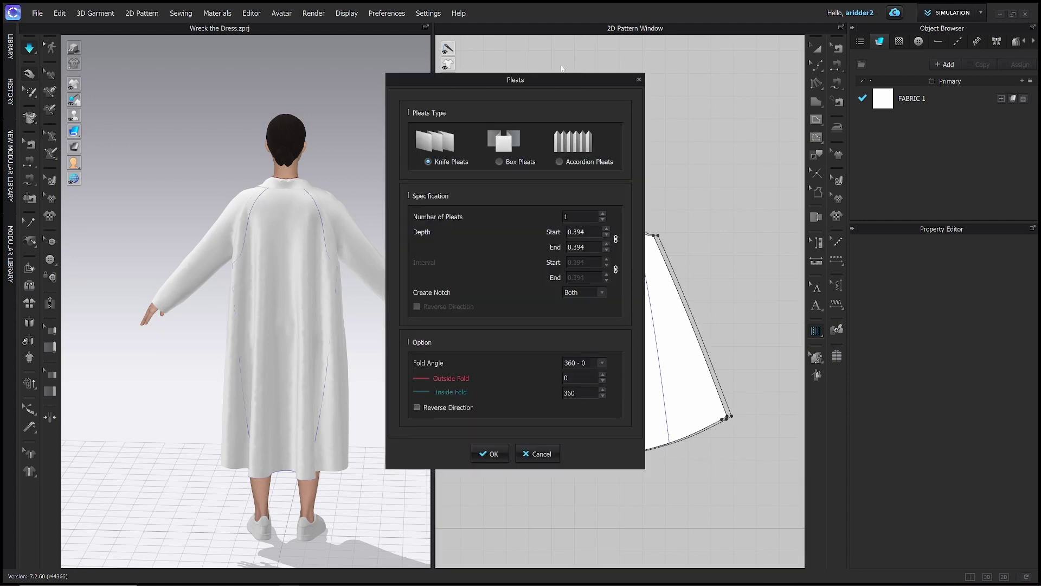
{"action": "left_click_drag", "start_coordinate": [564, 80], "coordinate": [334, 93]}
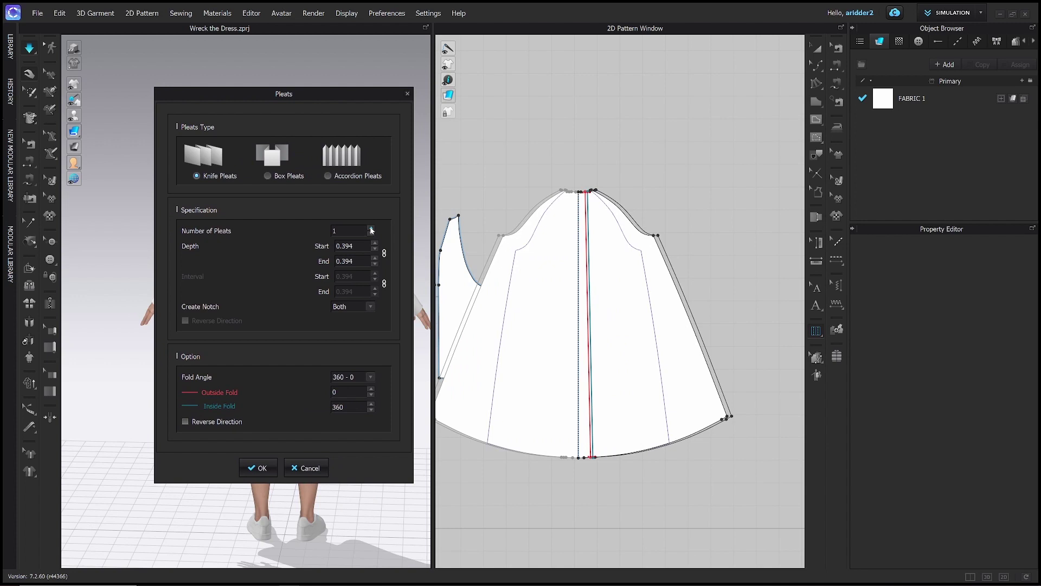
{"action": "left_click", "coordinate": [372, 228]}
{"action": "left_click", "coordinate": [371, 228]}
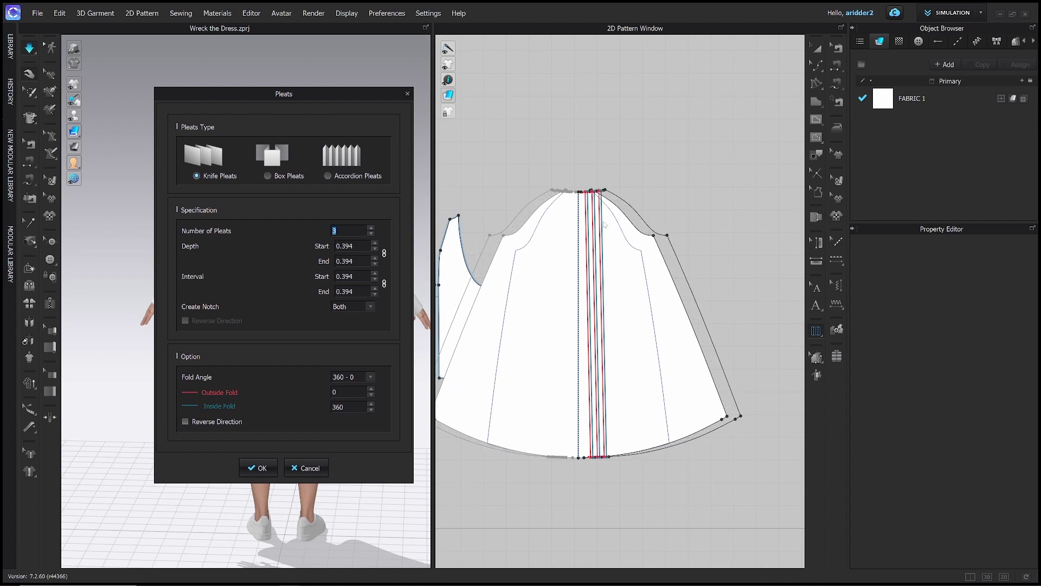
{"action": "left_click", "coordinate": [374, 243]}
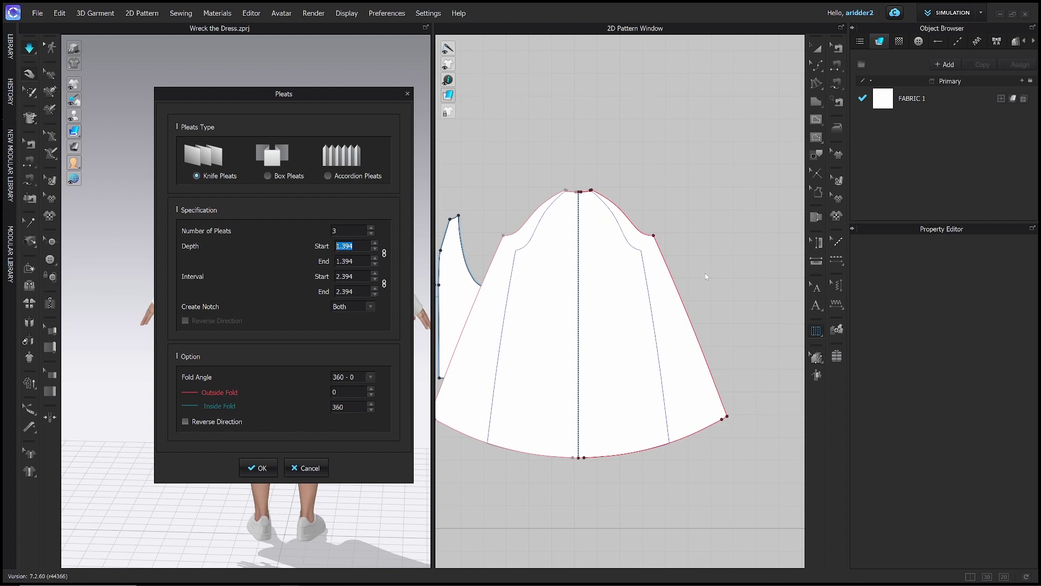
{"action": "left_click", "coordinate": [374, 248]}
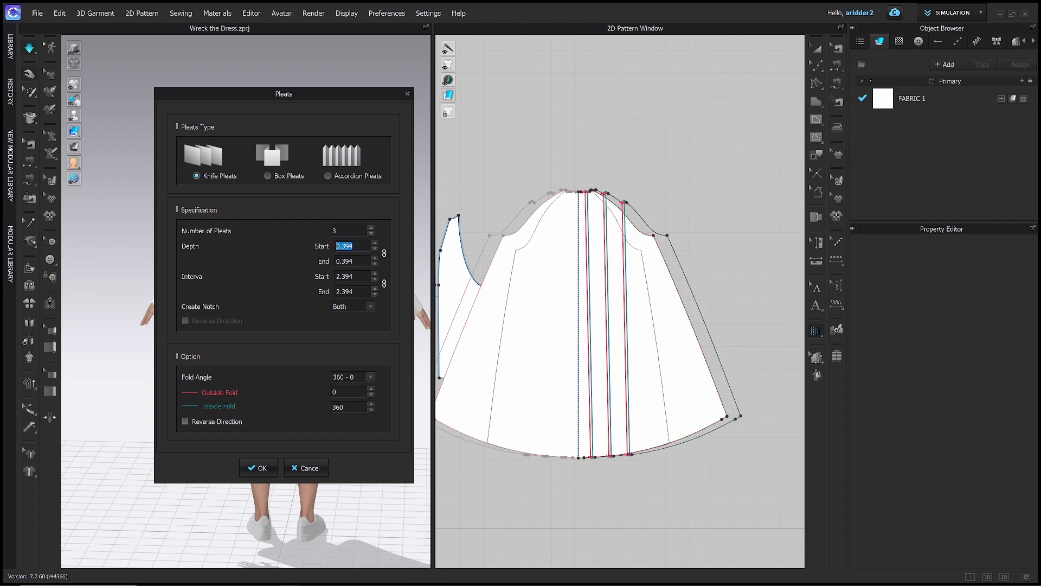
{"action": "type", "text": ".5"}
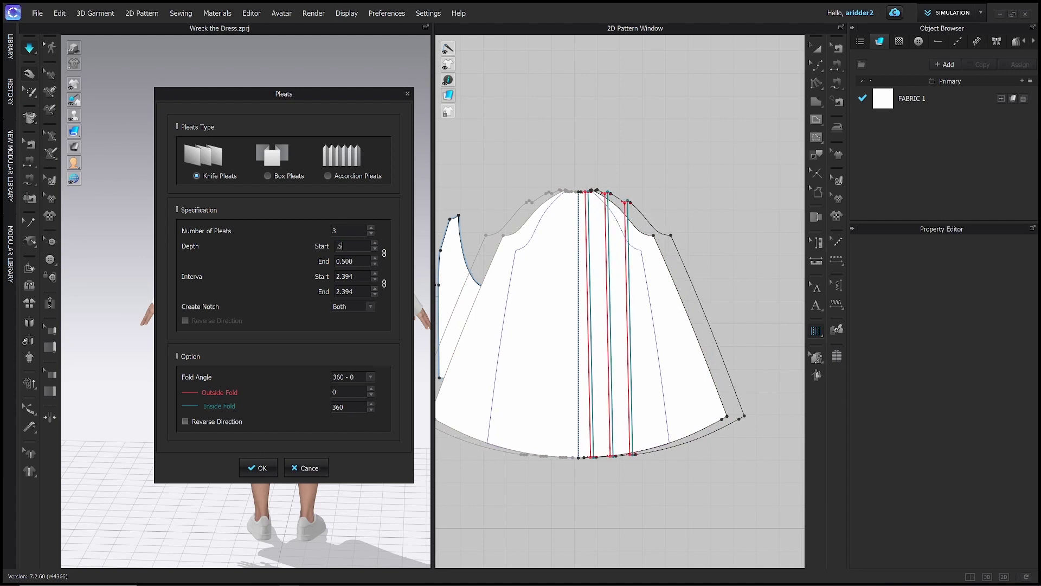
{"action": "key", "text": "Tab"}
Apply the three knife pleats, simulate, and tug the back panel so the pleats settle
{"action": "left_click", "coordinate": [259, 467]}
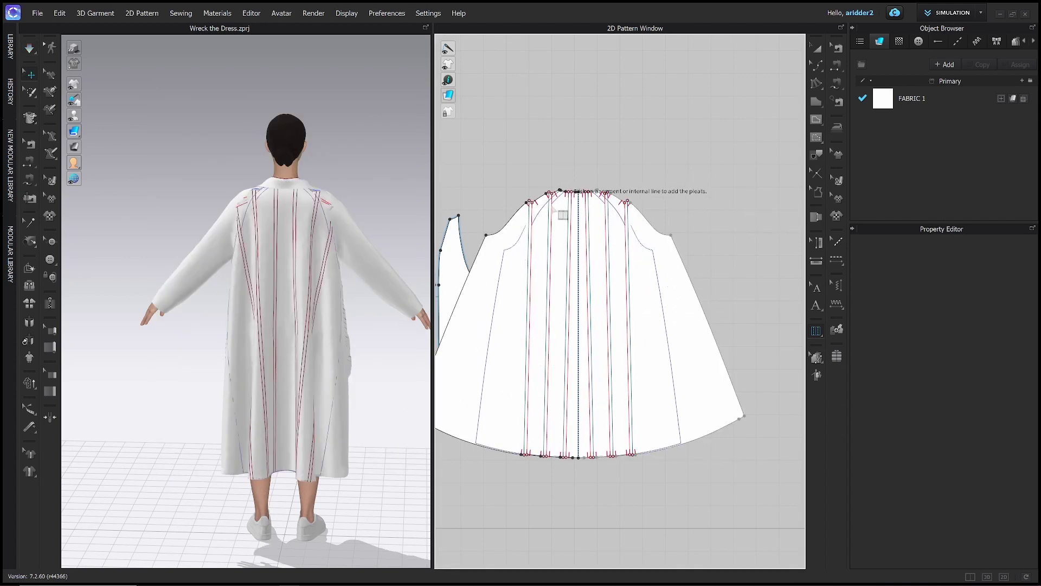
{"action": "scroll", "coordinate": [529, 306], "scroll_direction": "up", "scroll_amount": 2}
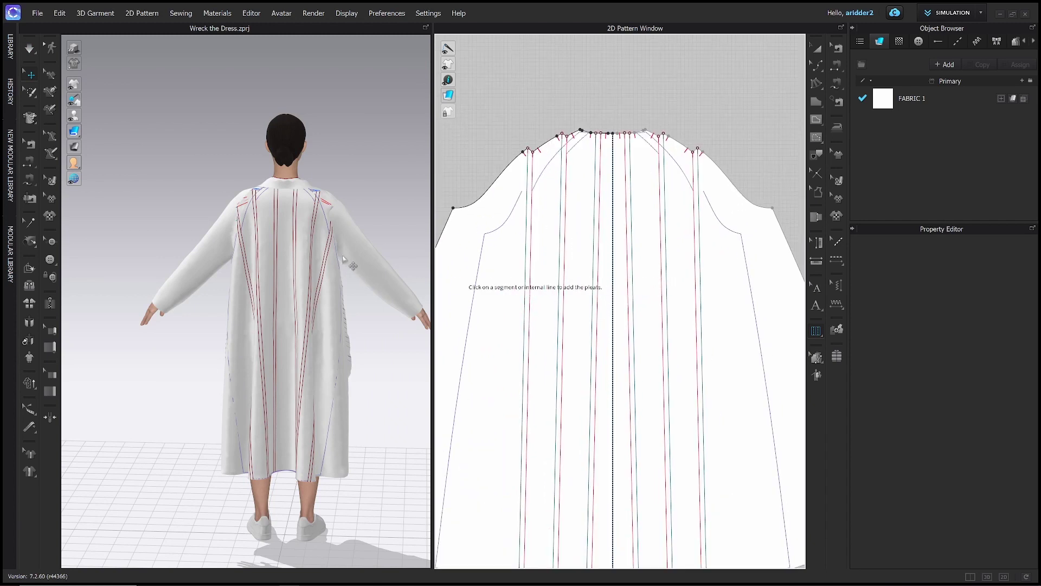
{"action": "key", "text": "space"}
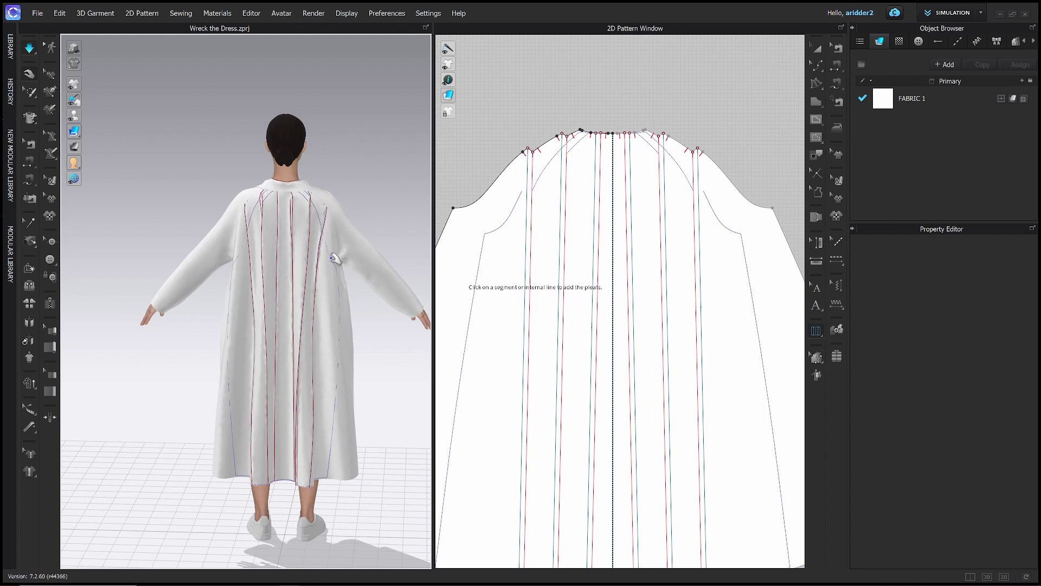
{"action": "left_click", "coordinate": [343, 439]}
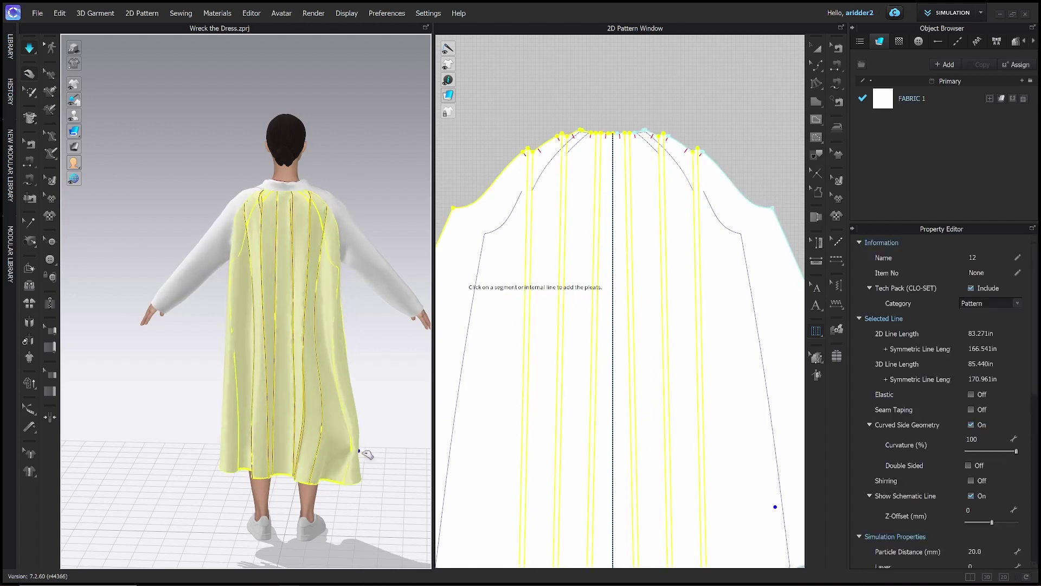
{"action": "right_click_drag", "start_coordinate": [342, 434], "coordinate": [306, 368]}
{"action": "left_click_drag", "start_coordinate": [275, 266], "coordinate": [293, 309]}
{"action": "right_click_drag", "start_coordinate": [341, 311], "coordinate": [318, 268]}
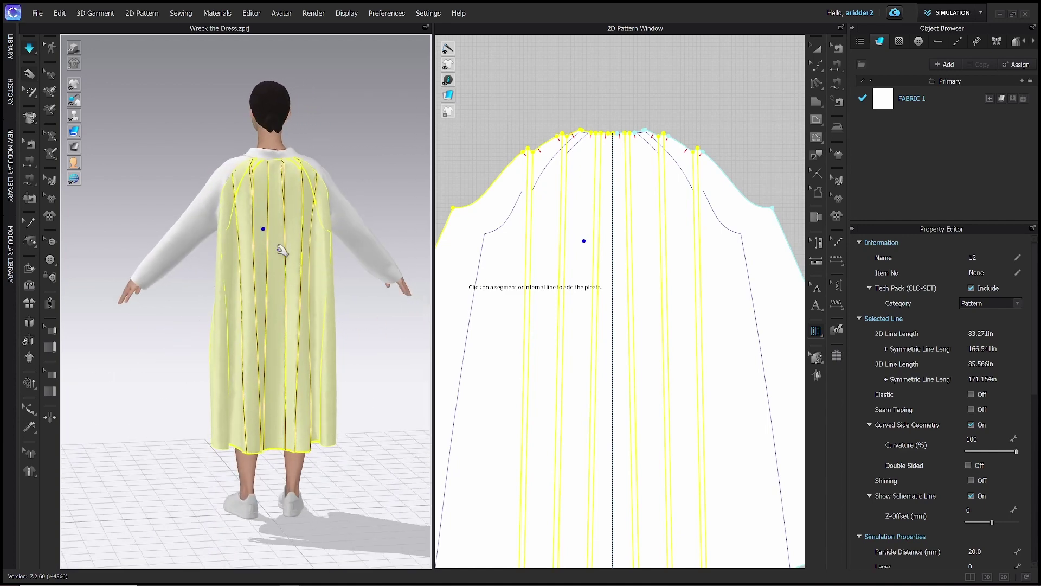
Orbit around the avatar to inspect the pleated back, then stop the simulation
{"action": "mouse_move", "coordinate": [285, 245]}
{"action": "right_mouse_down"}
{"action": "mouse_move", "coordinate": [323, 246]}
{"action": "mouse_move", "coordinate": [243, 249]}
{"action": "mouse_move", "coordinate": [284, 247]}
{"action": "right_mouse_up"}
{"action": "right_click_drag", "start_coordinate": [353, 274], "coordinate": [369, 281]}
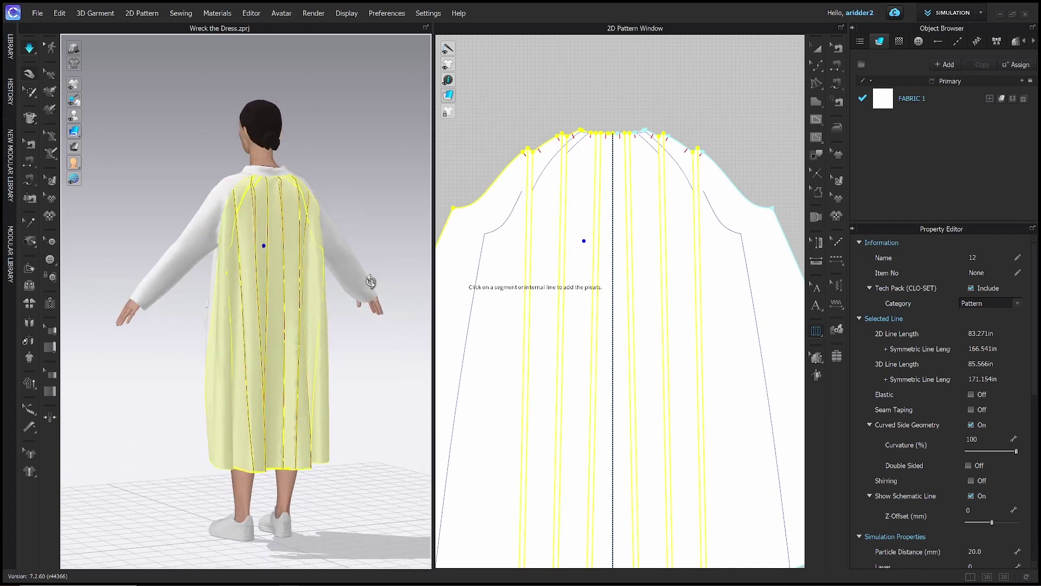
{"action": "key", "text": "space"}
{"action": "left_click", "coordinate": [364, 358]}
{"action": "right_click_drag", "start_coordinate": [380, 469], "coordinate": [349, 408]}
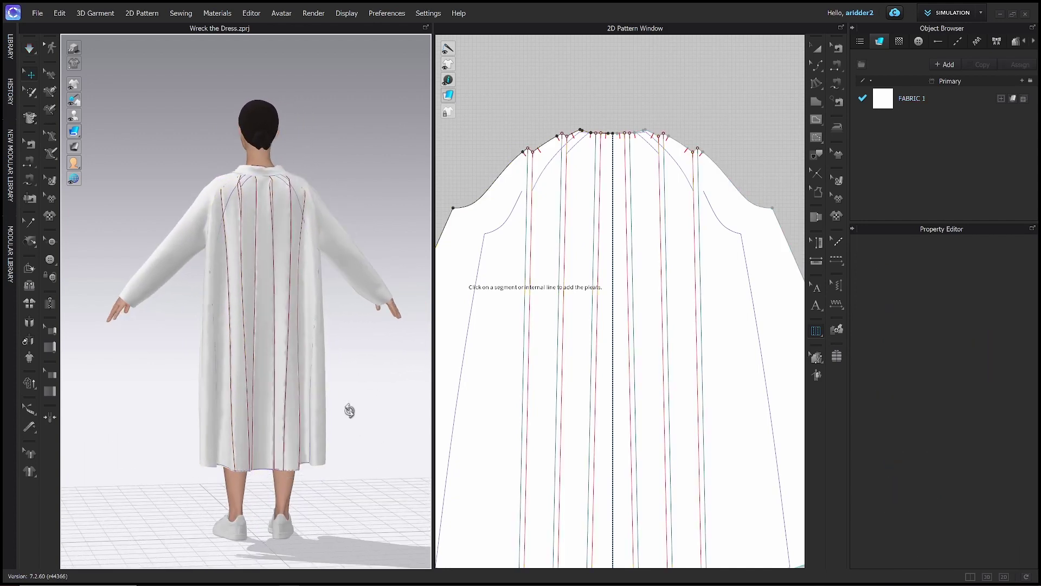
{"action": "right_click_drag", "start_coordinate": [283, 366], "coordinate": [336, 296]}
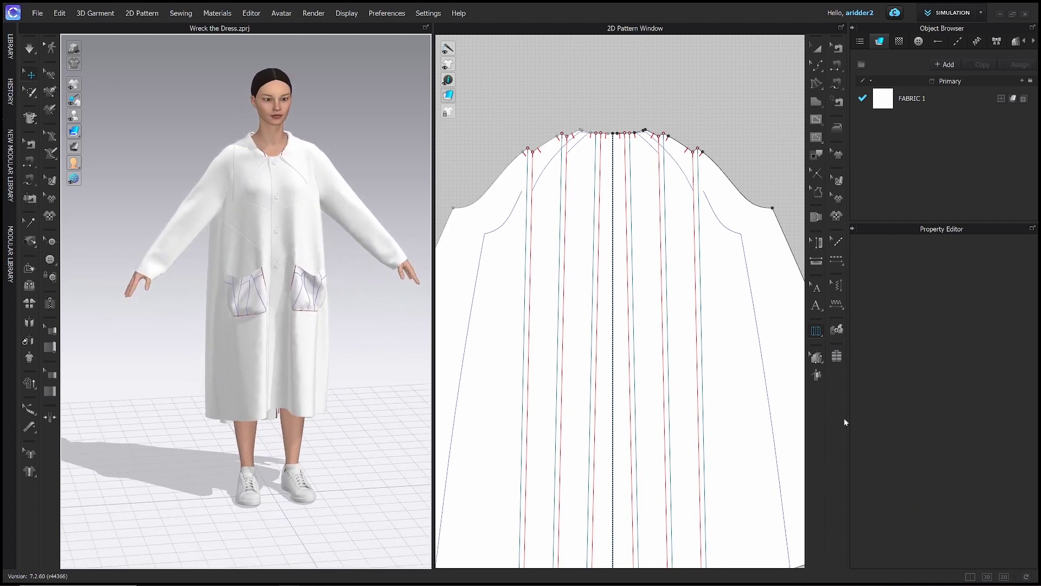
{"action": "key", "text": "ctrl+2"}
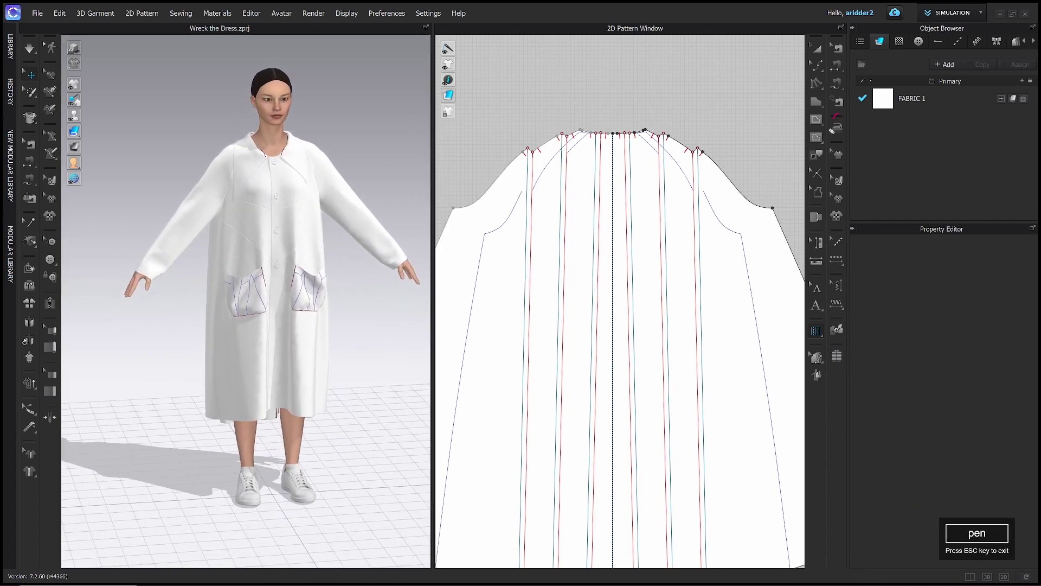
{"action": "key", "text": "Escape"}
Select the Steam Brush, enlarge it to 216 mm and set its hardness to 30%
{"action": "left_click", "coordinate": [838, 127]}
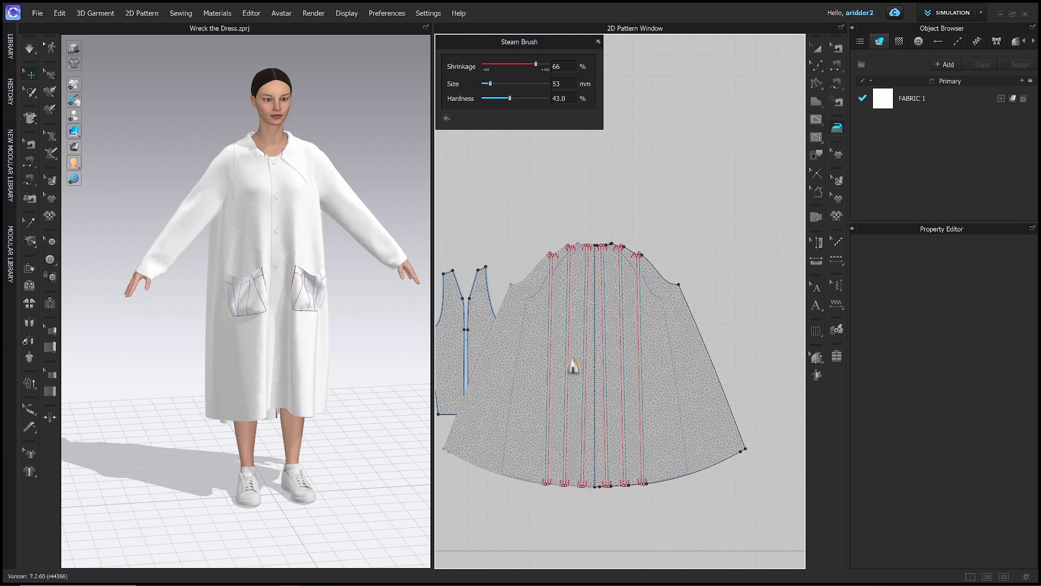
{"action": "middle_click_drag", "start_coordinate": [579, 354], "coordinate": [651, 335]}
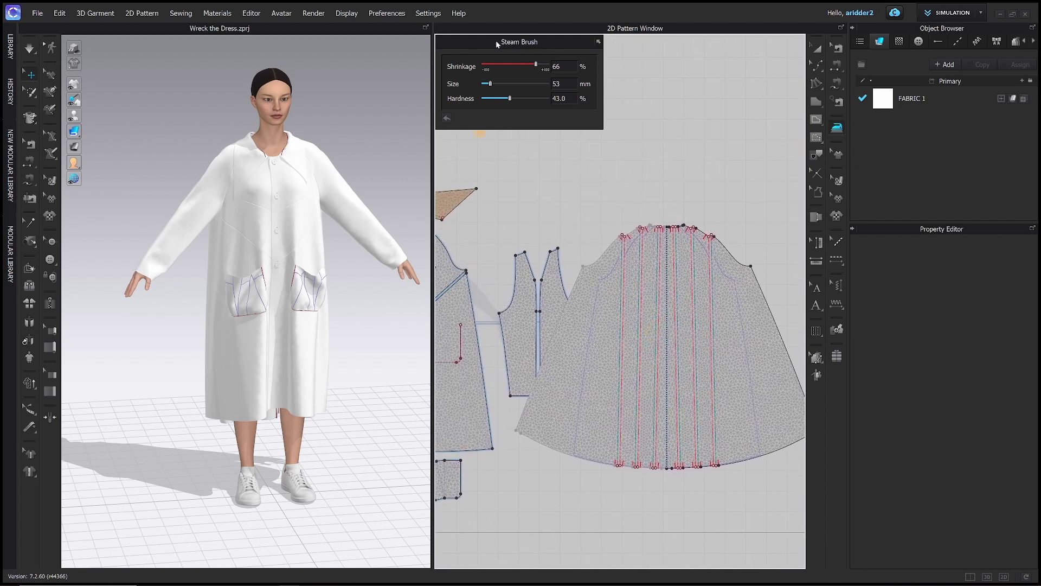
{"action": "mouse_move", "coordinate": [497, 43]}
{"action": "left_mouse_down"}
{"action": "mouse_move", "coordinate": [533, 62]}
{"action": "mouse_move", "coordinate": [561, 99]}
{"action": "left_mouse_up"}
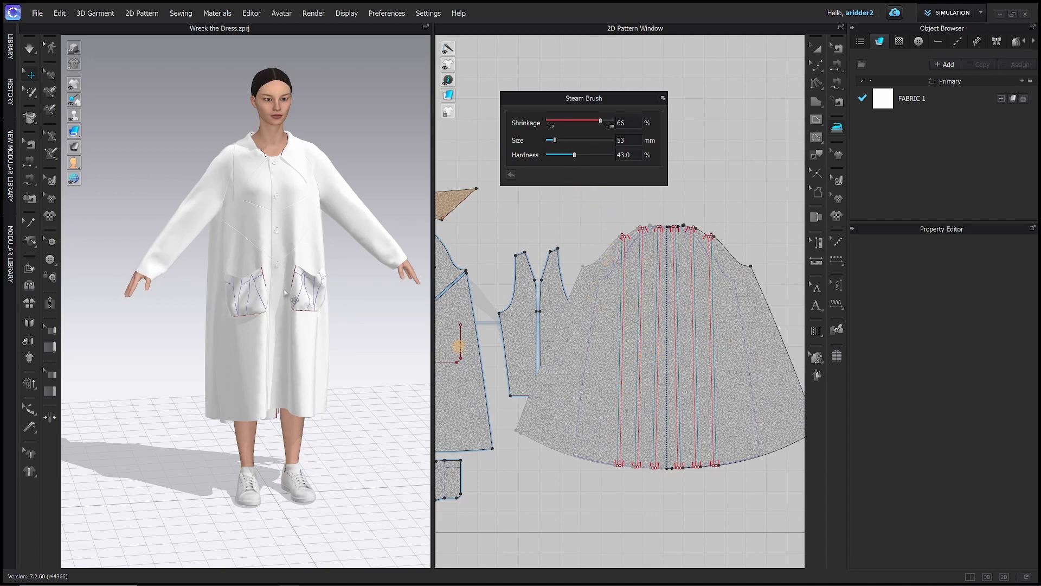
{"action": "right_click_drag", "start_coordinate": [335, 275], "coordinate": [324, 267]}
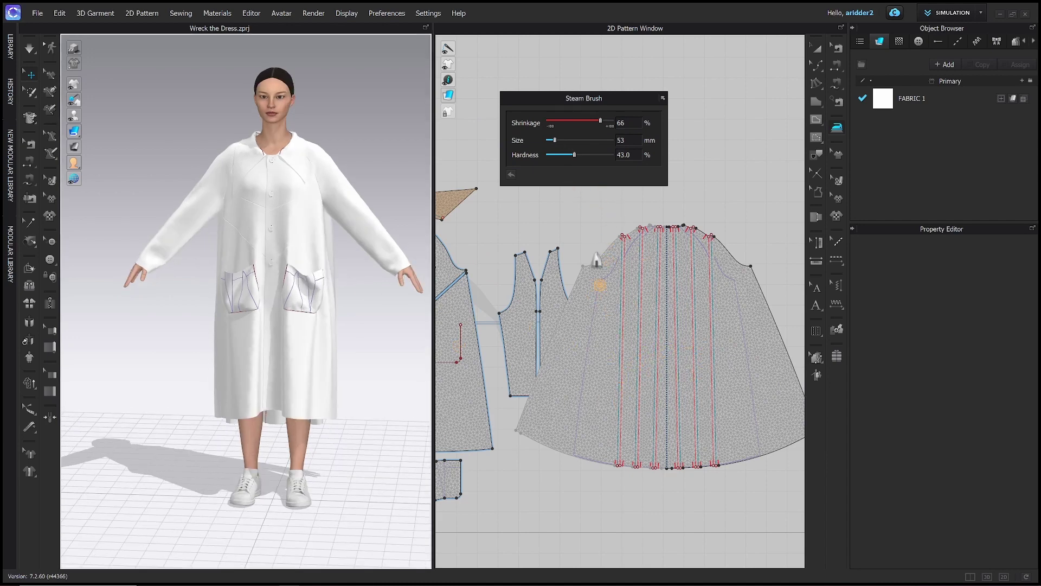
{"action": "left_click_drag", "start_coordinate": [555, 140], "coordinate": [575, 140]}
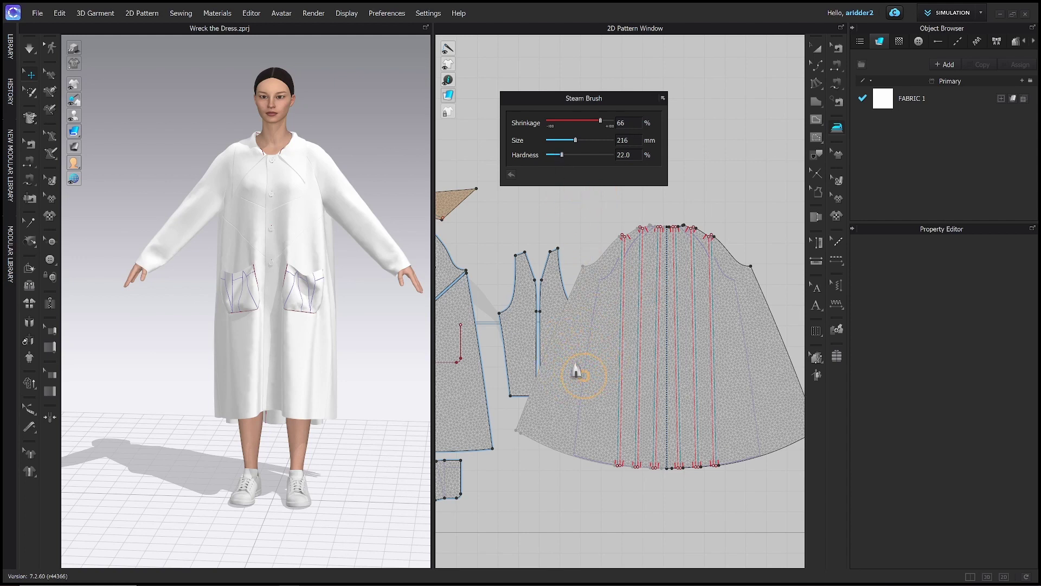
{"action": "mouse_move", "coordinate": [574, 157]}
{"action": "left_mouse_down"}
{"action": "mouse_move", "coordinate": [613, 156]}
{"action": "mouse_move", "coordinate": [568, 157]}
{"action": "left_mouse_up"}
Bring the pocket pieces into view and trim the steam brush size to 195 mm
{"action": "right_click_drag", "start_coordinate": [285, 258], "coordinate": [302, 256]}
{"action": "middle_click_drag", "start_coordinate": [284, 279], "coordinate": [286, 241]}
{"action": "mouse_move", "coordinate": [286, 242]}
{"action": "right_mouse_down"}
{"action": "mouse_move", "coordinate": [420, 239]}
{"action": "mouse_move", "coordinate": [271, 232]}
{"action": "right_mouse_up"}
{"action": "middle_click_drag", "start_coordinate": [522, 319], "coordinate": [739, 233]}
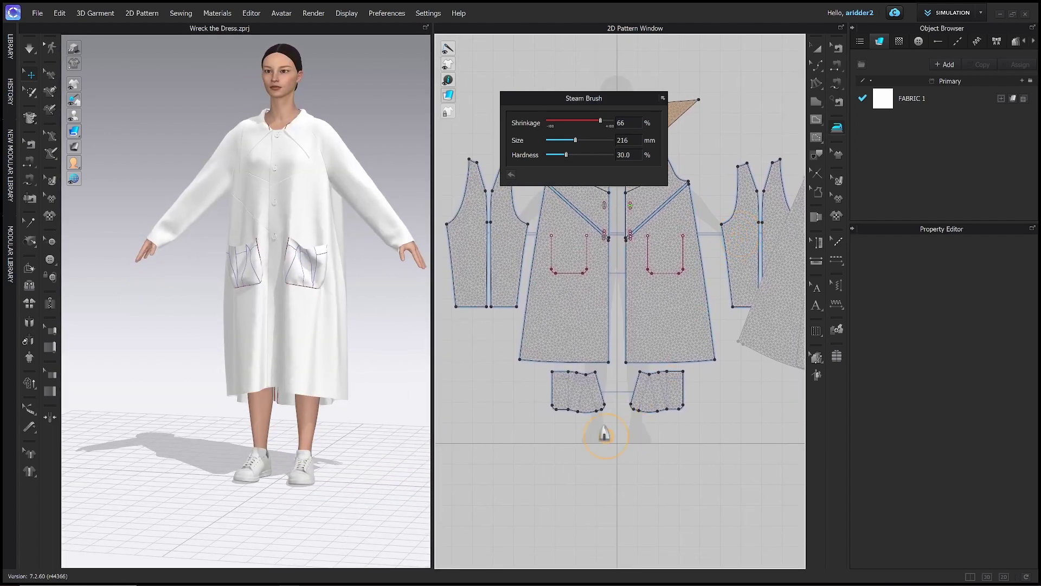
{"action": "middle_click_drag", "start_coordinate": [605, 433], "coordinate": [604, 394]}
{"action": "scroll", "coordinate": [583, 361], "scroll_direction": "up", "scroll_amount": 6}
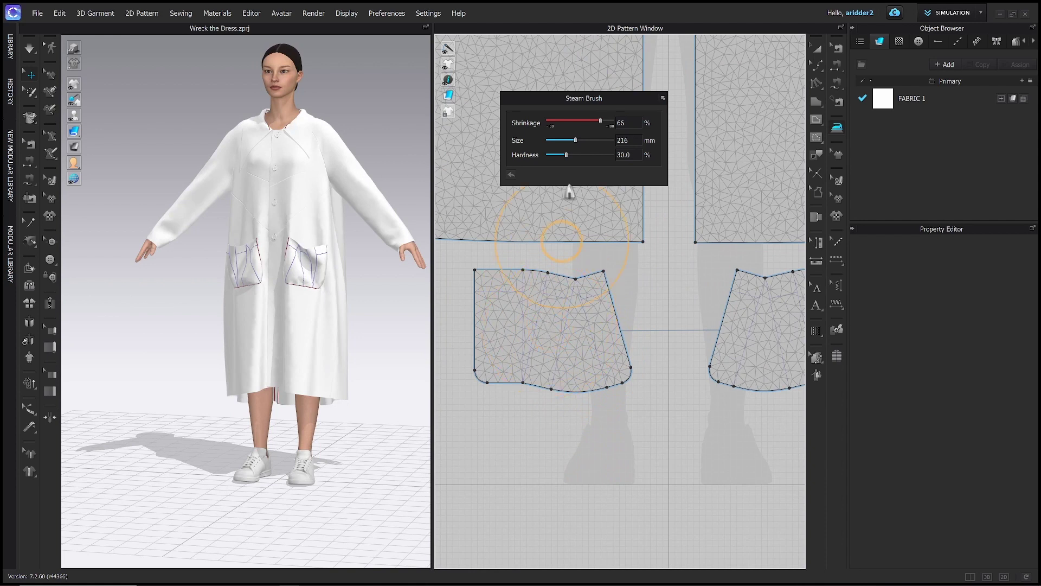
{"action": "left_click", "coordinate": [553, 143]}
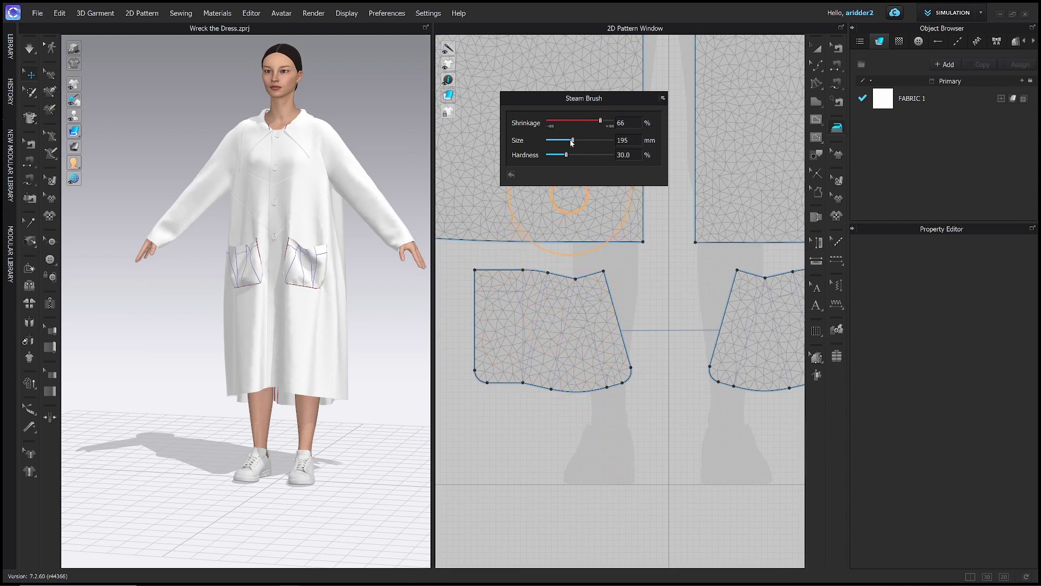
Steam-shrink the pocket centre, simulate, and pull the left pocket down so it puckers
{"action": "left_click_drag", "start_coordinate": [505, 347], "coordinate": [537, 332]}
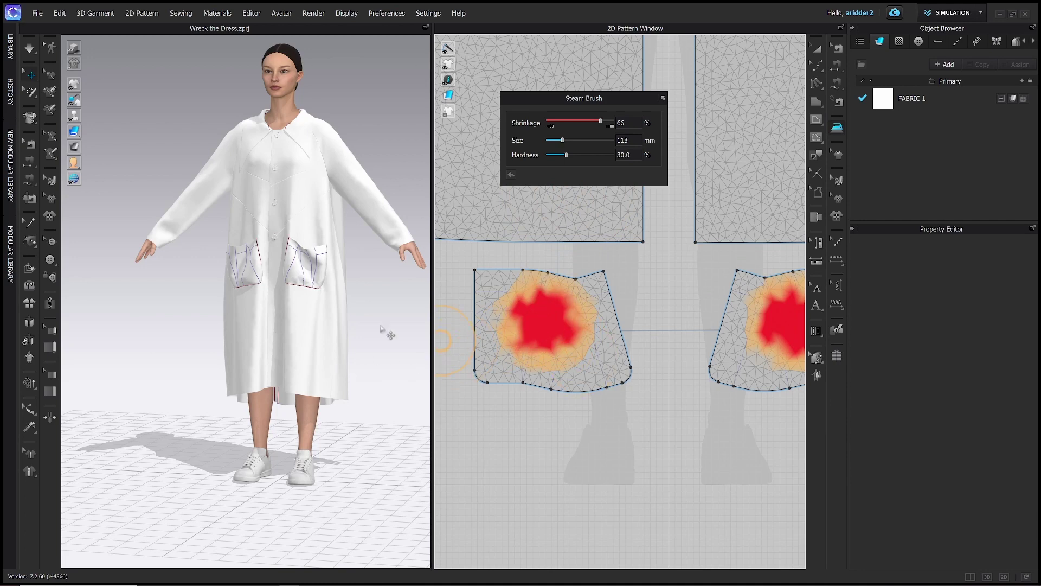
{"action": "key", "text": "space"}
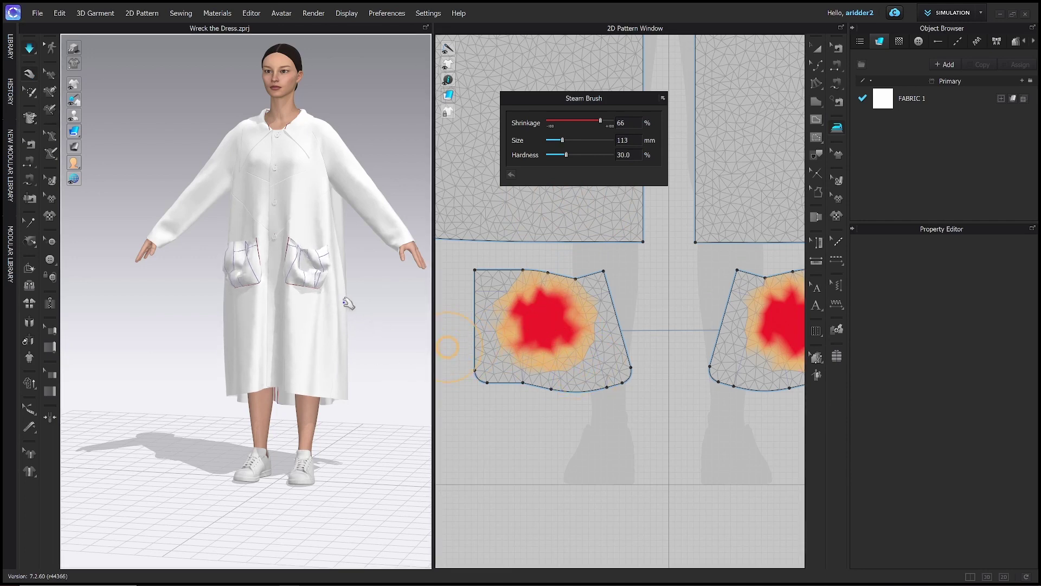
{"action": "left_click", "coordinate": [240, 256]}
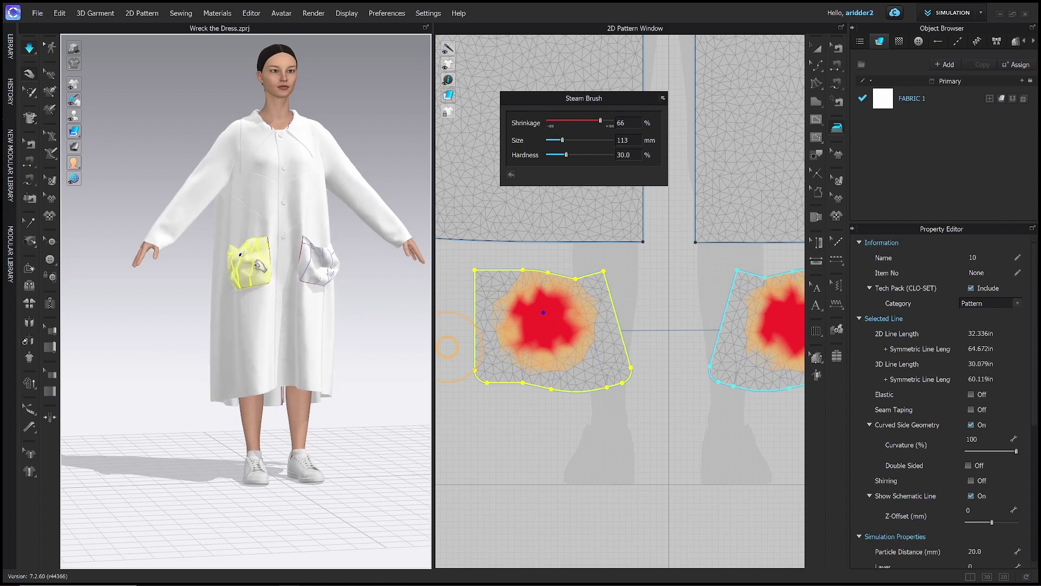
{"action": "mouse_move", "coordinate": [257, 262]}
{"action": "left_mouse_down"}
{"action": "mouse_move", "coordinate": [288, 287]}
{"action": "mouse_move", "coordinate": [242, 248]}
{"action": "mouse_move", "coordinate": [266, 281]}
{"action": "left_mouse_up"}
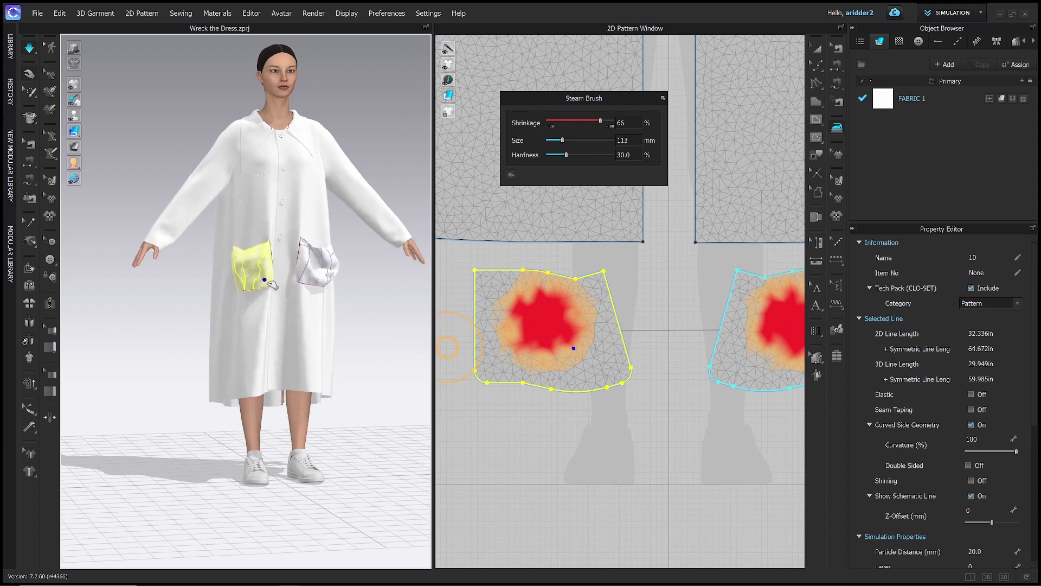
{"action": "mouse_move", "coordinate": [237, 259]}
{"action": "right_mouse_down"}
{"action": "mouse_move", "coordinate": [290, 283]}
{"action": "mouse_move", "coordinate": [245, 265]}
{"action": "right_mouse_up"}
{"action": "left_click_drag", "start_coordinate": [253, 272], "coordinate": [271, 304]}
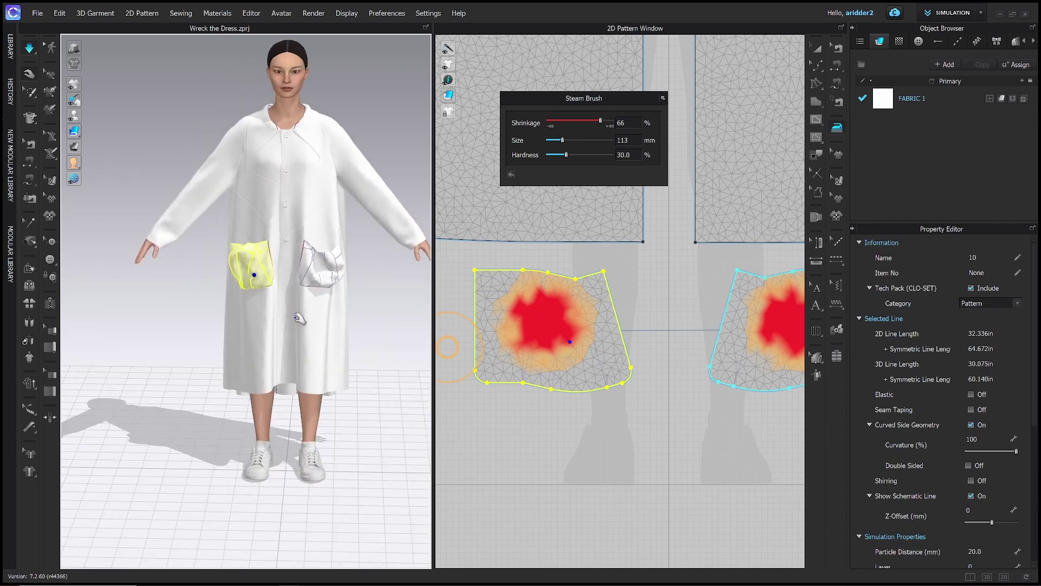
{"action": "middle_click_drag", "start_coordinate": [299, 314], "coordinate": [293, 308]}
Select the right pocket and check both puckered pockets from side, back and front views
{"action": "left_click", "coordinate": [320, 261]}
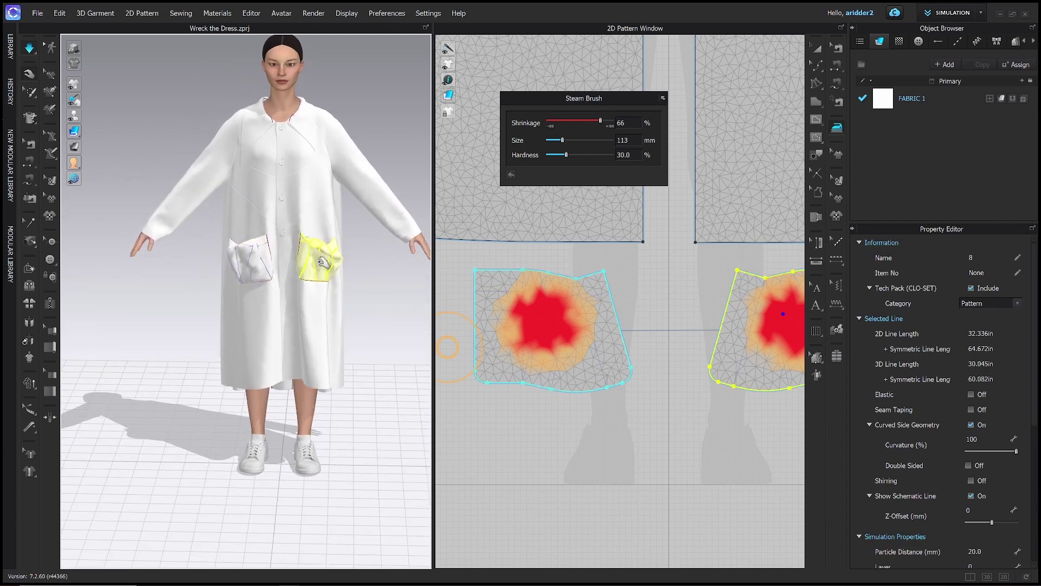
{"action": "right_click_drag", "start_coordinate": [343, 244], "coordinate": [298, 236]}
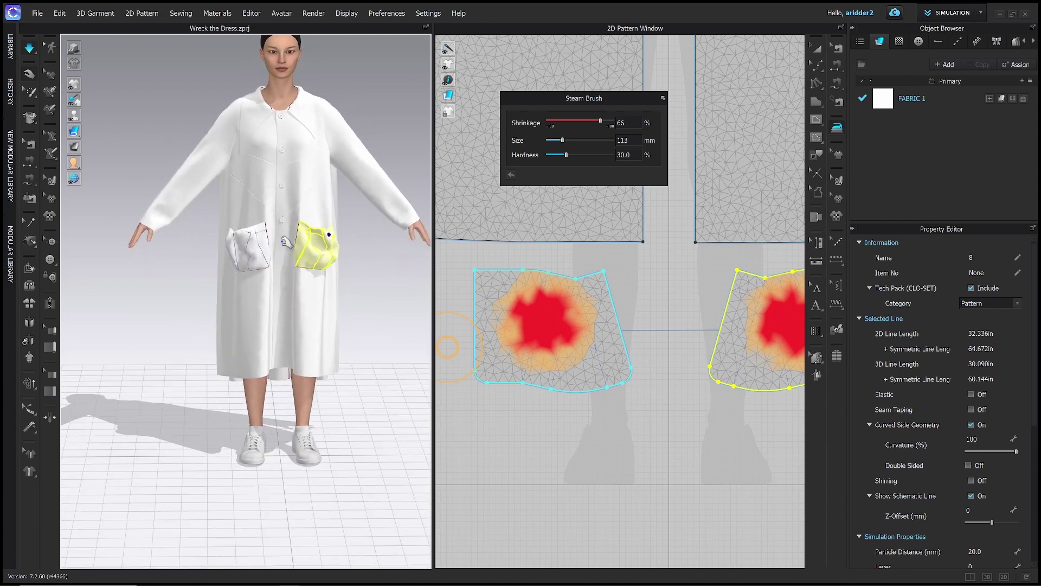
{"action": "middle_click_drag", "start_coordinate": [285, 238], "coordinate": [255, 283]}
{"action": "scroll", "coordinate": [244, 252], "scroll_direction": "down", "scroll_amount": 3}
{"action": "right_click_drag", "start_coordinate": [256, 278], "coordinate": [410, 262]}
{"action": "key", "text": "2"}
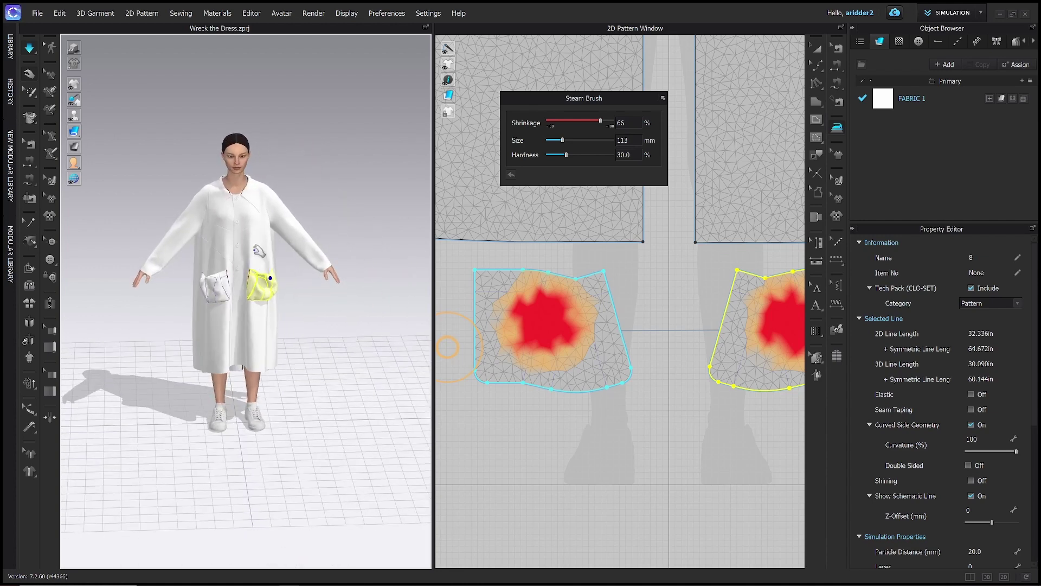
{"action": "scroll", "coordinate": [290, 281], "scroll_direction": "up", "scroll_amount": 2}
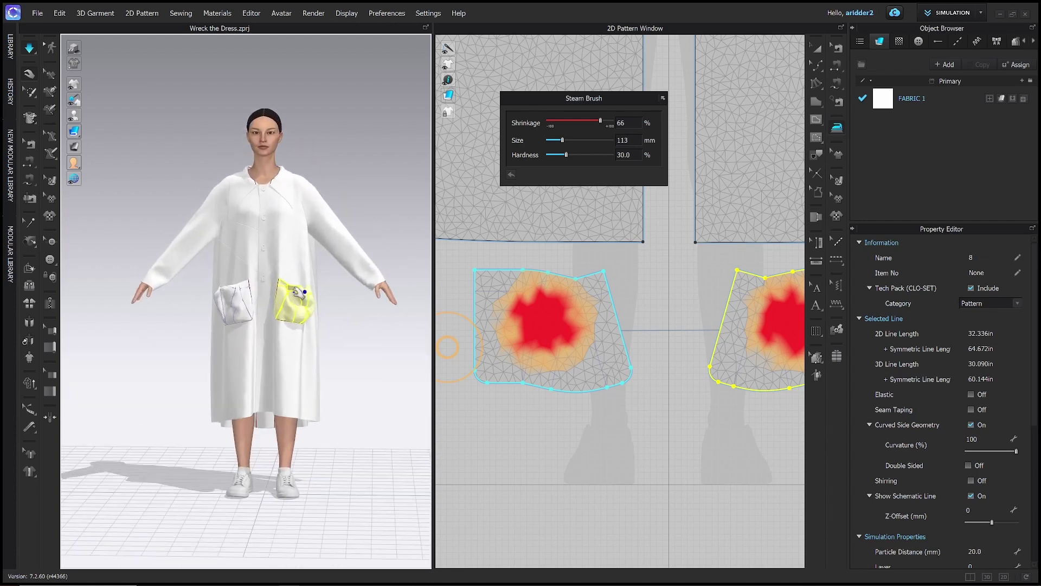
{"action": "right_click_drag", "start_coordinate": [297, 293], "coordinate": [374, 324]}
{"action": "key", "text": "2"}
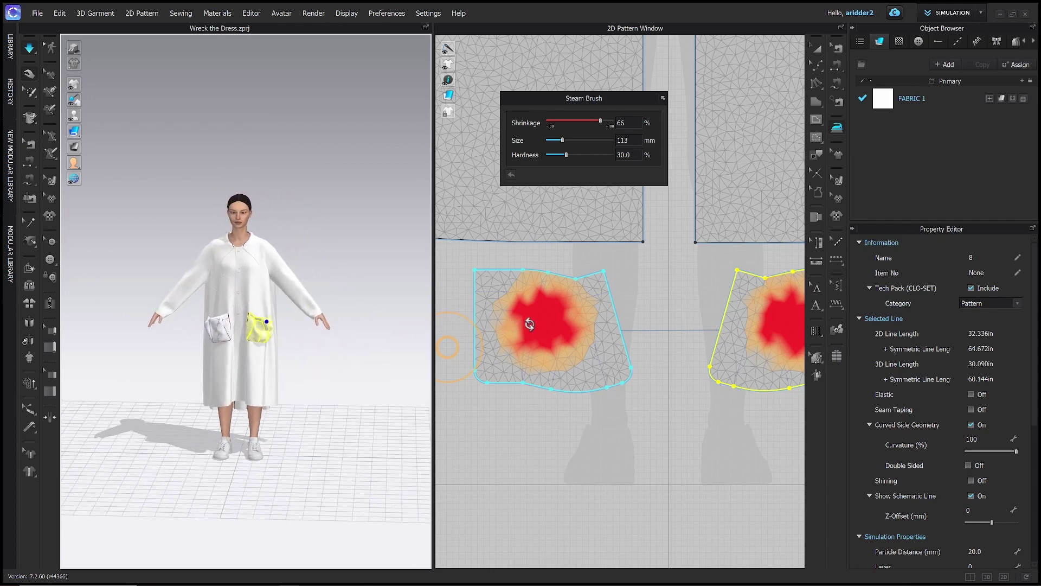
{"action": "scroll", "coordinate": [355, 282], "scroll_direction": "up", "scroll_amount": 4}
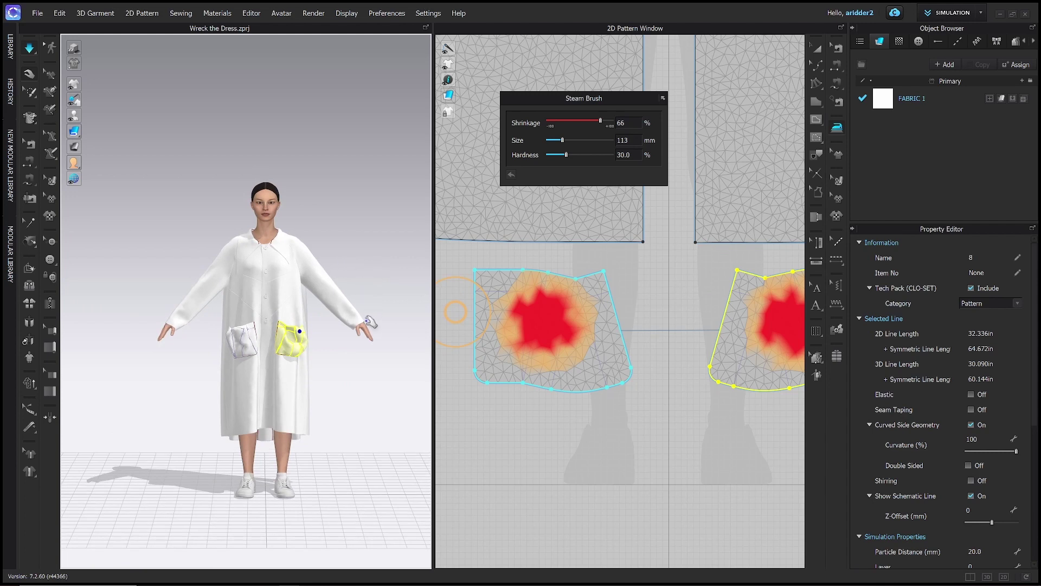
{"action": "scroll", "coordinate": [371, 322], "scroll_direction": "down", "scroll_amount": 2}
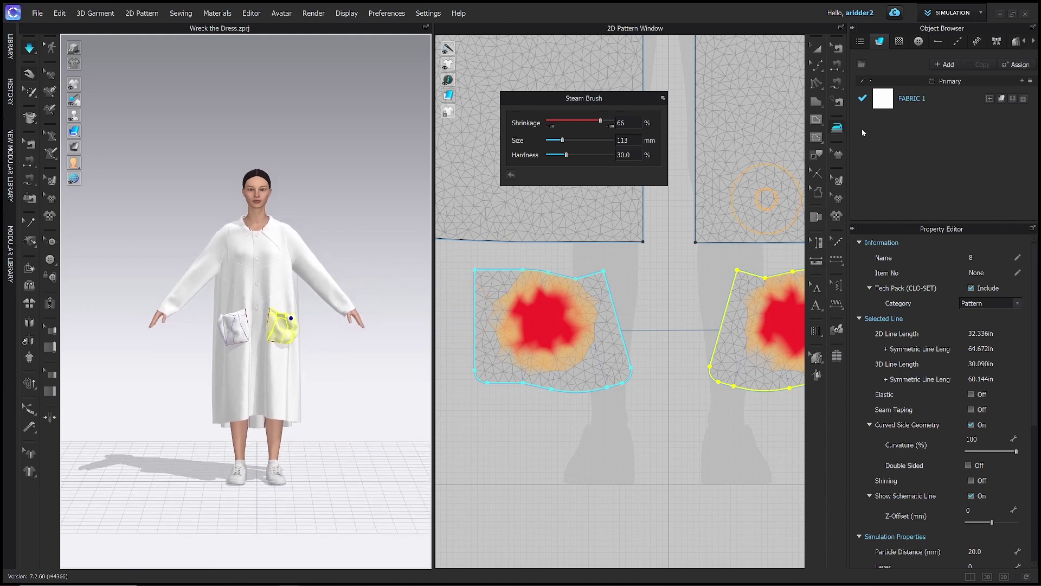
Exit the Steam Brush via Transform Pattern and zoom out on the full dress pattern layout
{"action": "left_click", "coordinate": [816, 65]}
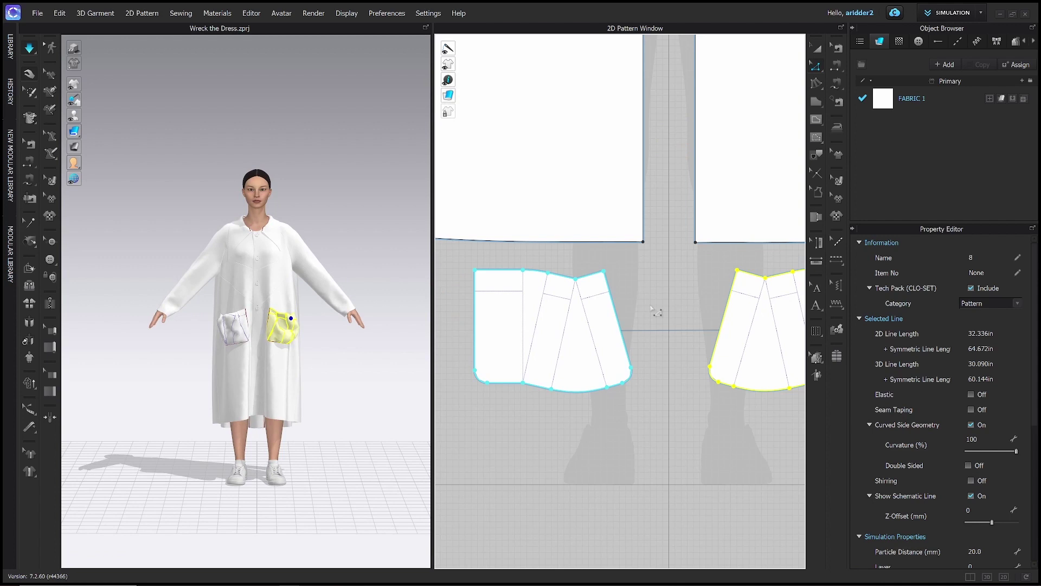
{"action": "scroll", "coordinate": [651, 308], "scroll_direction": "down", "scroll_amount": 6}
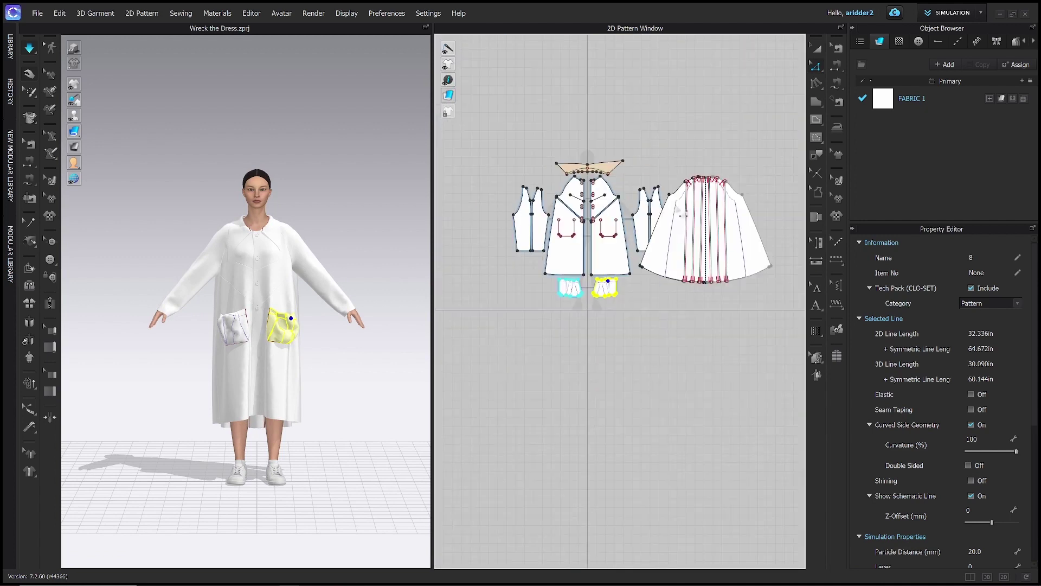